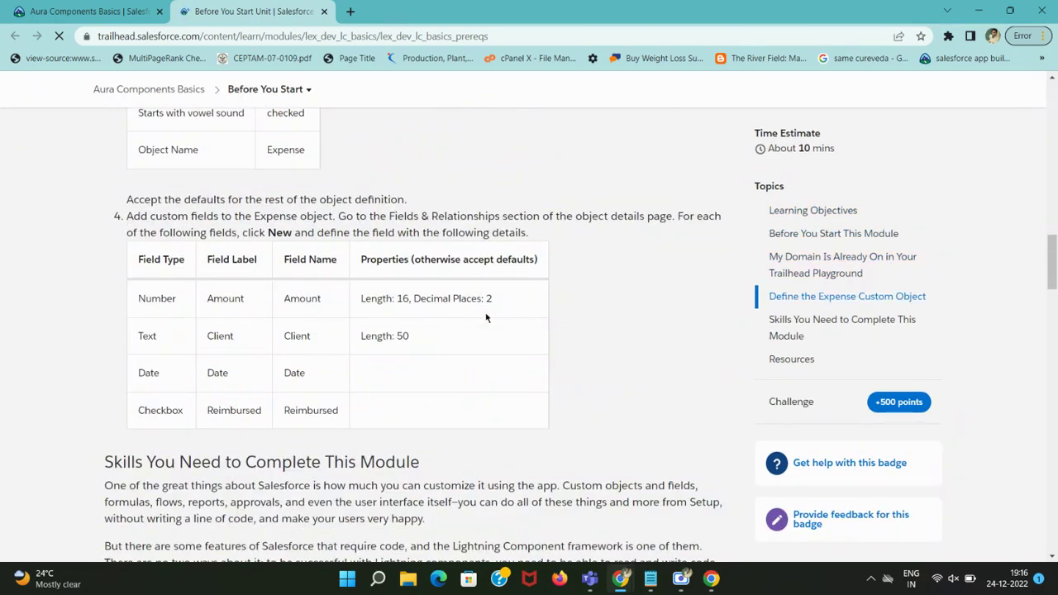
Launch the Trailhead Playground org from the unit's hands-on challenge section
scroll(486, 318, down, 15)
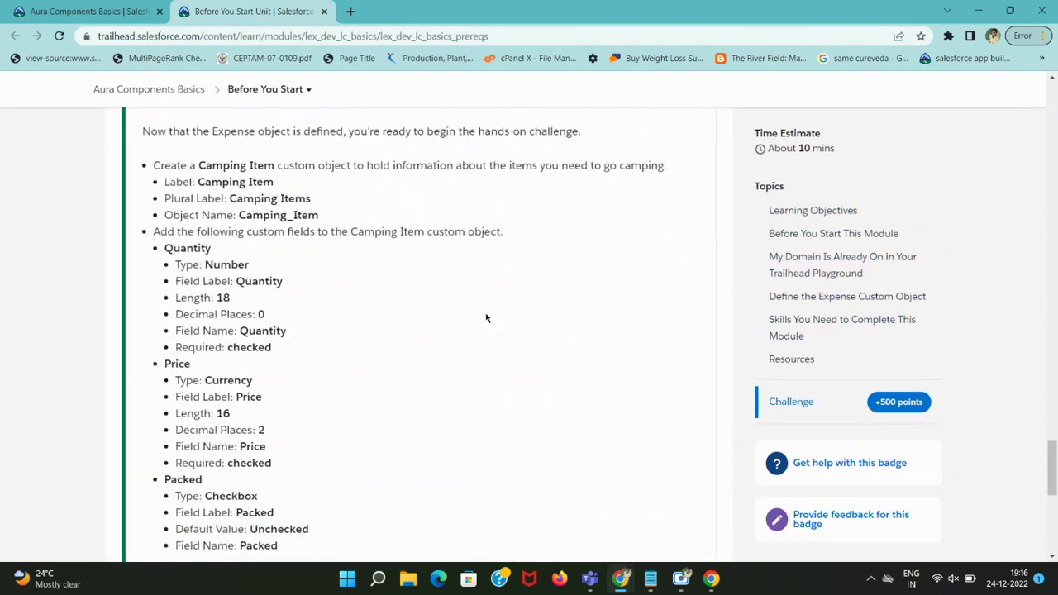
scroll(486, 317, down, 4)
click(666, 265)
Review the unit's instructions and the challenge's prework on creating the Expense custom object
scroll(487, 347, up, 6)
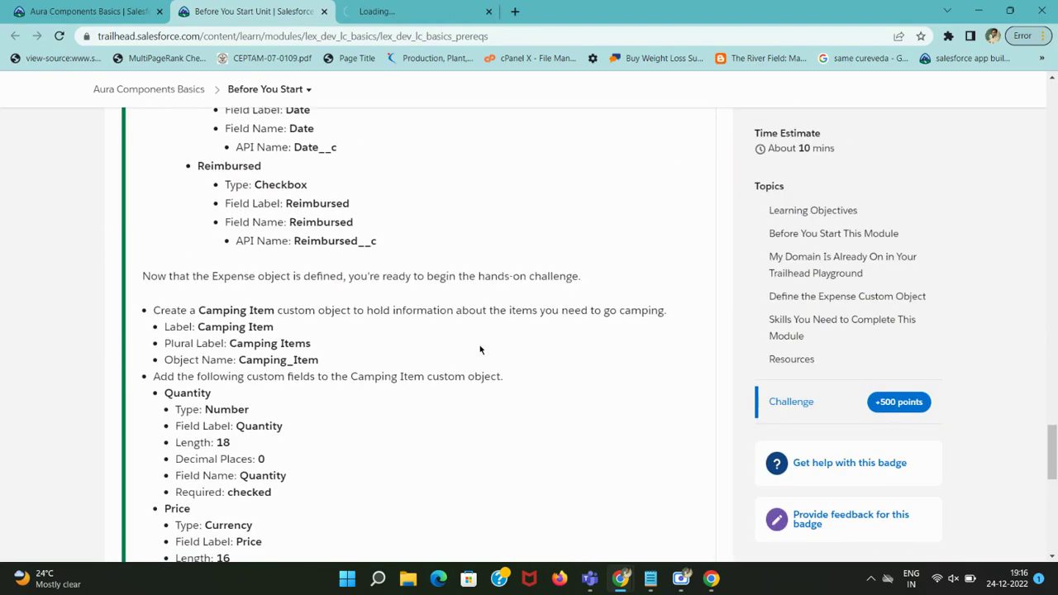
scroll(479, 347, up, 20)
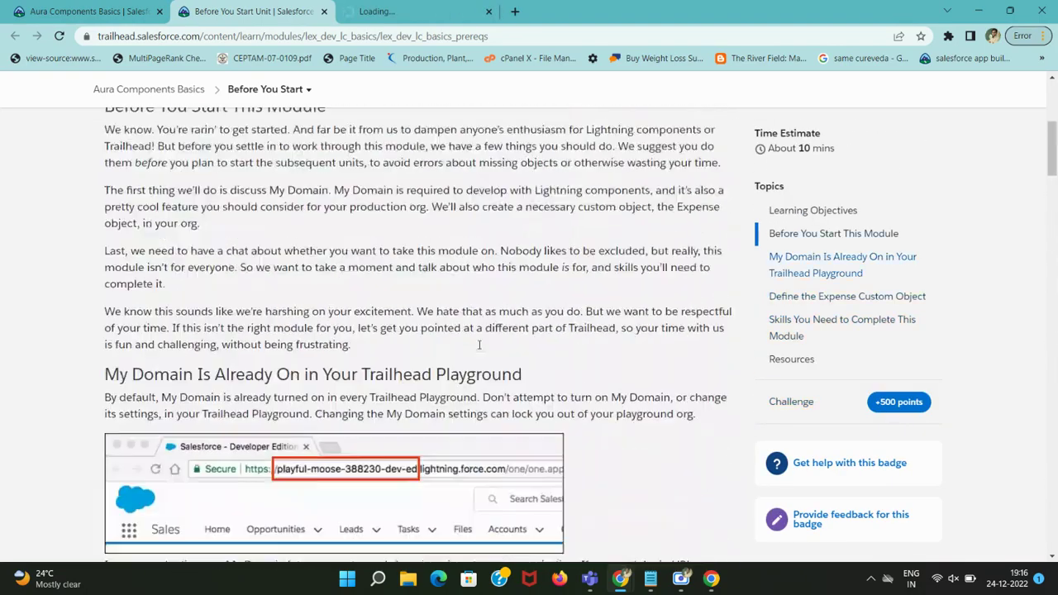
scroll(479, 345, down, 10)
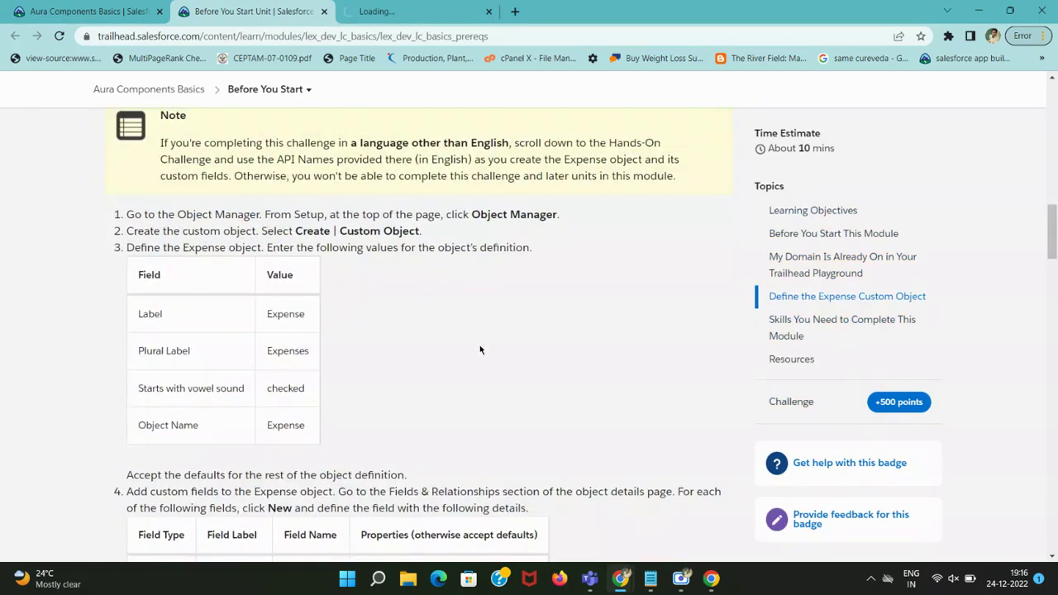
scroll(479, 345, down, 15)
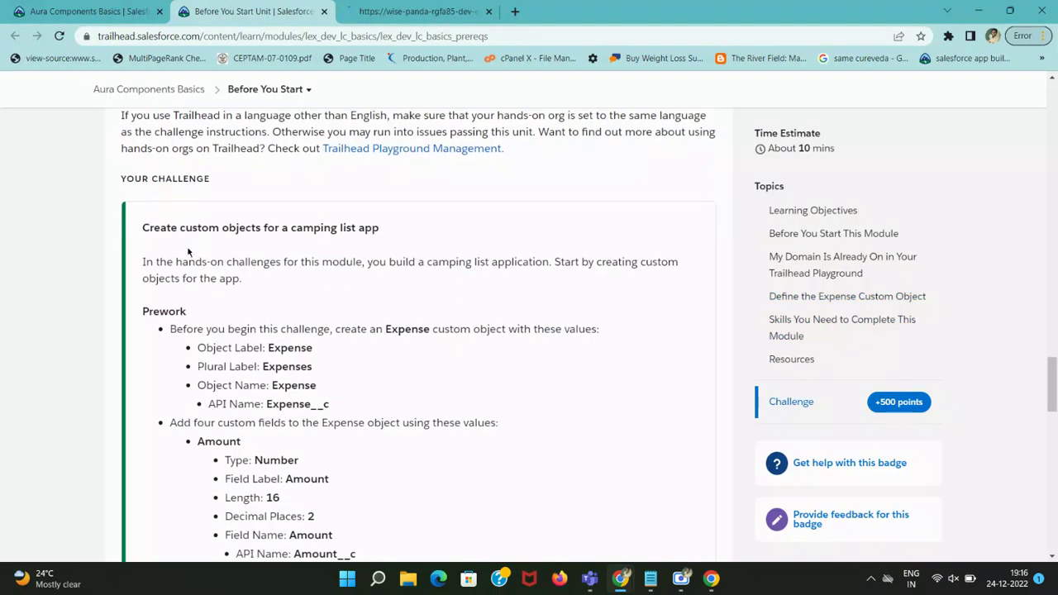
drag(140, 228, 385, 228)
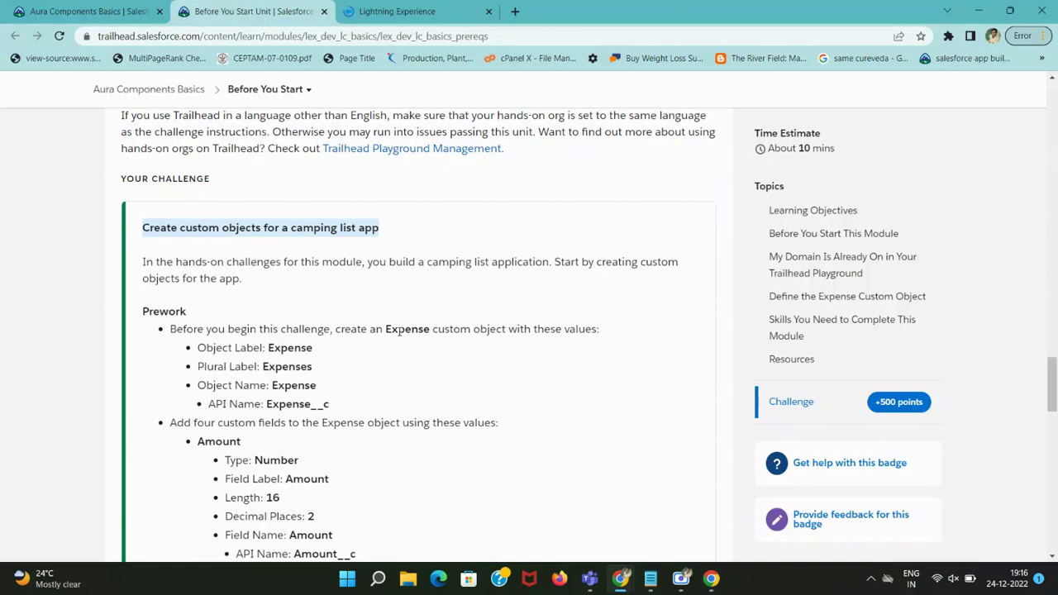
double_click(412, 328)
Switch to the launched playground org and open its Setup
click(414, 12)
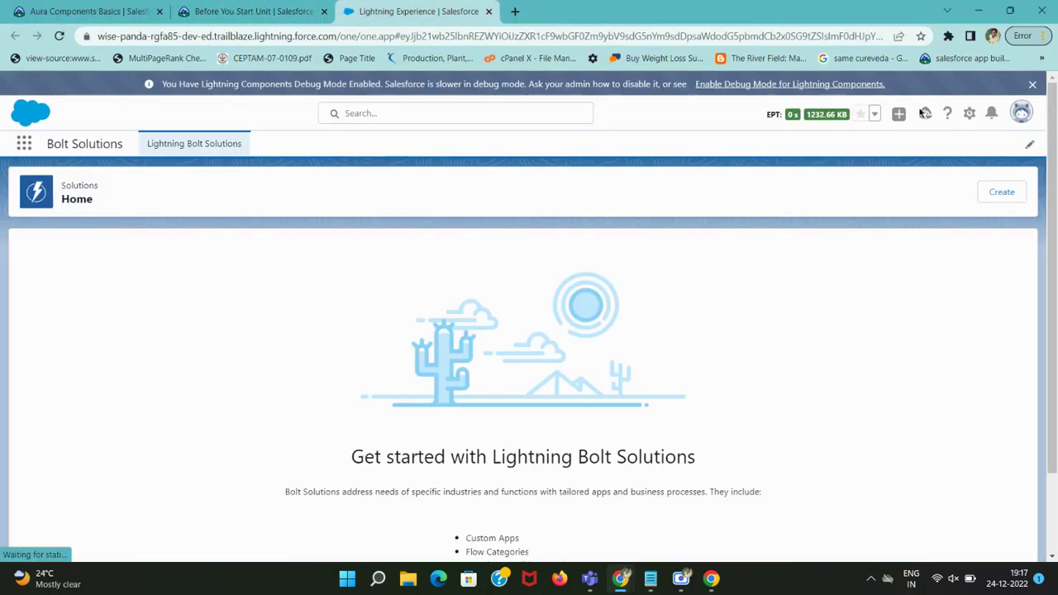
click(971, 120)
click(919, 169)
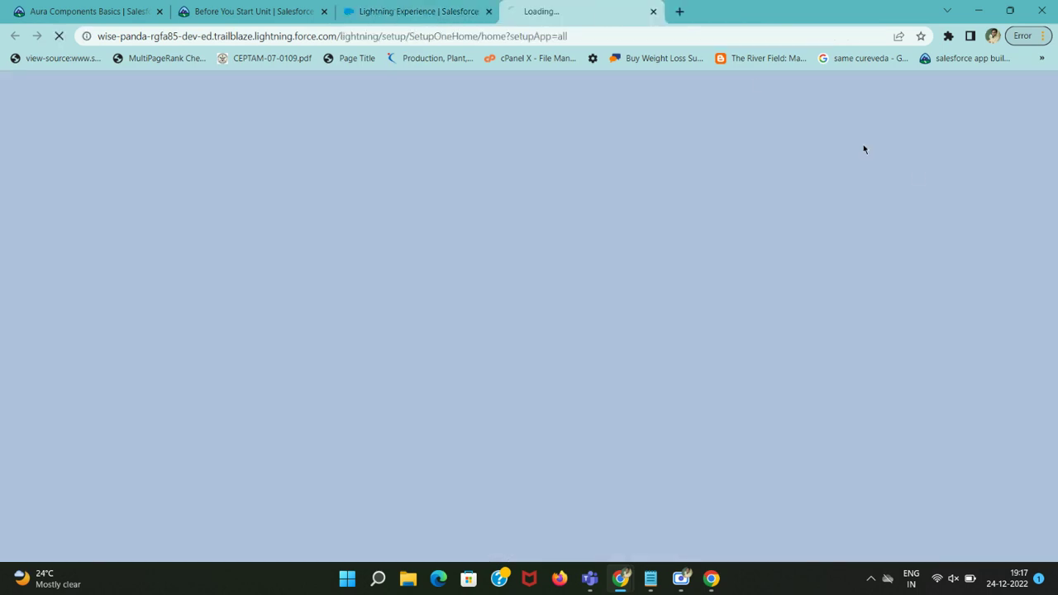
Recheck the Expense object name in the challenge, then find "object" in Setup and open Object Manager
click(305, 7)
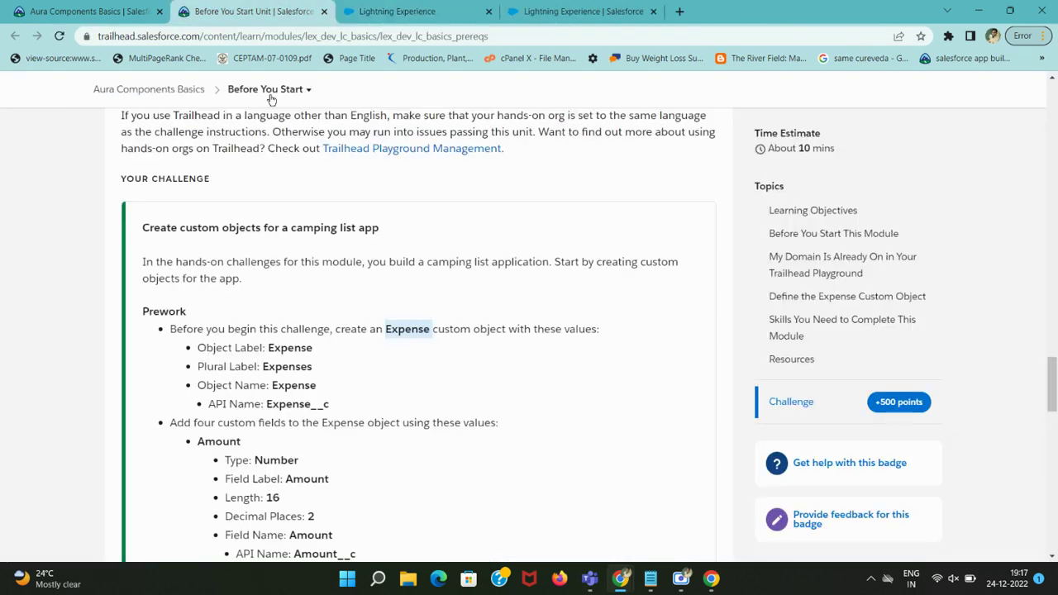
click(430, 330)
drag(426, 331, 387, 329)
scroll(411, 346, down, 1)
click(392, 11)
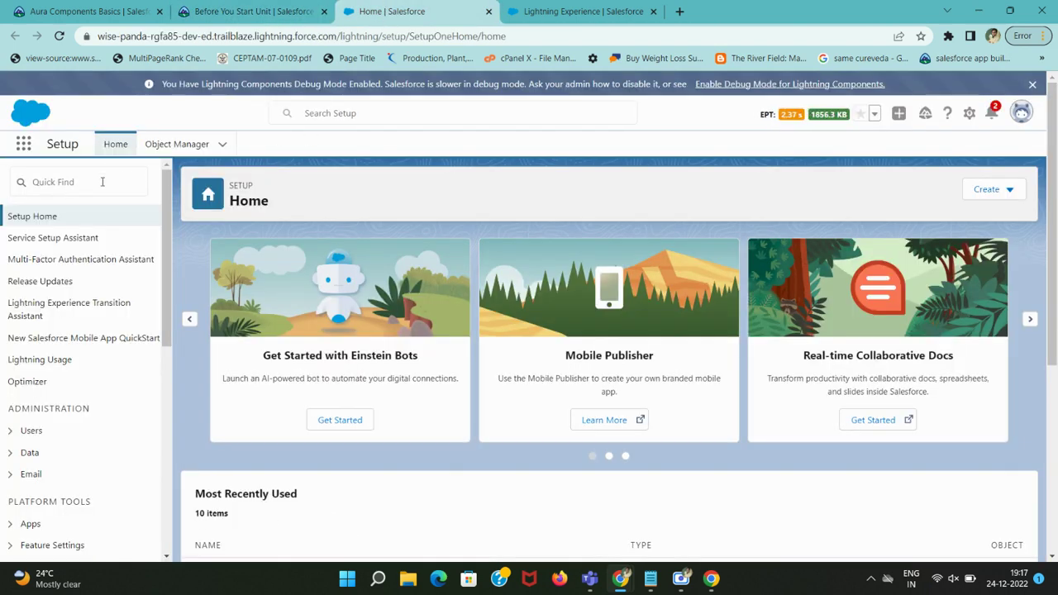
click(103, 182)
text(o)
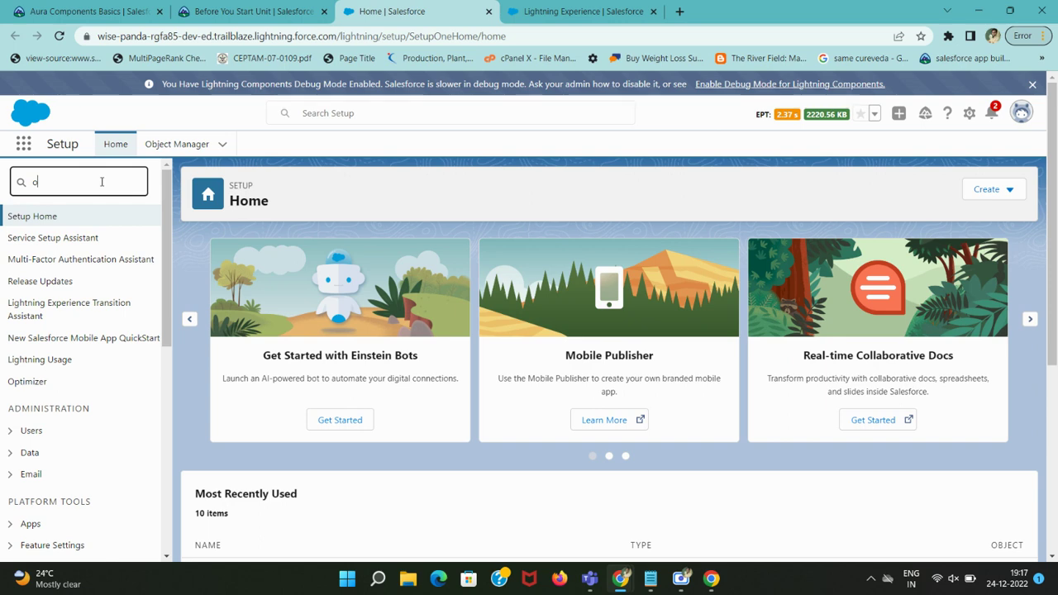
text(bject)
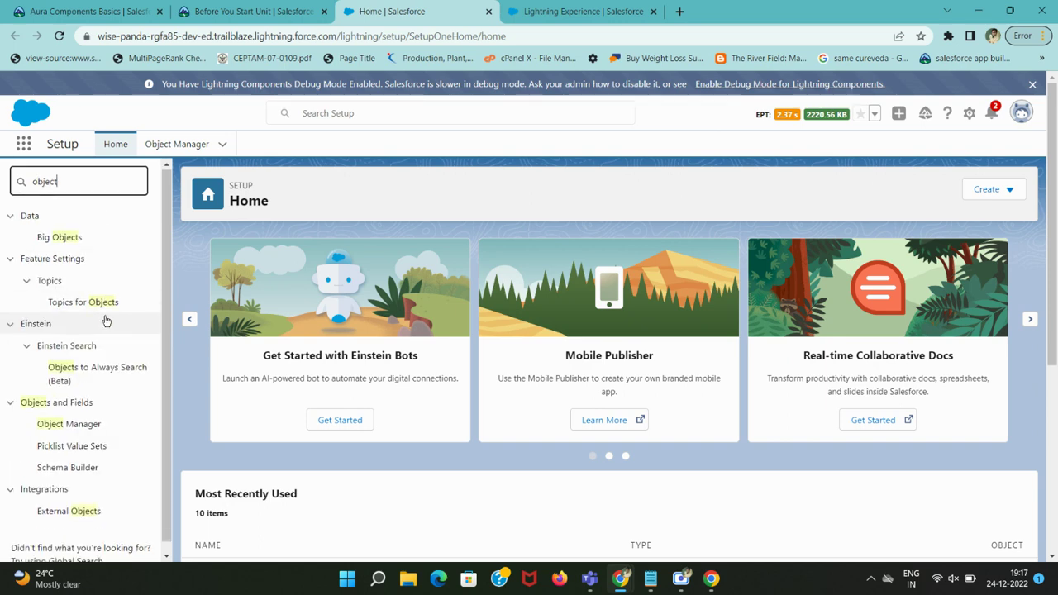
scroll(104, 323, down, 1)
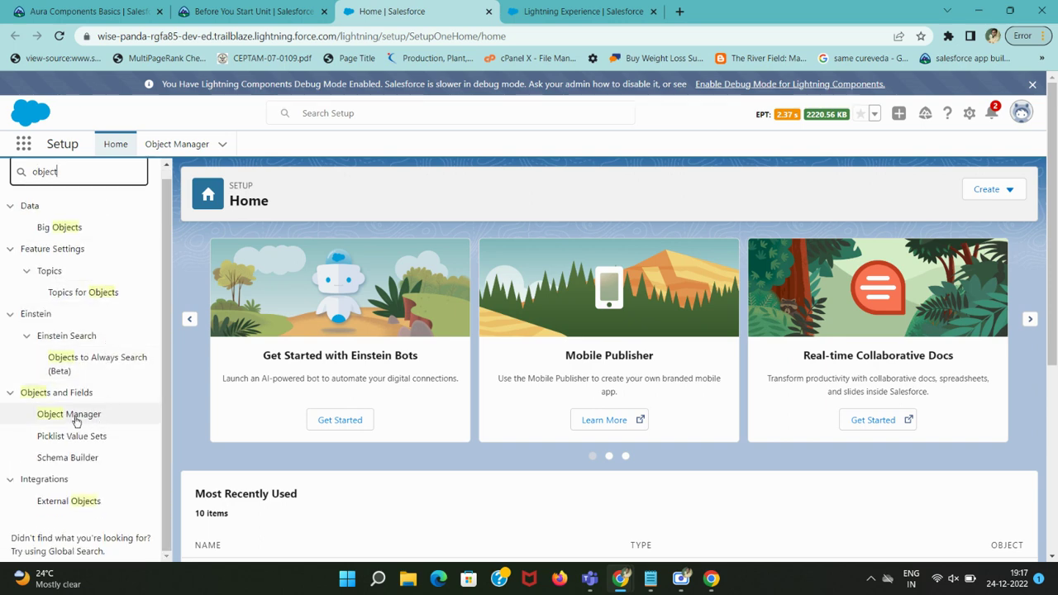
click(73, 421)
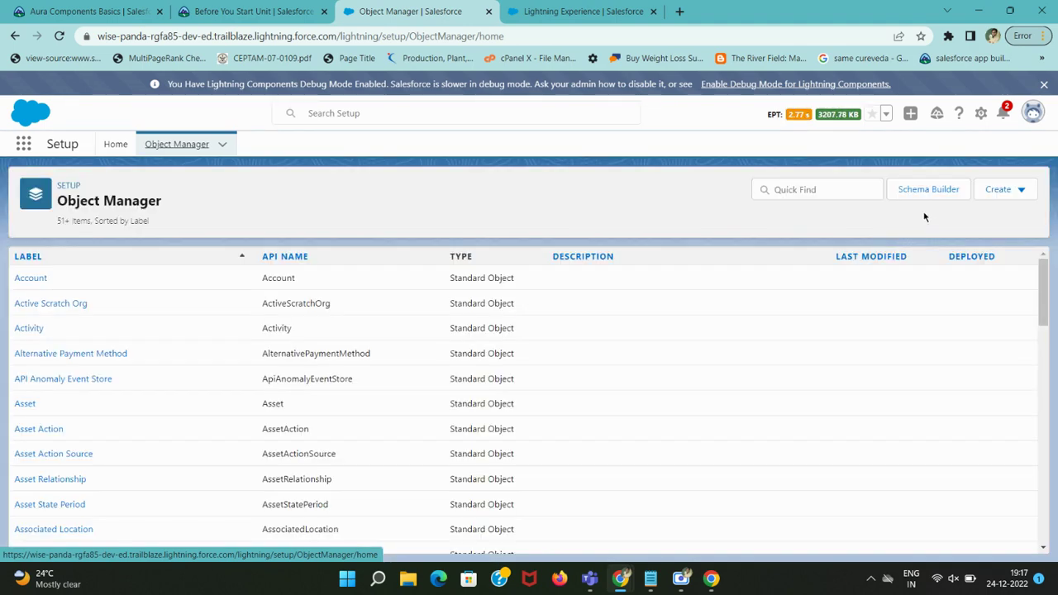
Start a new custom object and set its label to Expense
click(1017, 192)
click(959, 231)
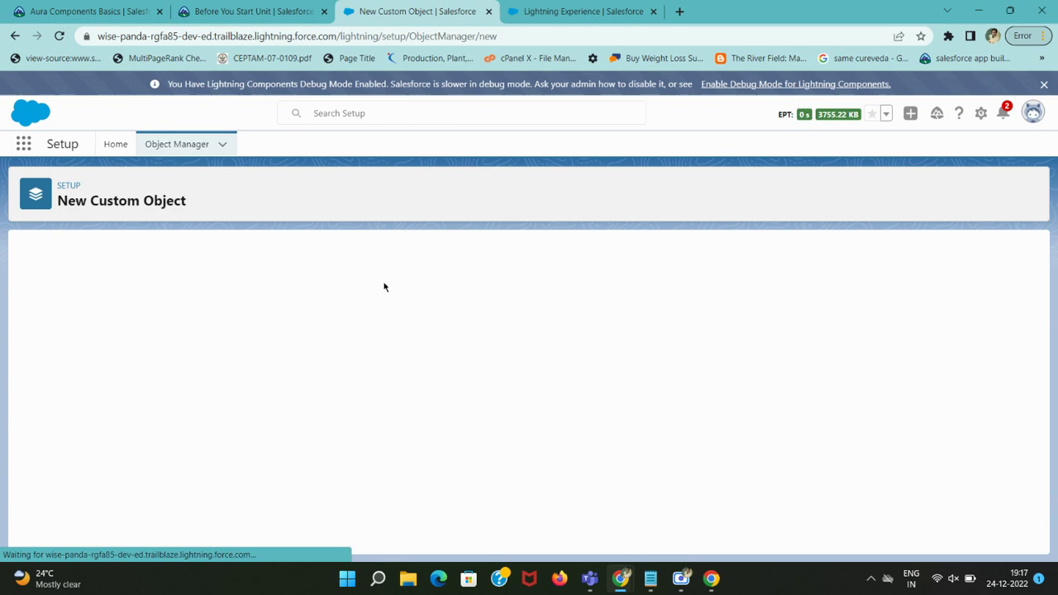
click(239, 11)
click(408, 12)
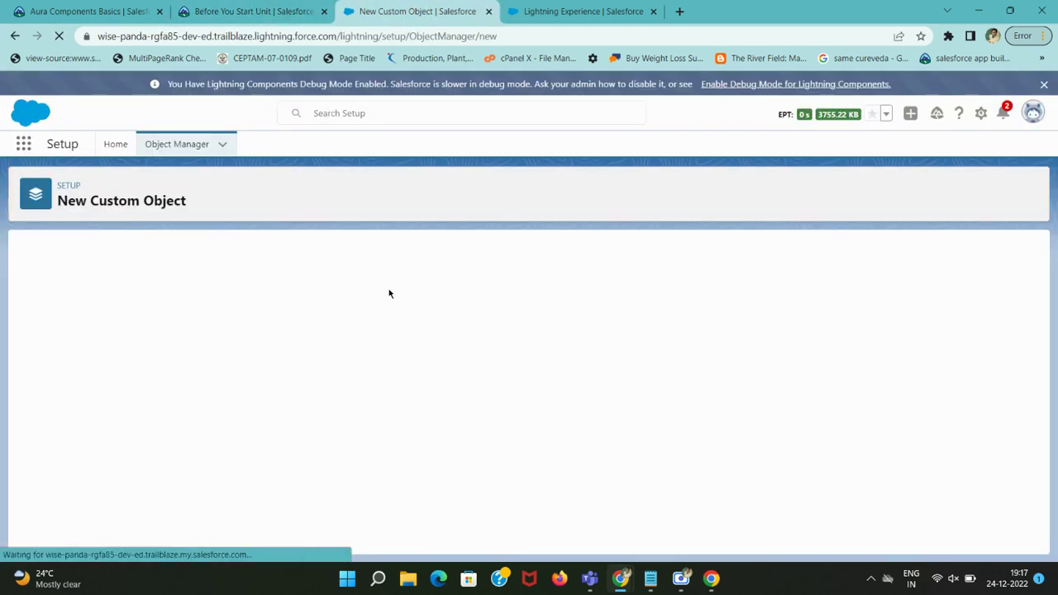
click(269, 366)
text(Expense)
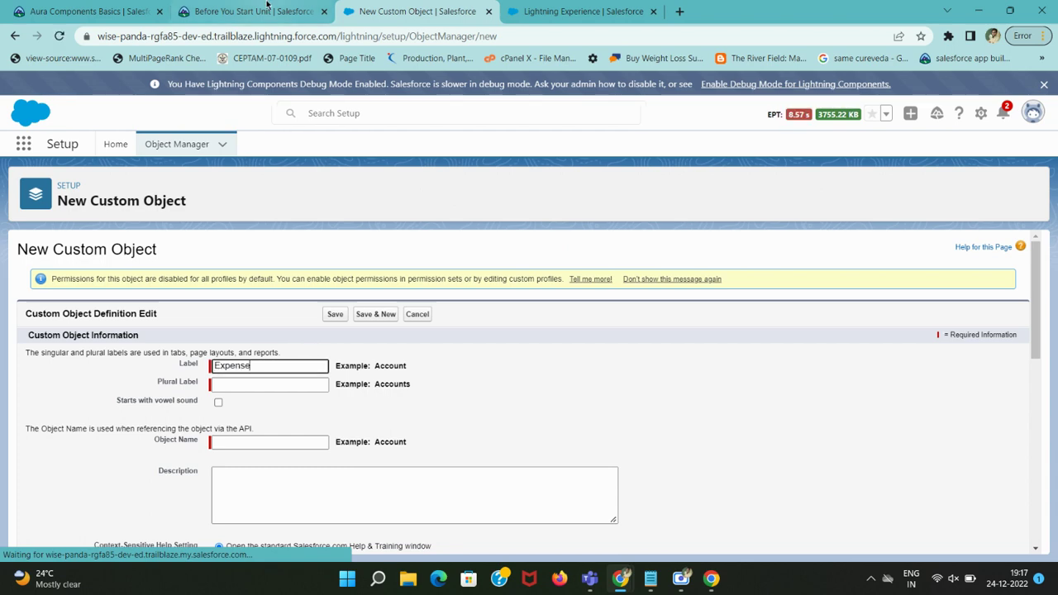
Copy the plural label Expenses from the challenge into the new object's Plural Label
click(266, 7)
double_click(287, 297)
key(ctrl+c)
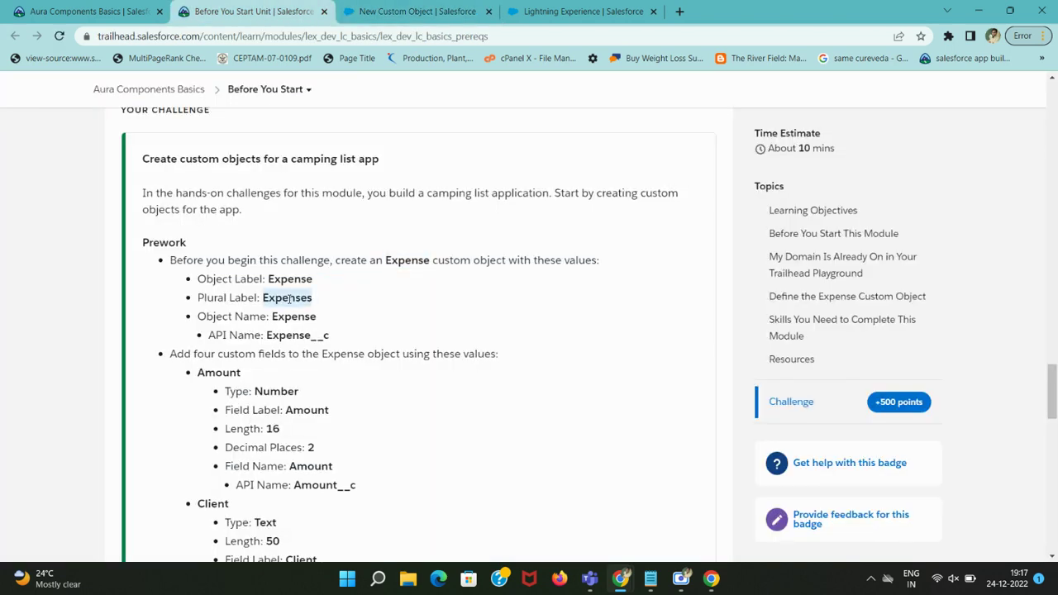
click(409, 11)
click(259, 387)
key(ctrl+v)
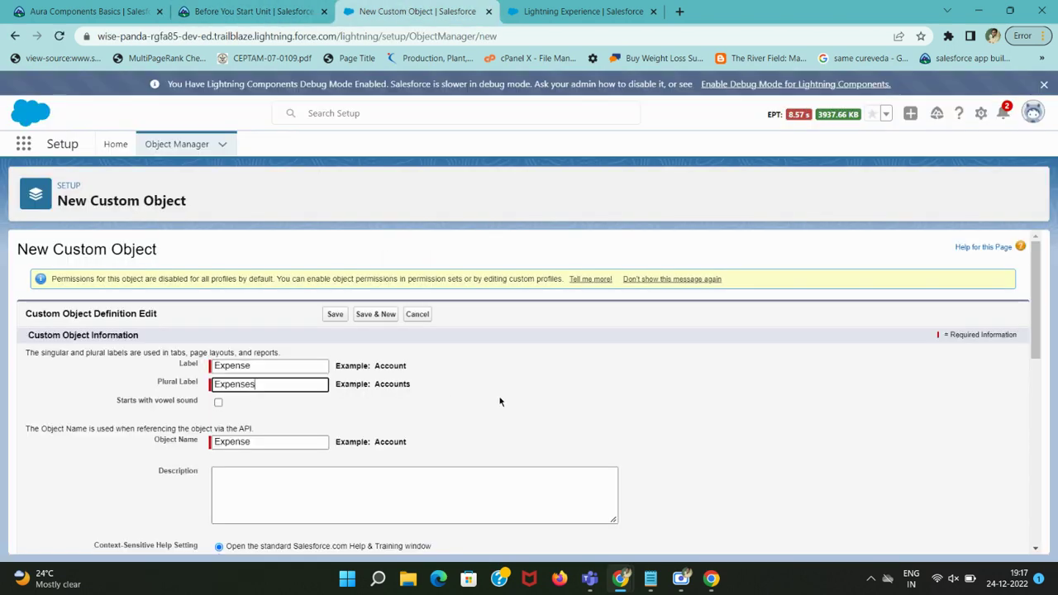
Check the new object form against the challenge's Expense object name, API name and custom field requirements
scroll(465, 435, down, 2)
click(293, 6)
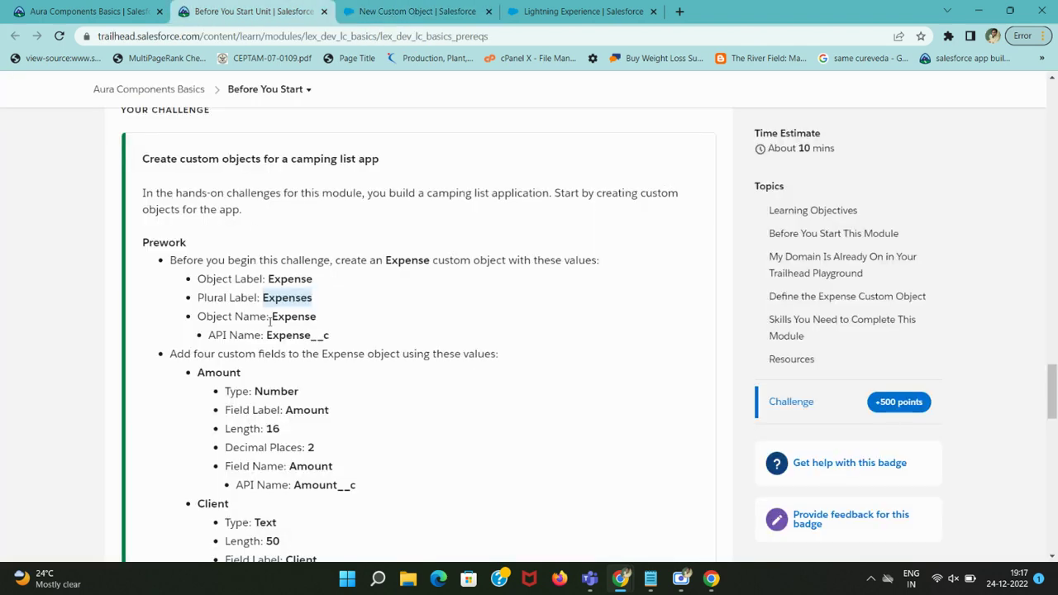
click(409, 12)
scroll(303, 331, down, 1)
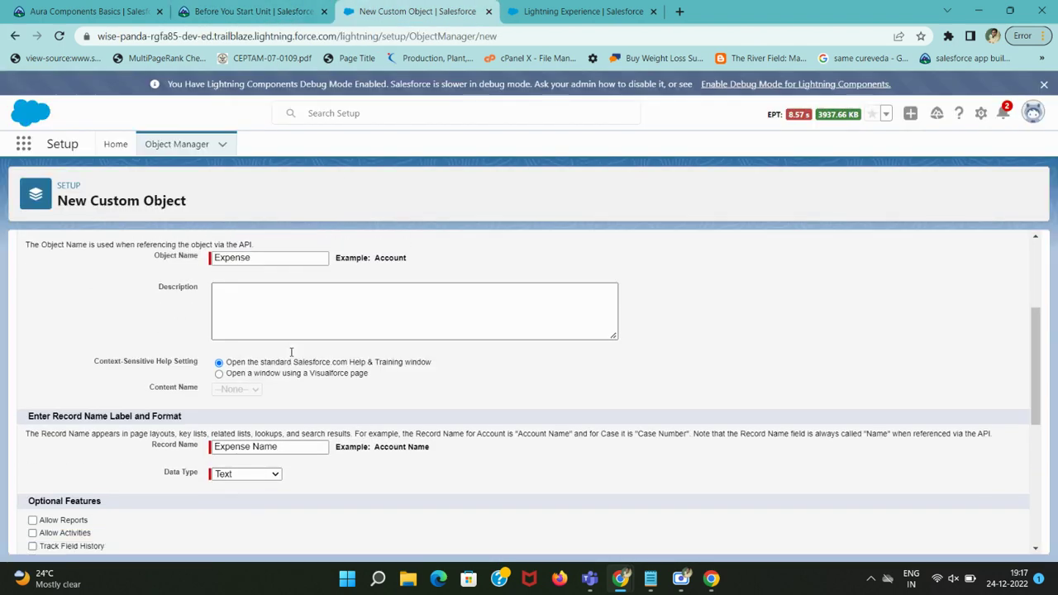
scroll(291, 353, up, 2)
scroll(291, 352, down, 1)
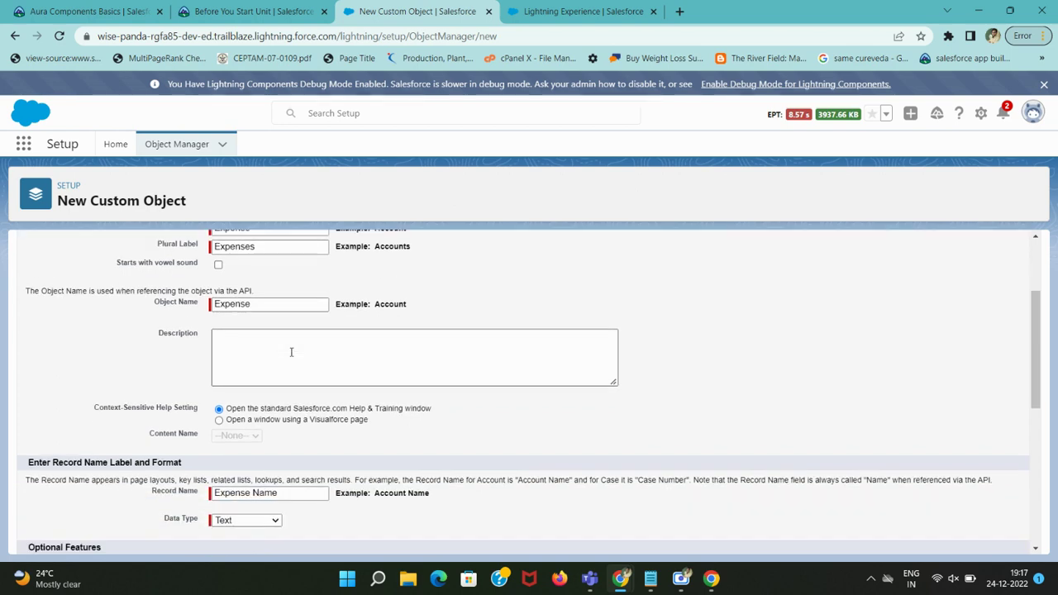
click(254, 12)
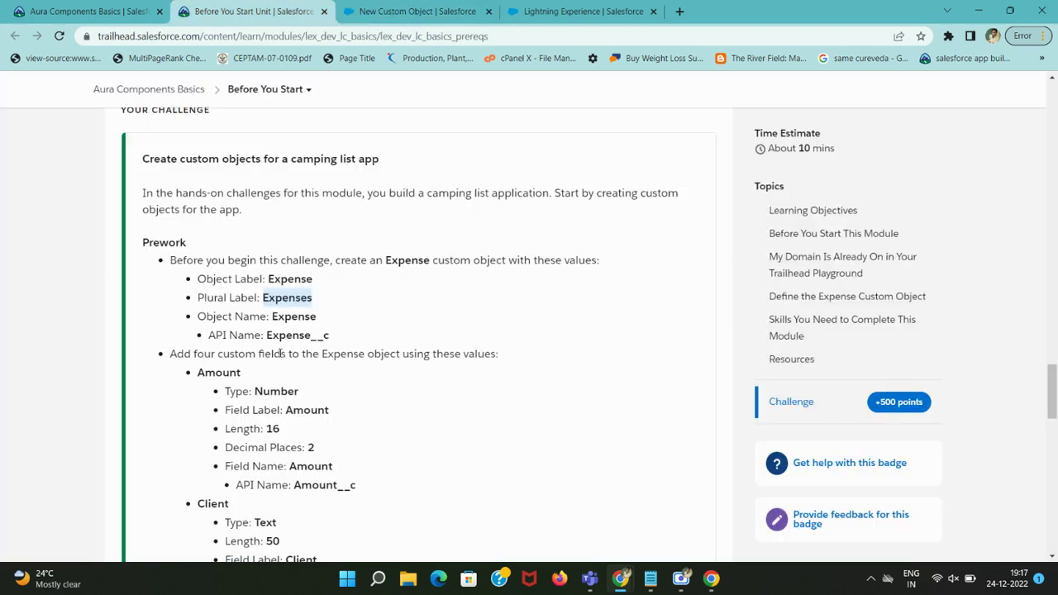
drag(263, 335, 321, 335)
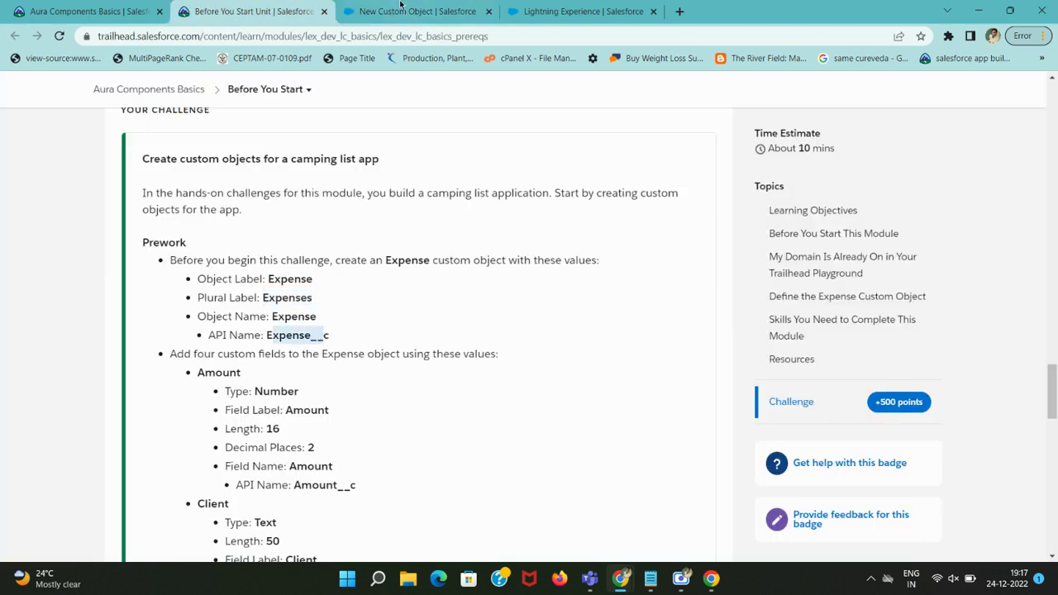
click(400, 9)
scroll(293, 371, up, 1)
scroll(293, 374, down, 2)
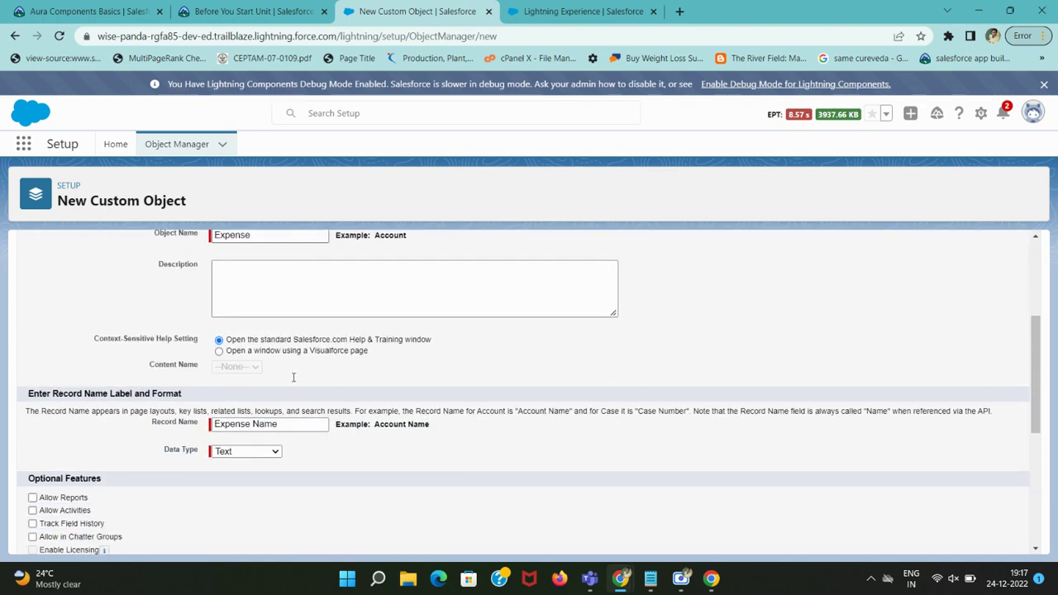
click(262, 7)
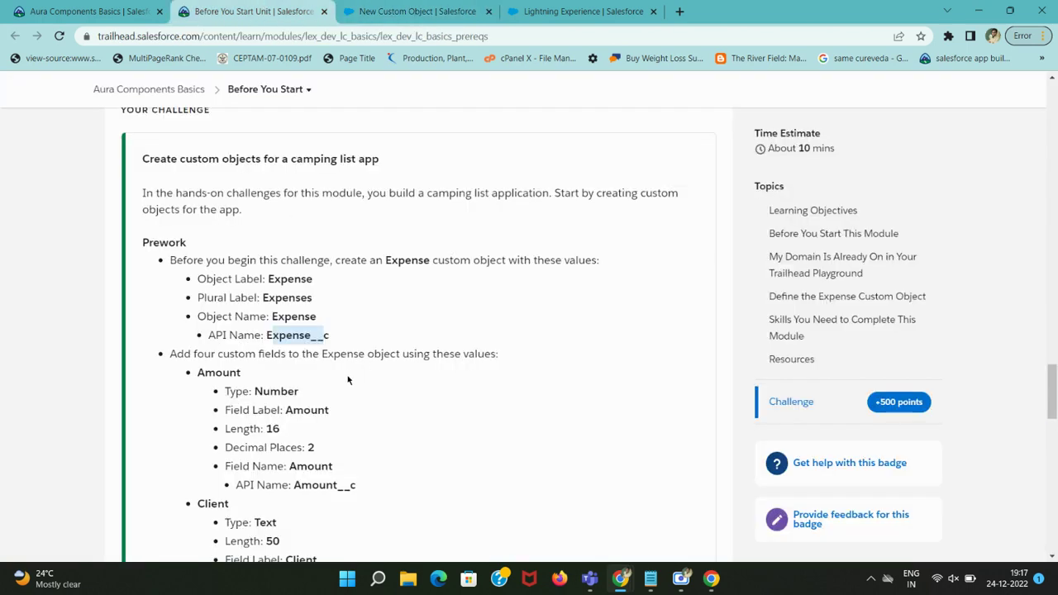
scroll(348, 379, down, 1)
drag(212, 284, 426, 287)
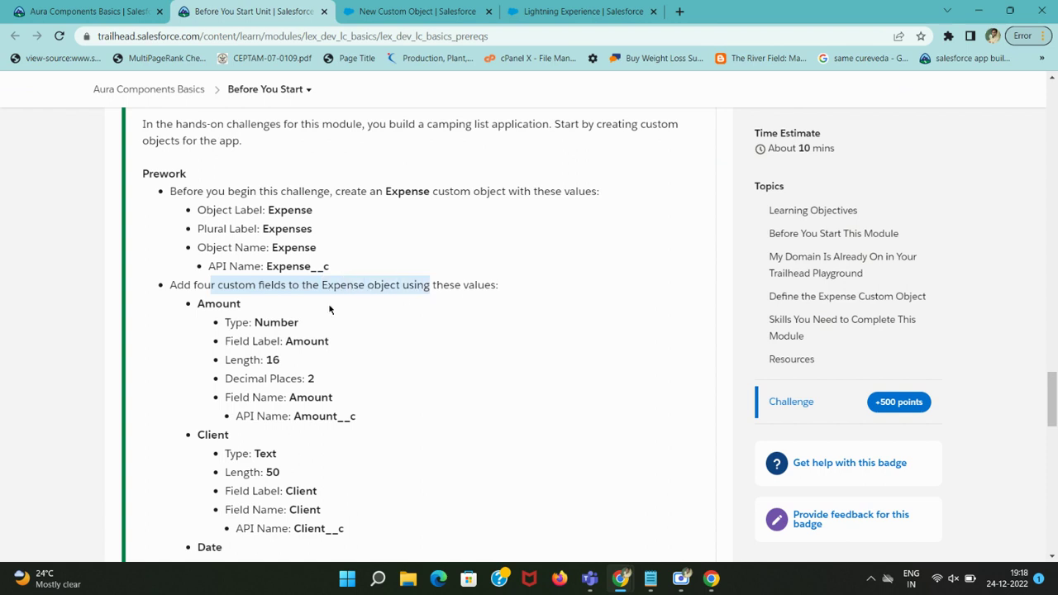
click(365, 7)
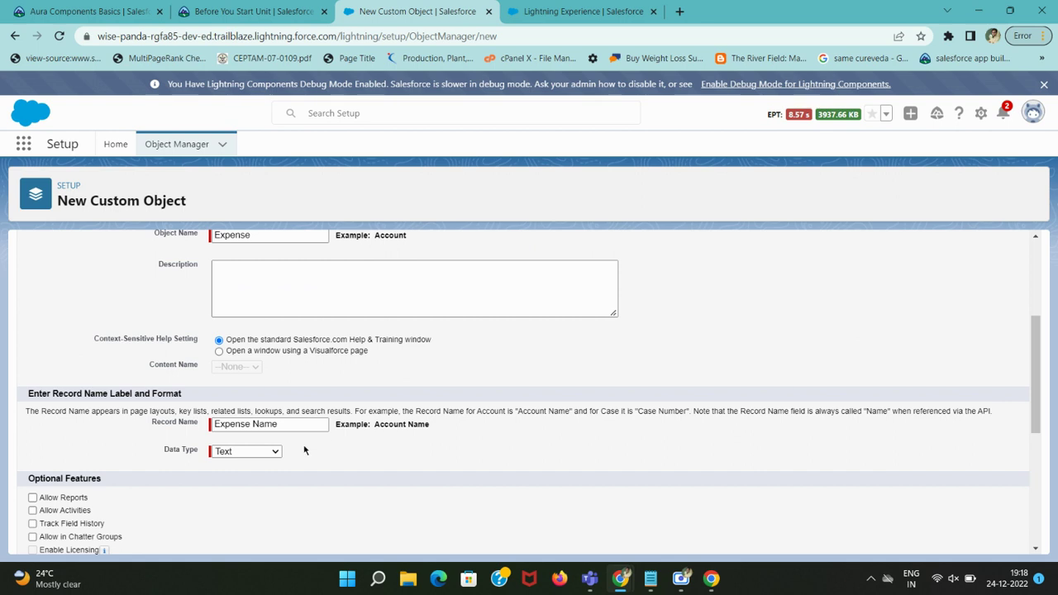
Change the object's record name to Expense ID
scroll(304, 451, down, 1)
double_click(269, 355)
key(BackSpace)
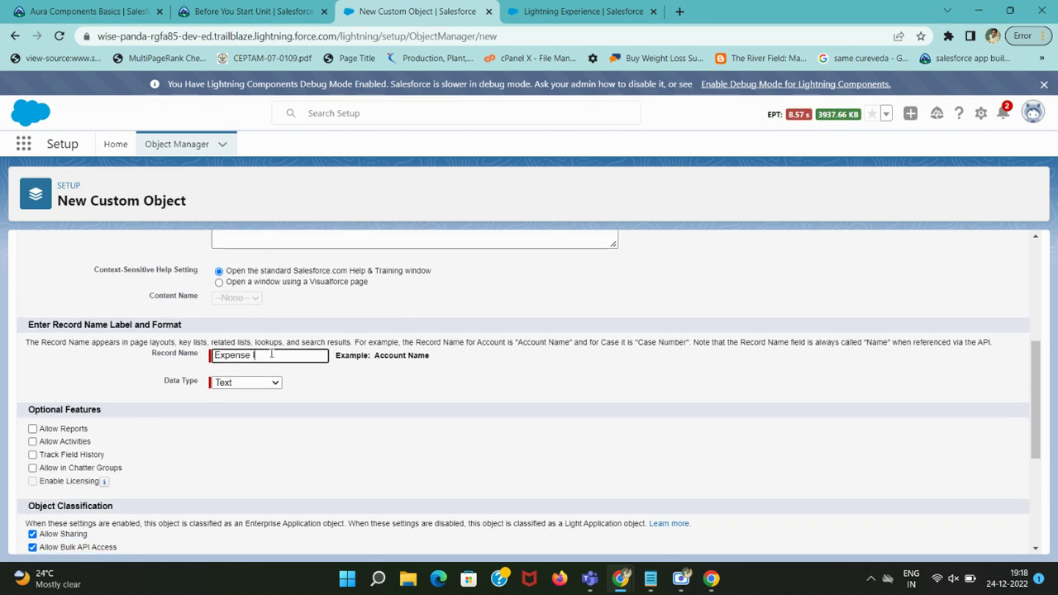
text(ID)
key(Tab)
click(262, 394)
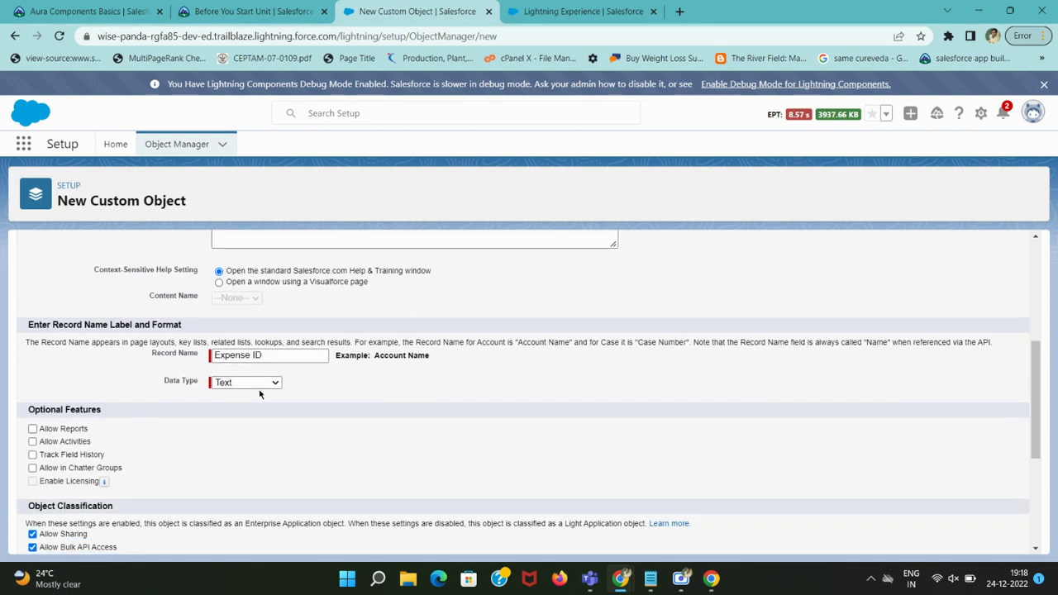
Enable Allow Reports, Allow Activities, Track Field History and Allow in Chatter Groups for the object
scroll(60, 389, down, 2)
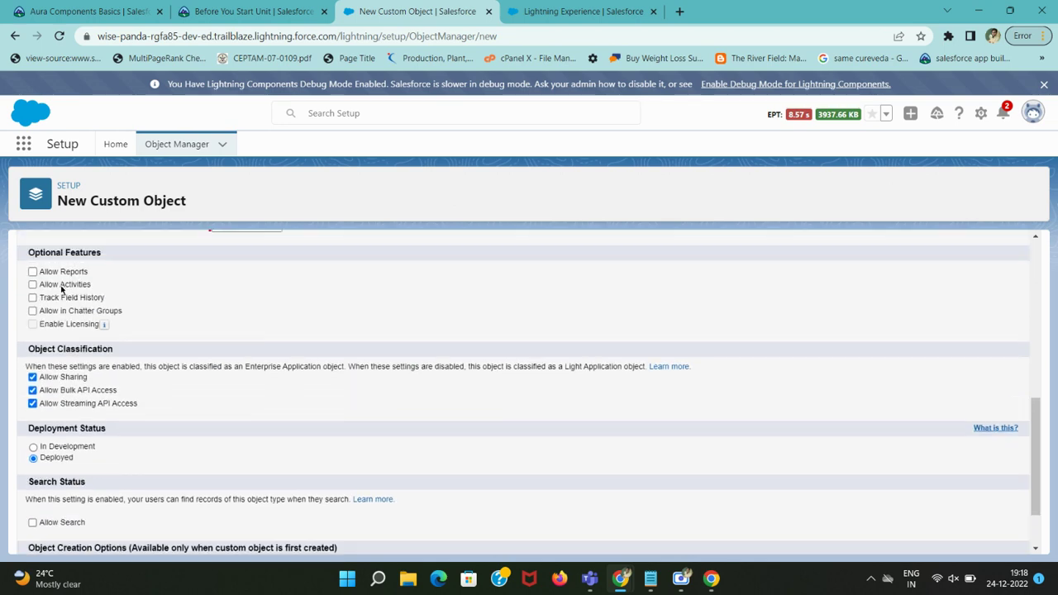
scroll(60, 289, up, 1)
click(66, 292)
click(70, 303)
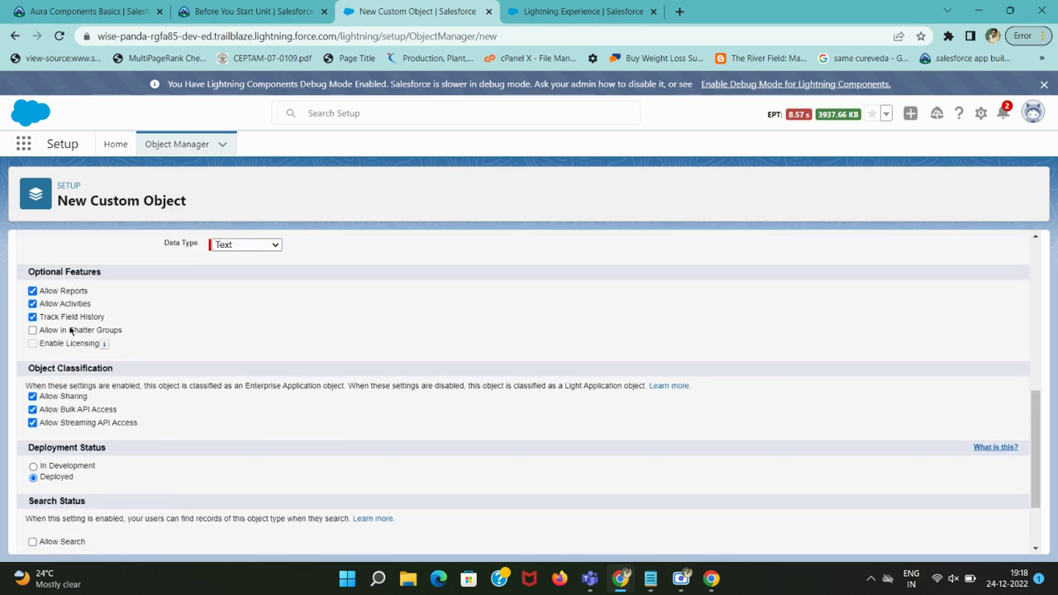
click(71, 331)
Enable Allow Search and launching the New Custom Tab Wizard, and save the Expense object
scroll(81, 423, down, 2)
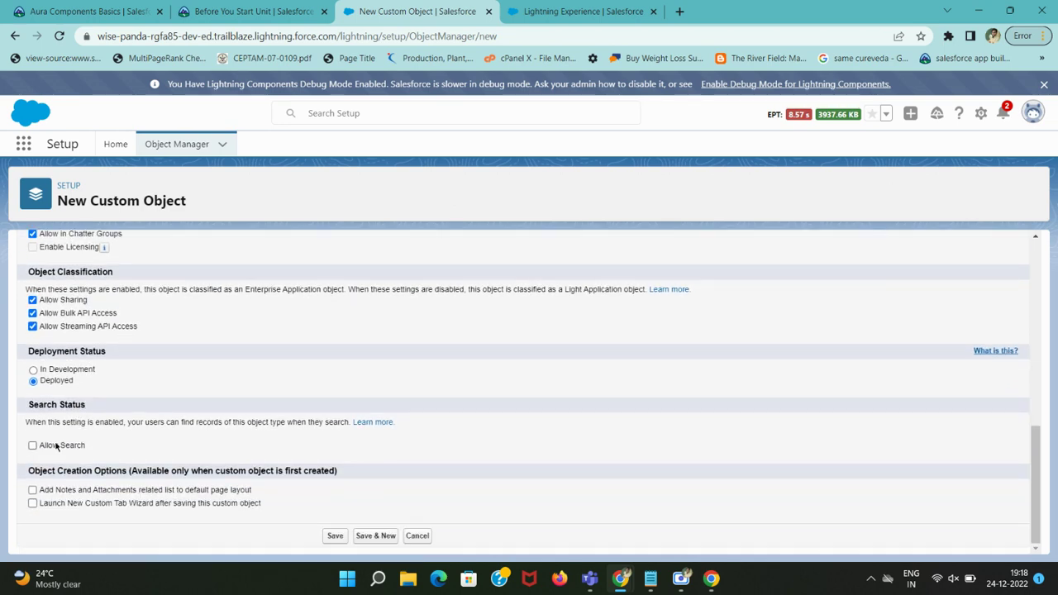
click(57, 447)
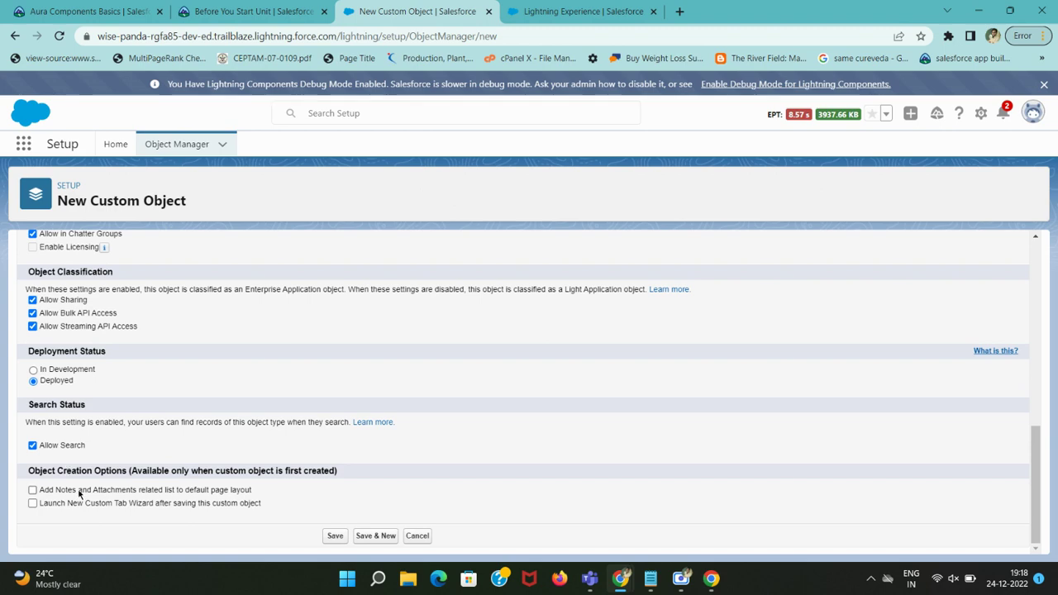
click(335, 537)
scroll(306, 372, up, 10)
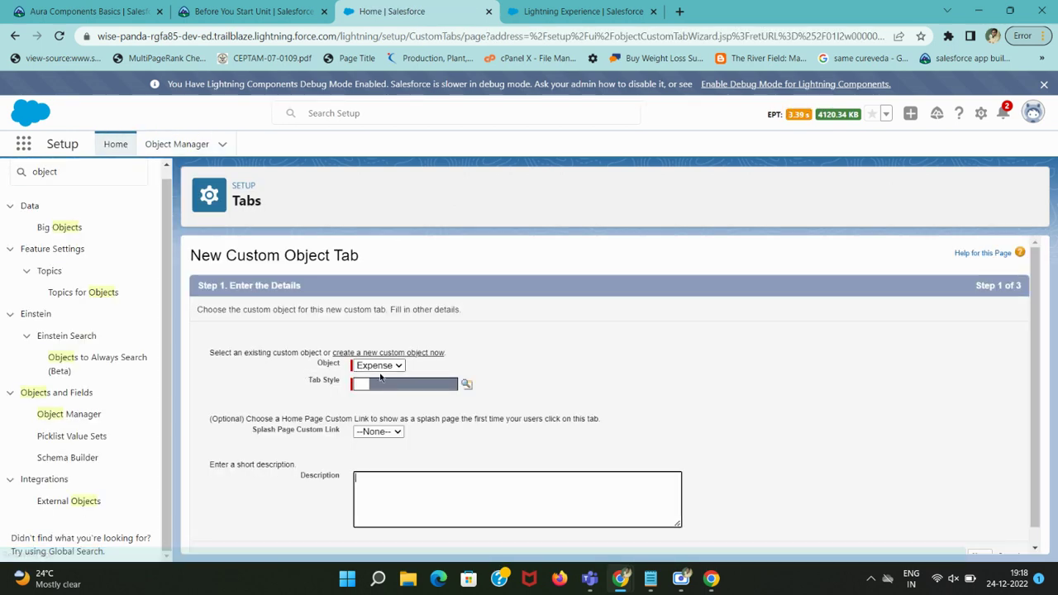
Create the Expense object's tab with the Desk style, keeping the default profile visibility and app assignments, and save it
click(467, 384)
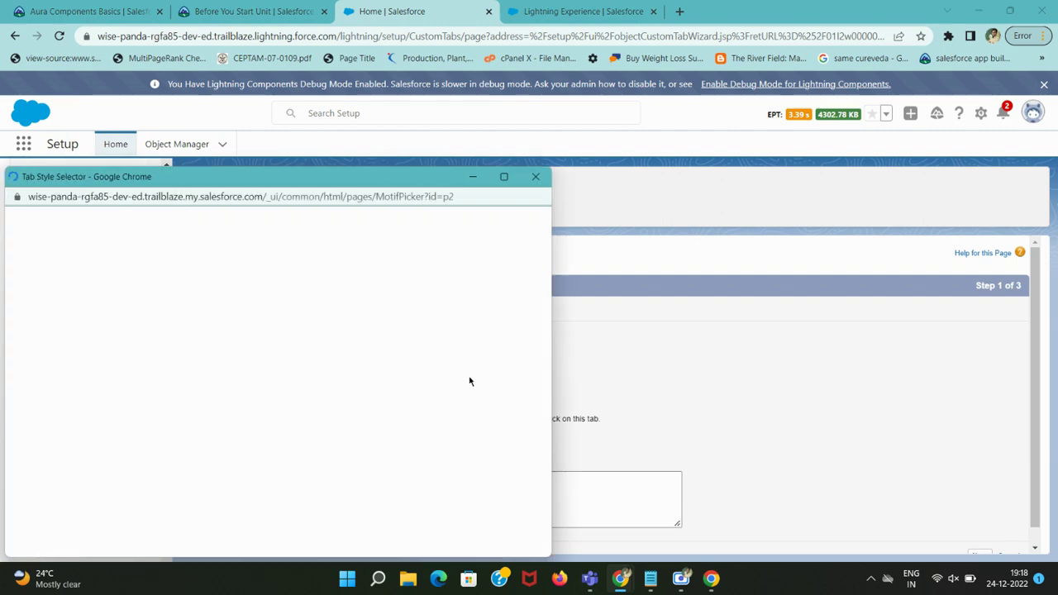
click(313, 387)
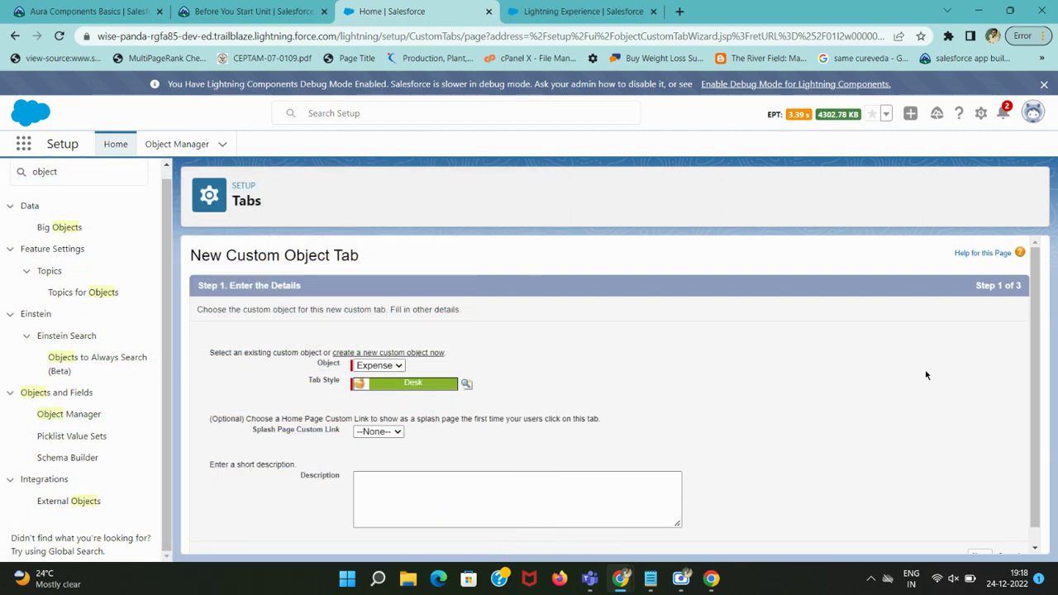
scroll(926, 375, down, 1)
click(978, 539)
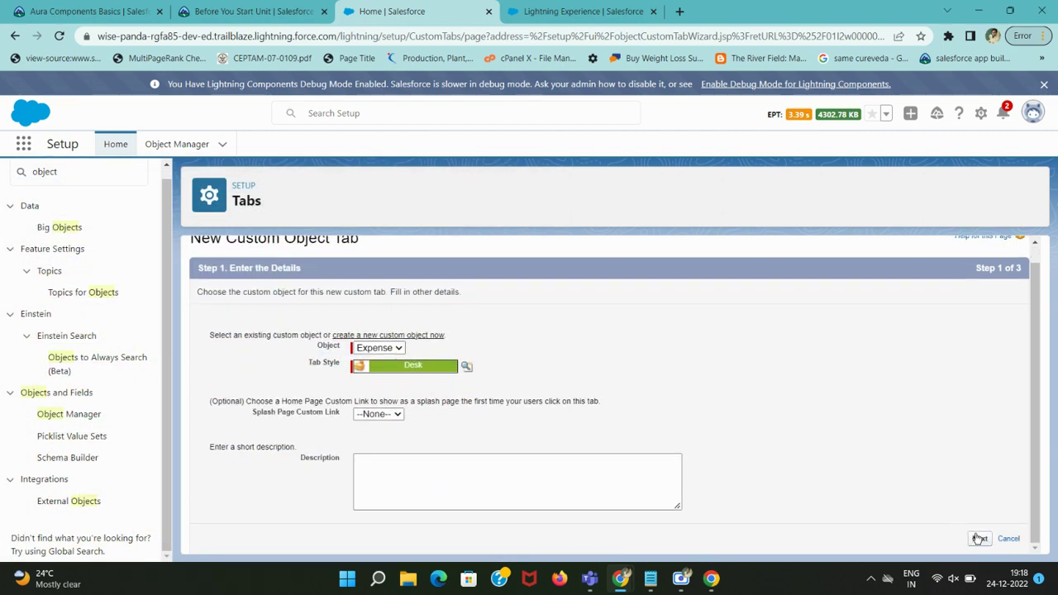
scroll(943, 530, down, 6)
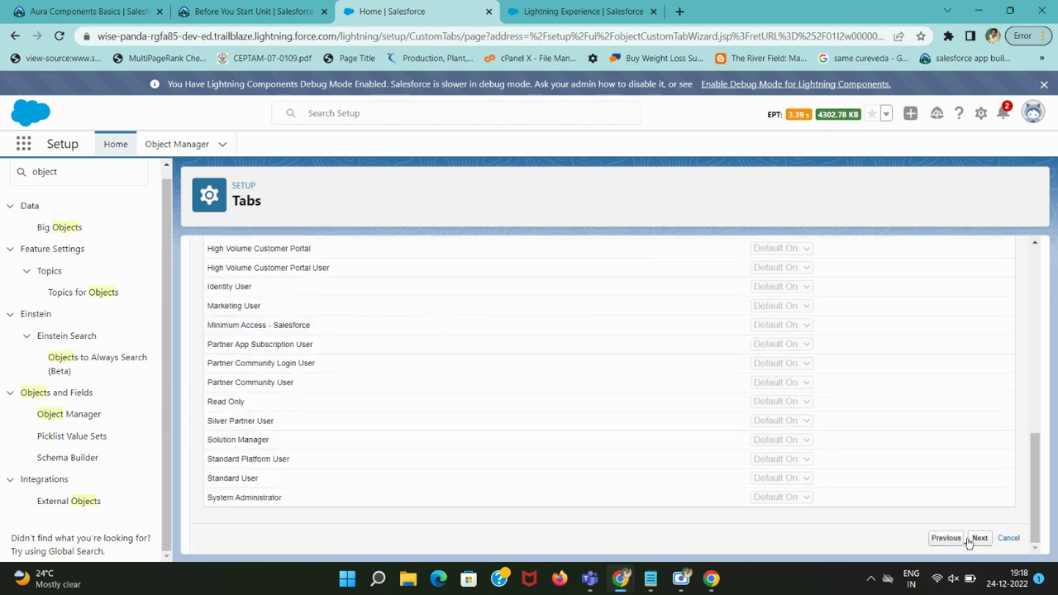
click(980, 539)
scroll(979, 541, down, 5)
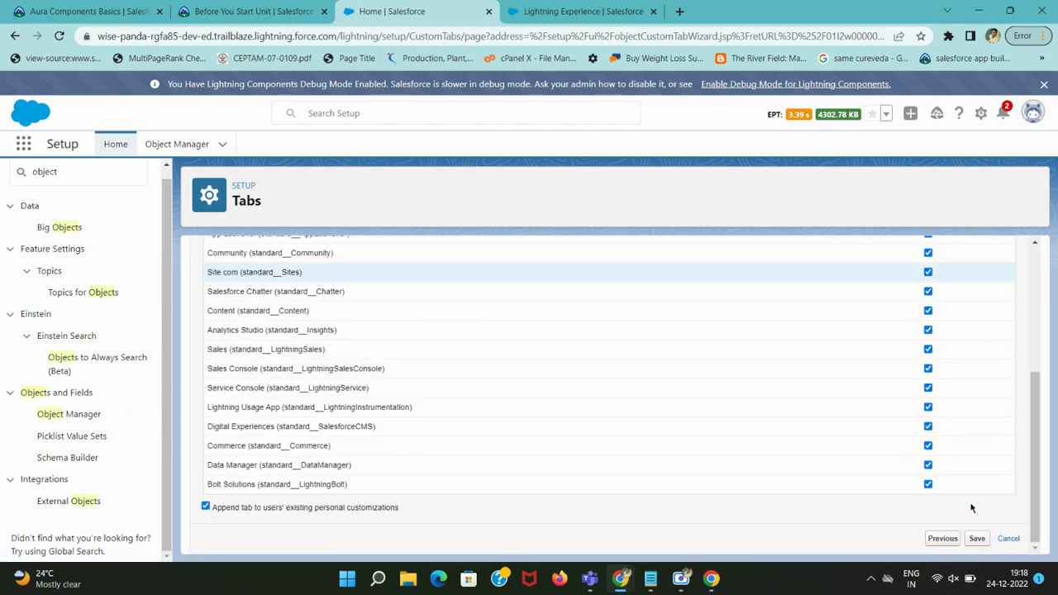
click(977, 539)
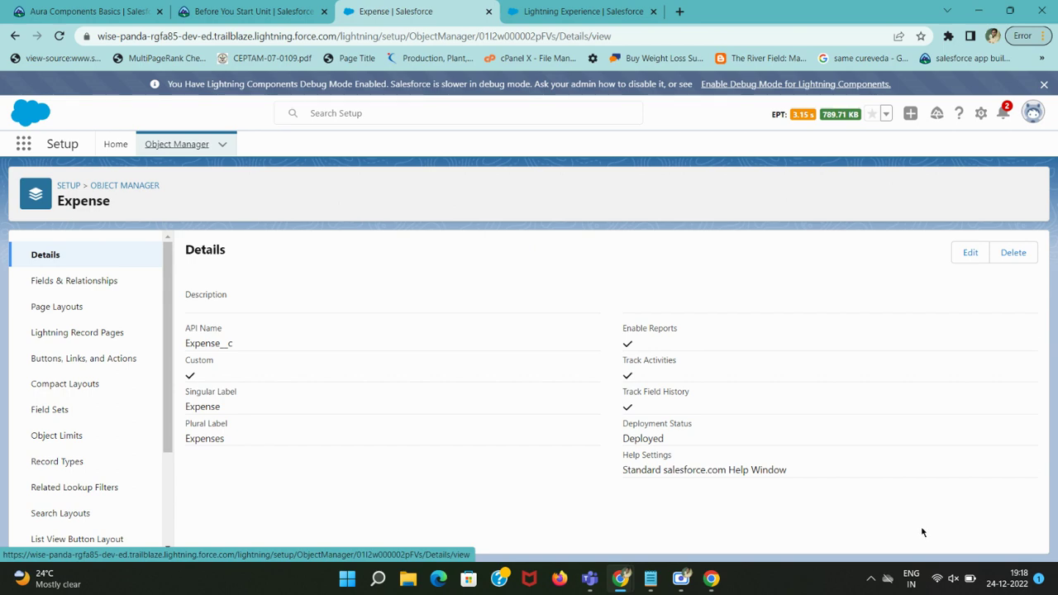
Open the Expense object's fields and relationships and check the challenge's requirements for the Amount field
click(98, 285)
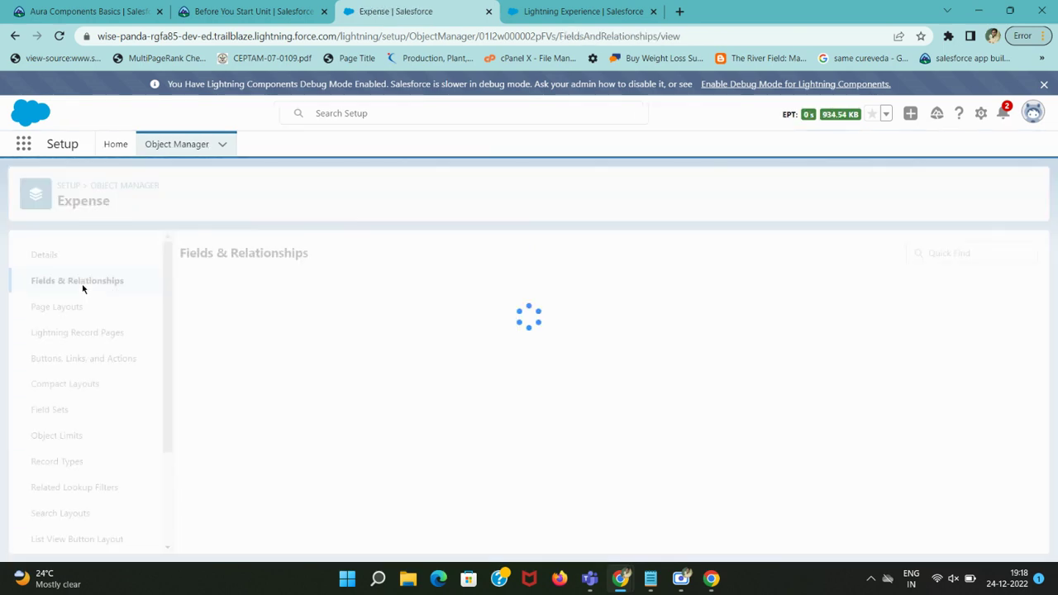
click(71, 261)
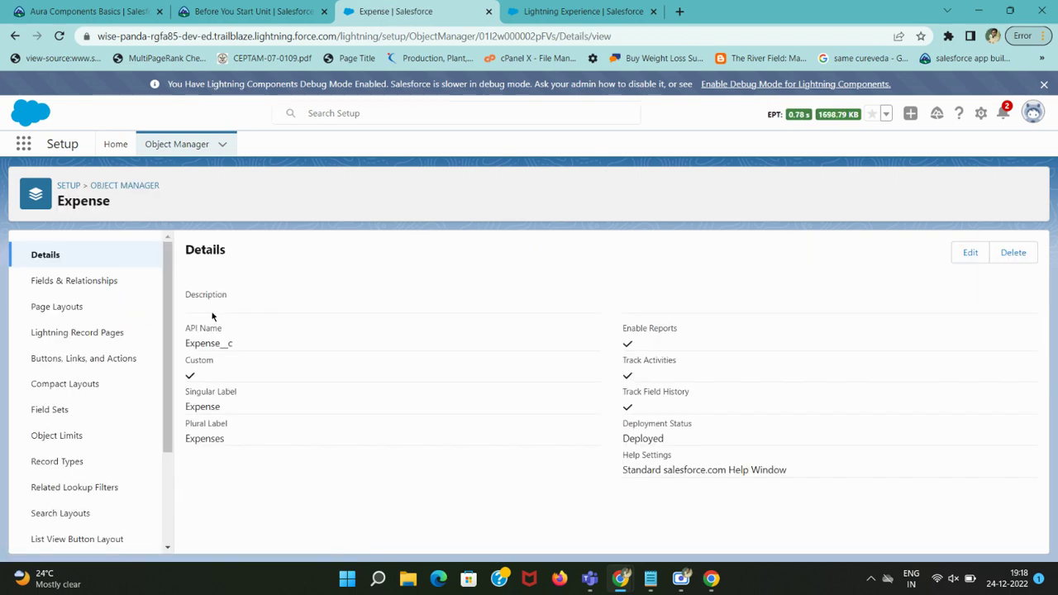
click(252, 11)
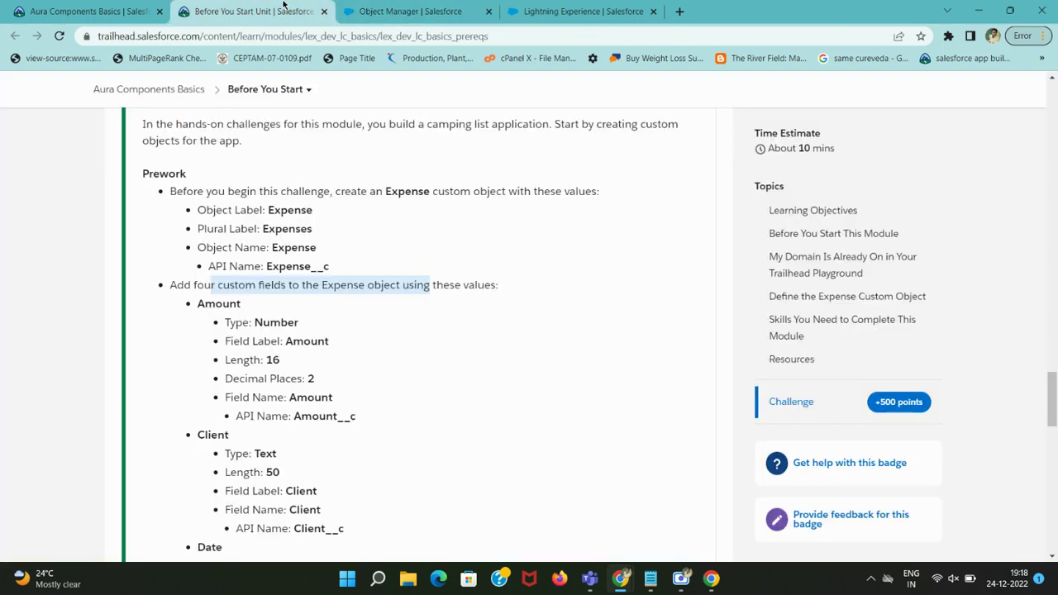
double_click(277, 323)
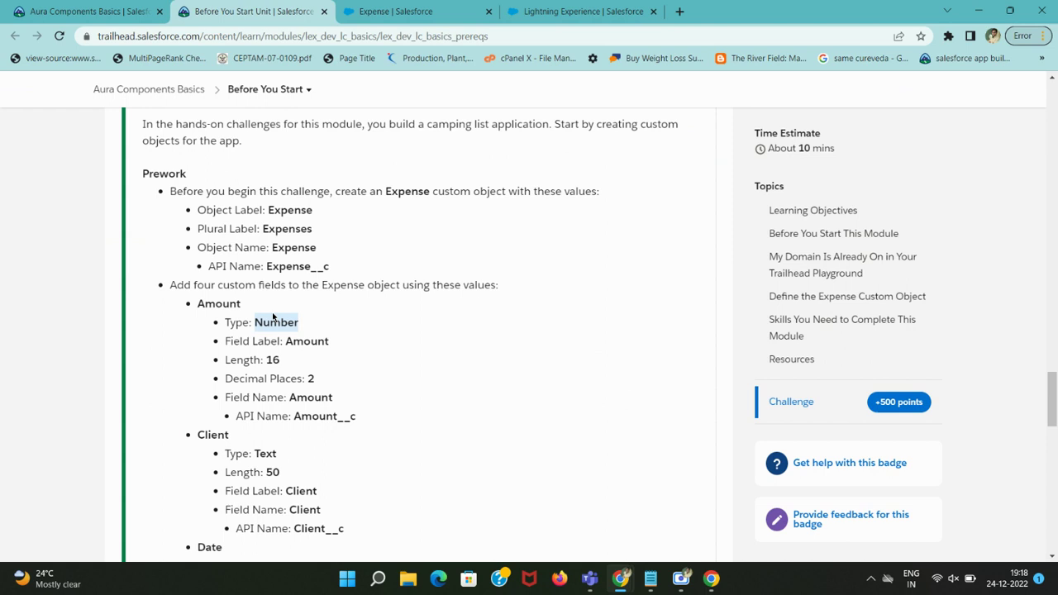
double_click(212, 305)
click(436, 10)
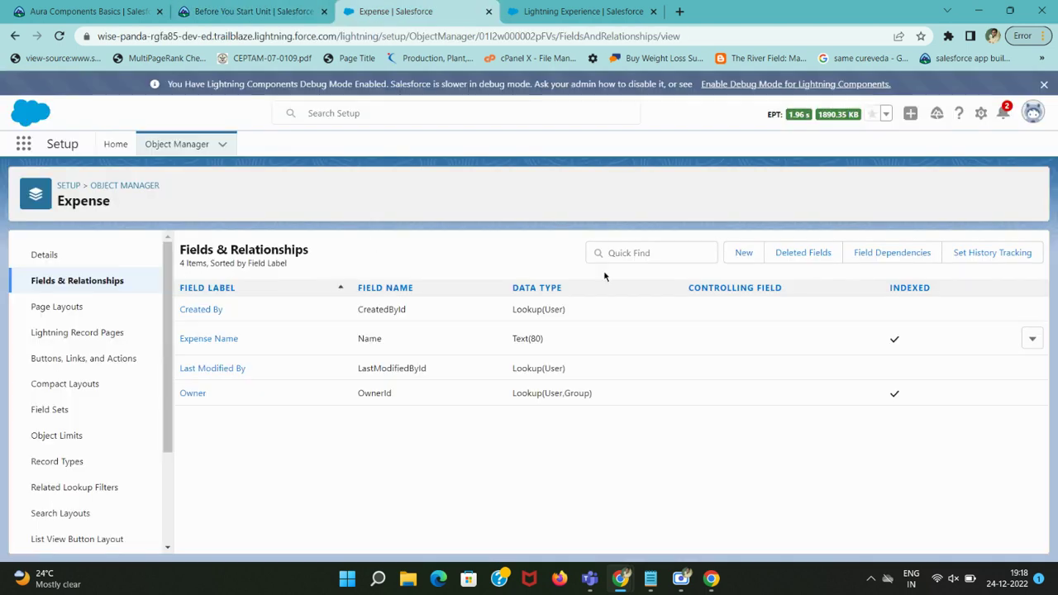
Start a new custom field of type Number on the Expense object
click(745, 257)
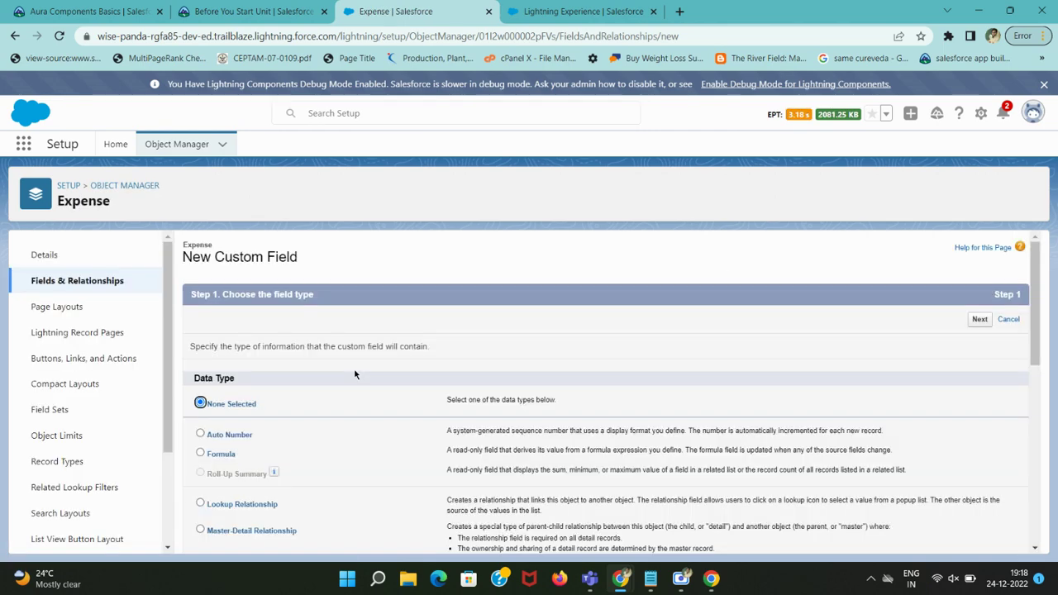
scroll(311, 401, down, 5)
scroll(274, 422, down, 1)
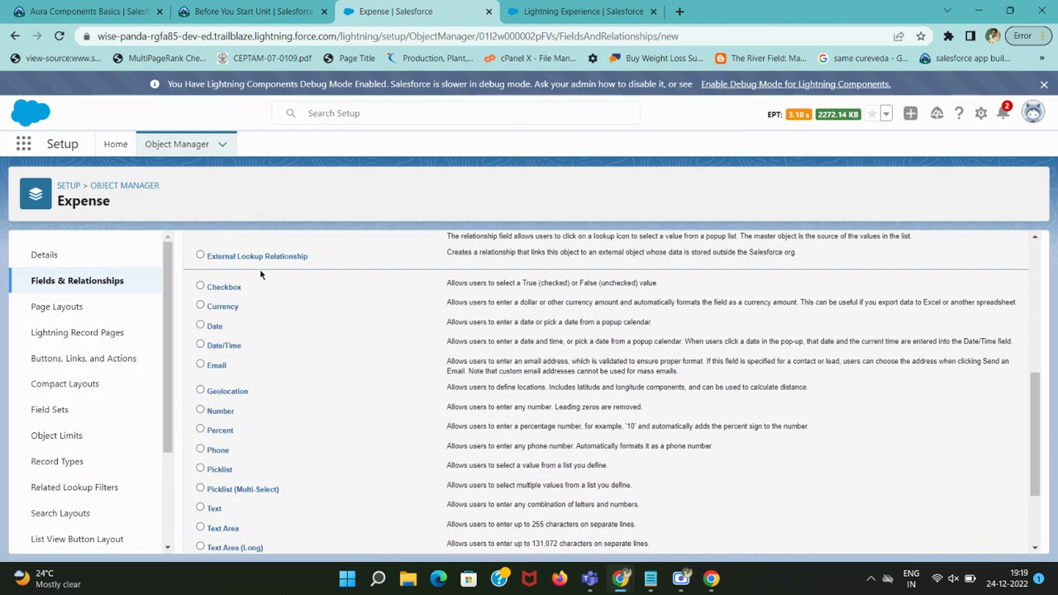
click(248, 11)
click(397, 11)
scroll(1009, 339, up, 5)
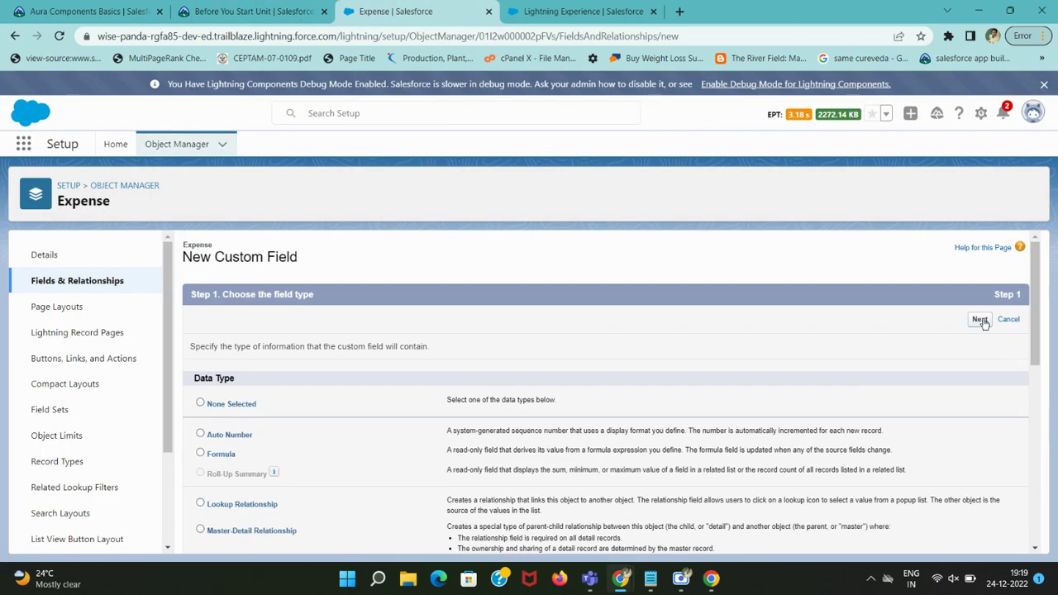
click(981, 321)
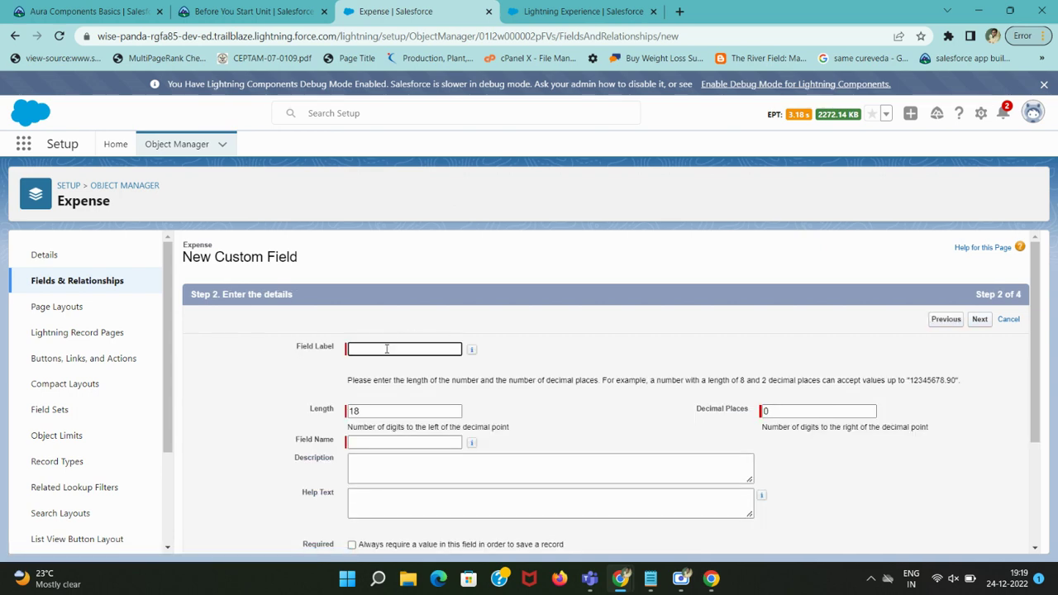
Label the new number field Amount and set its length to 16 with 2 decimal places
text(Amount)
click(253, 10)
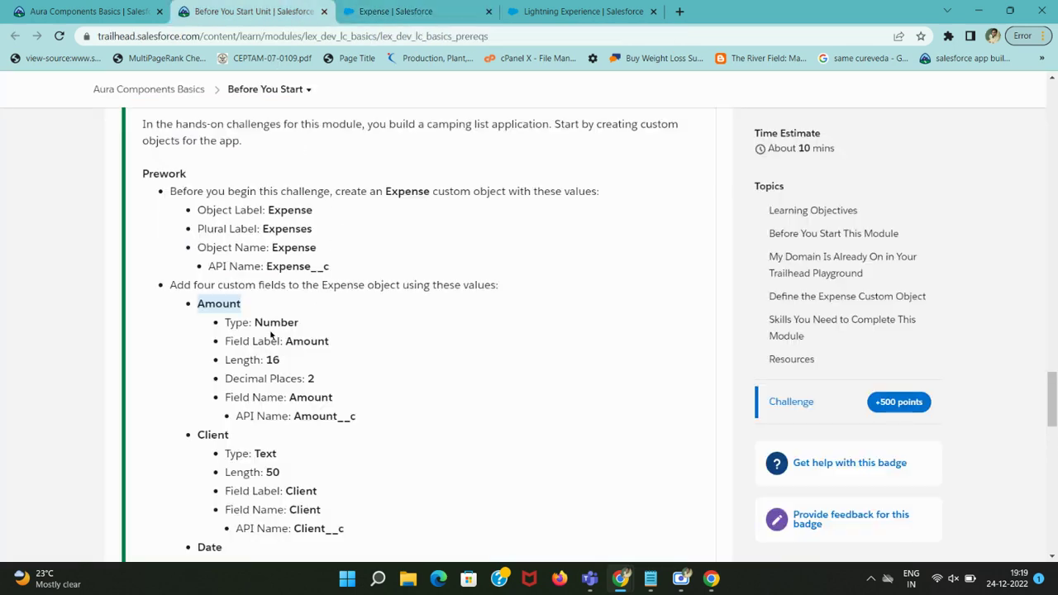
double_click(296, 341)
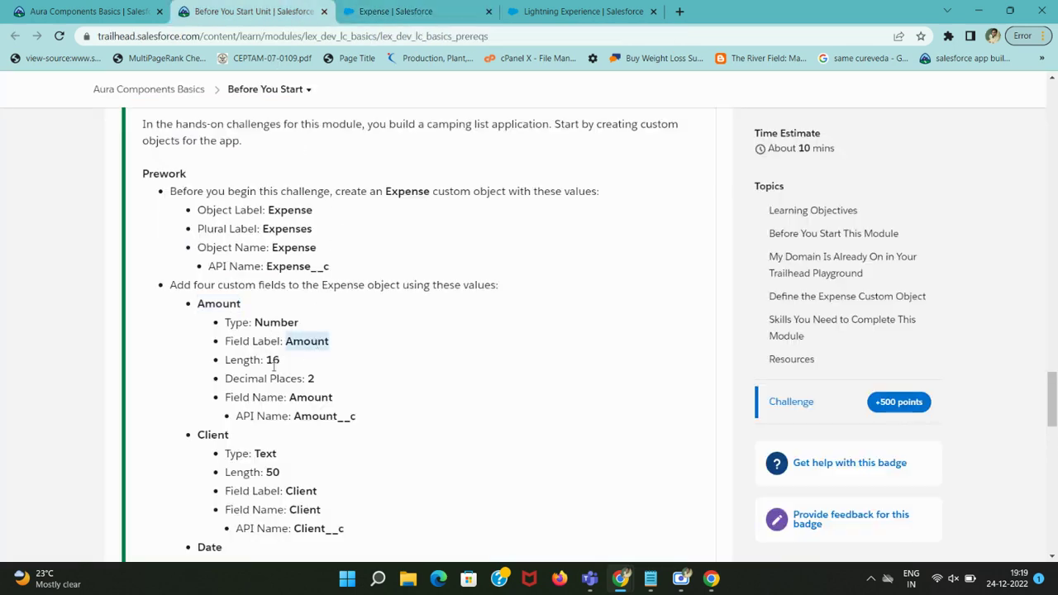
click(421, 7)
double_click(398, 411)
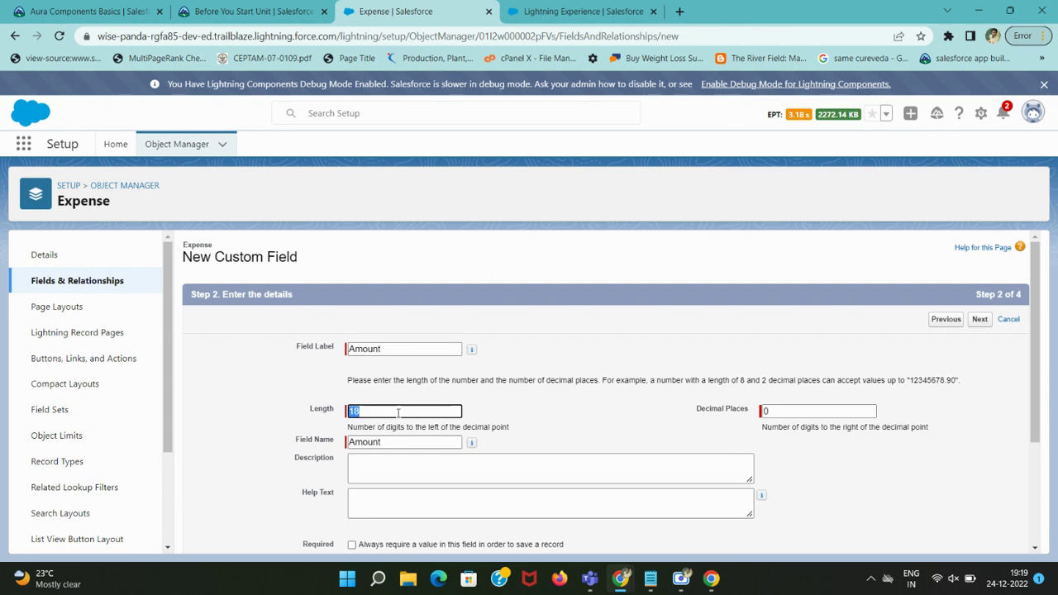
text(16)
key(Tab)
key(Tab)
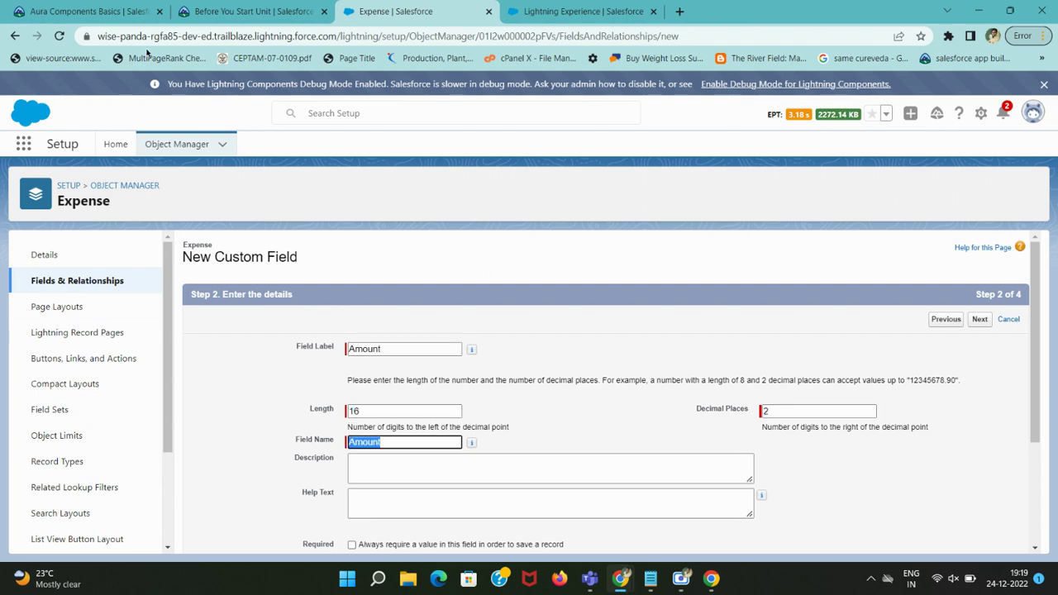
Compare the field with the challenge's API name, restore the closed Expense setup page and return to its fields and relationships
click(243, 8)
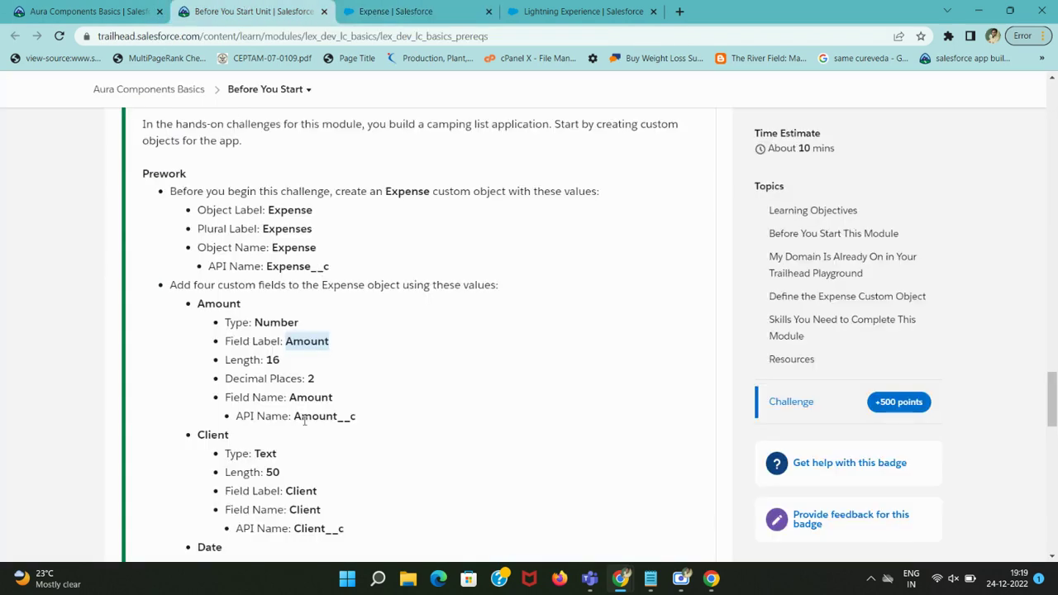
click(530, 11)
click(489, 11)
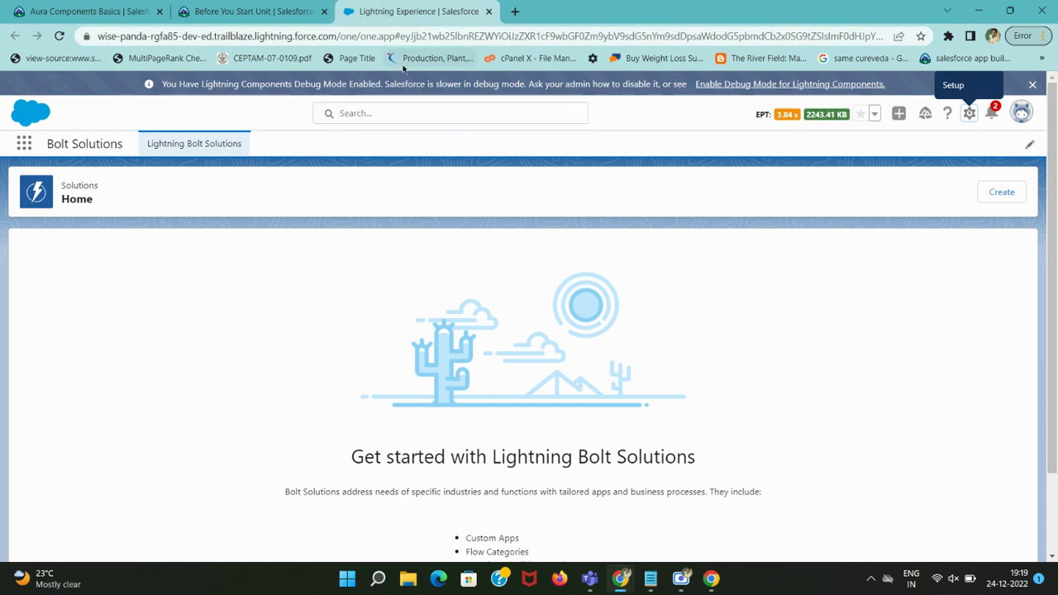
key(ctrl+shift+t)
click(272, 12)
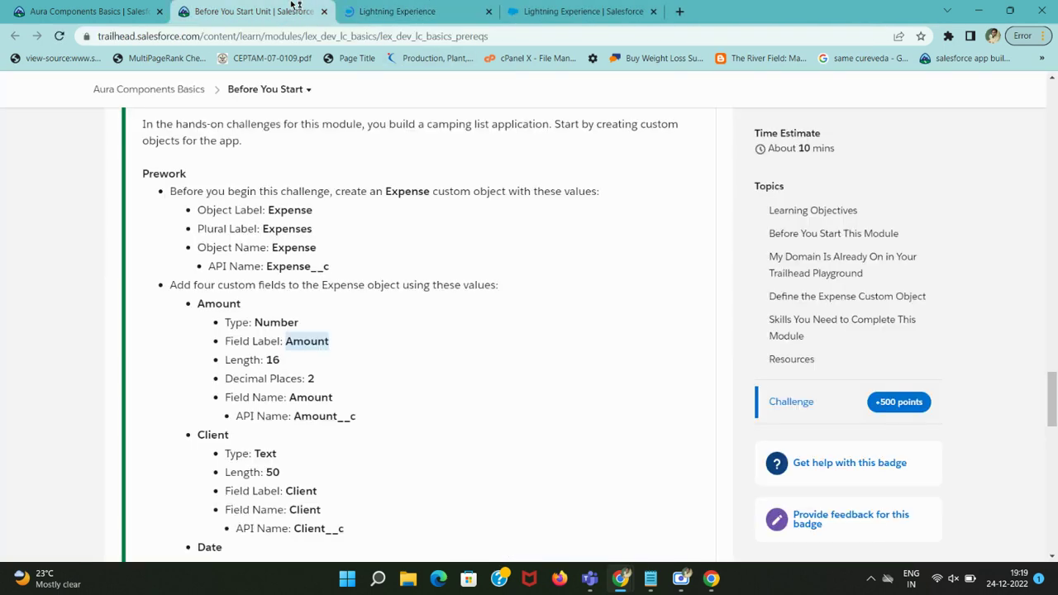
click(351, 11)
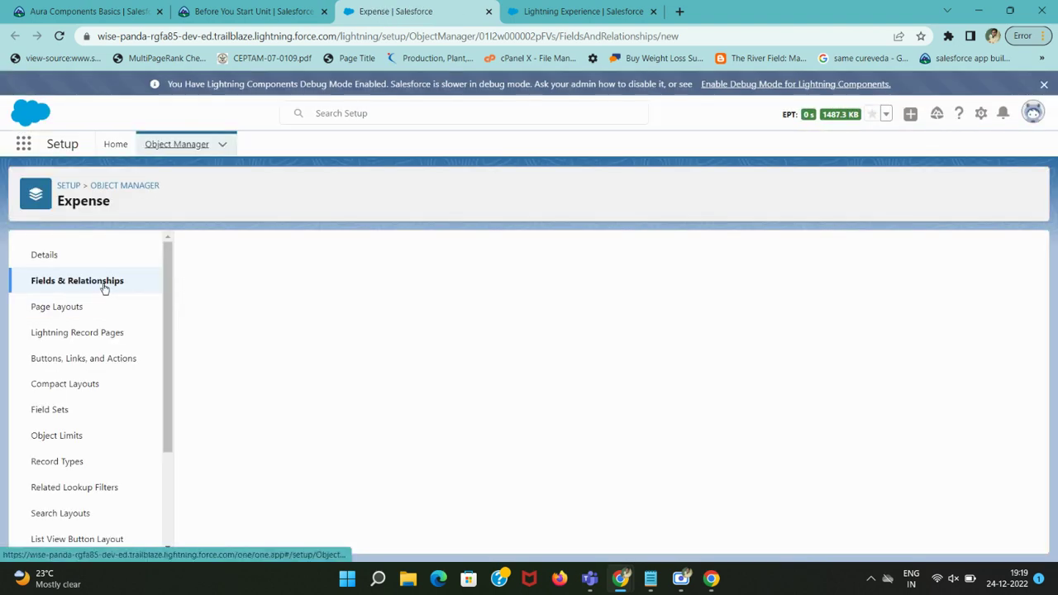
click(96, 261)
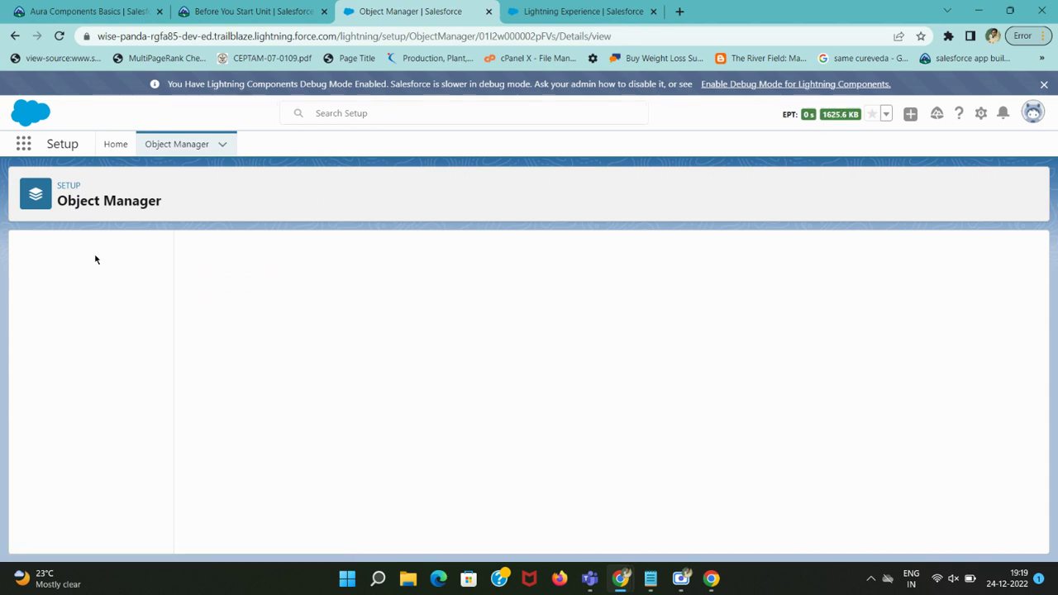
click(106, 282)
Copy the Amount field name from the challenge and start a new Number custom field on the Expense object
click(259, 9)
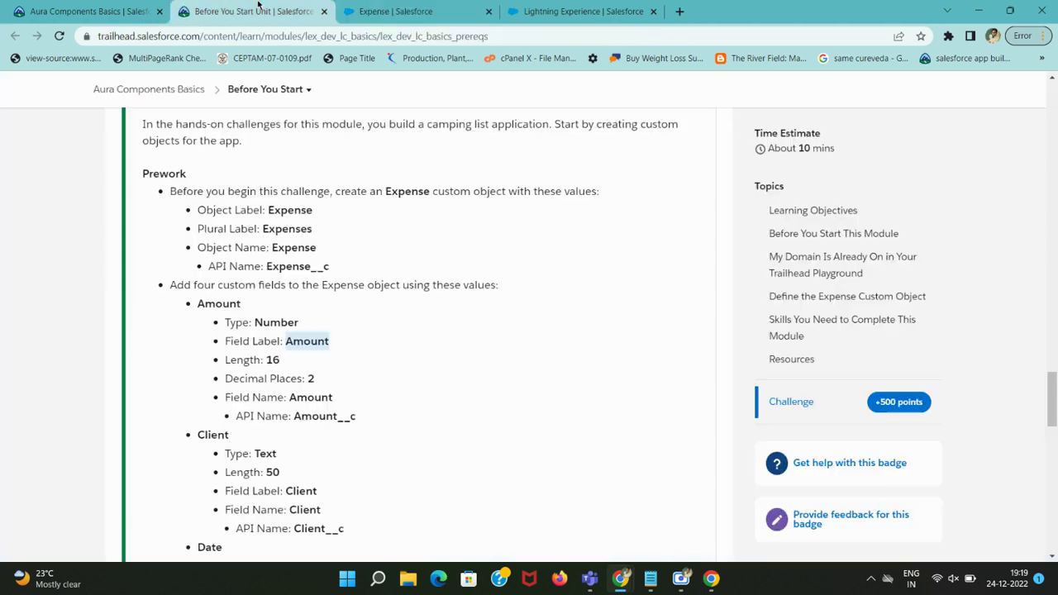
double_click(219, 303)
key(ctrl+c)
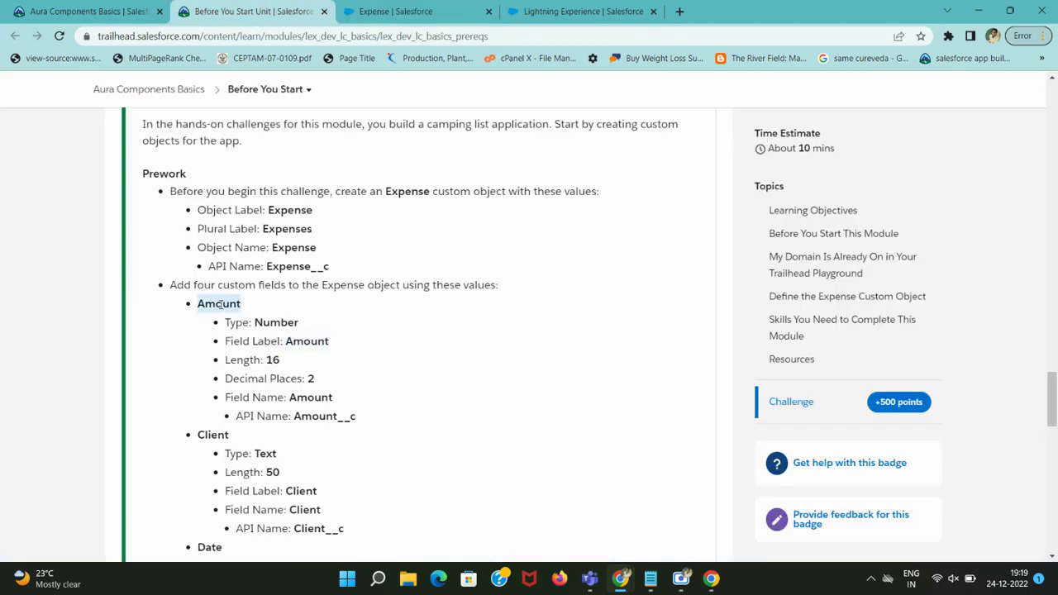
click(395, 10)
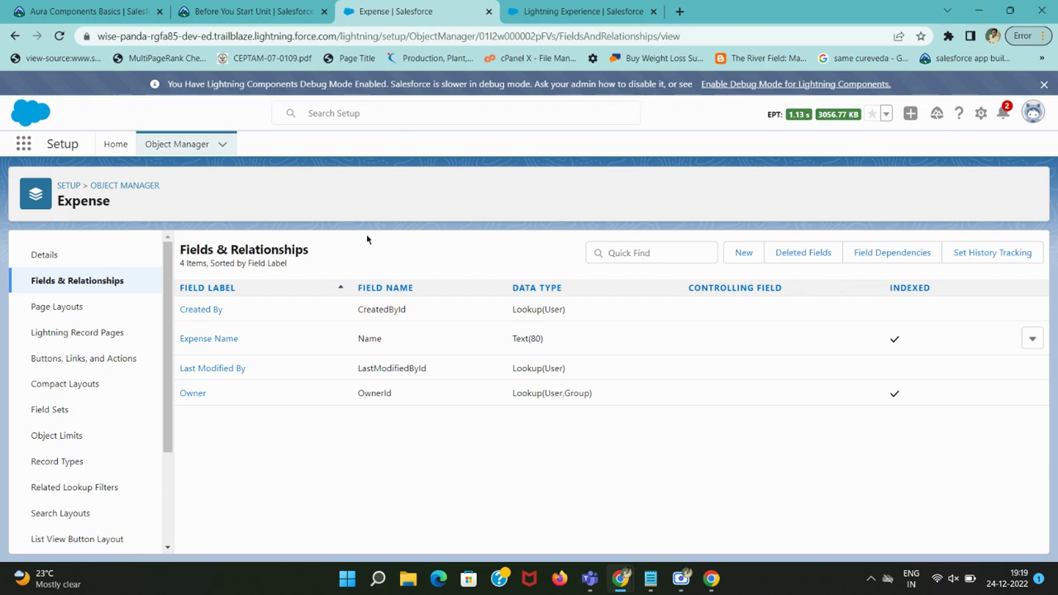
click(744, 253)
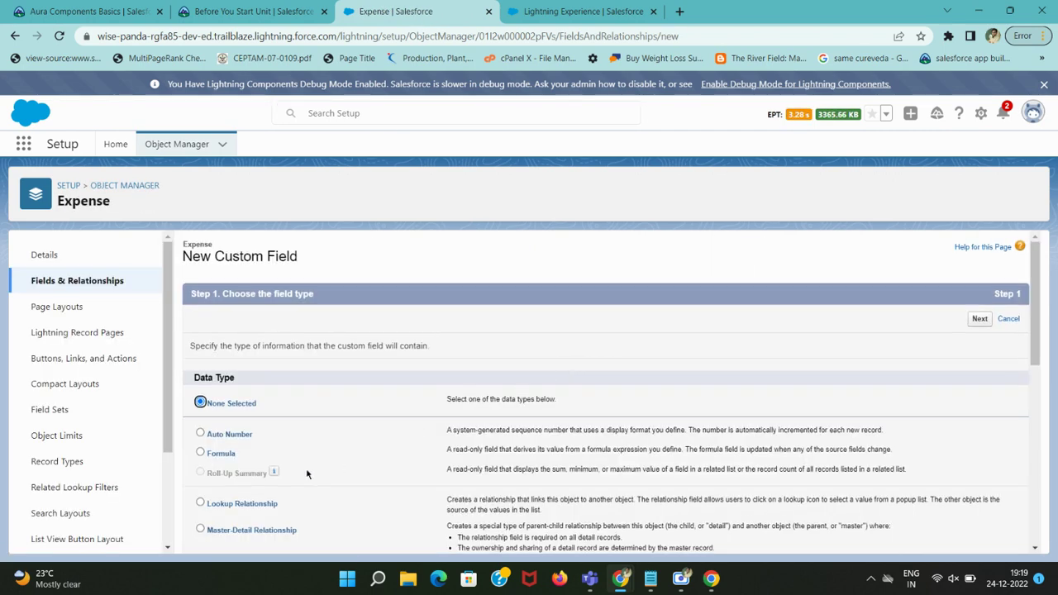
scroll(247, 467, down, 3)
scroll(215, 480, down, 3)
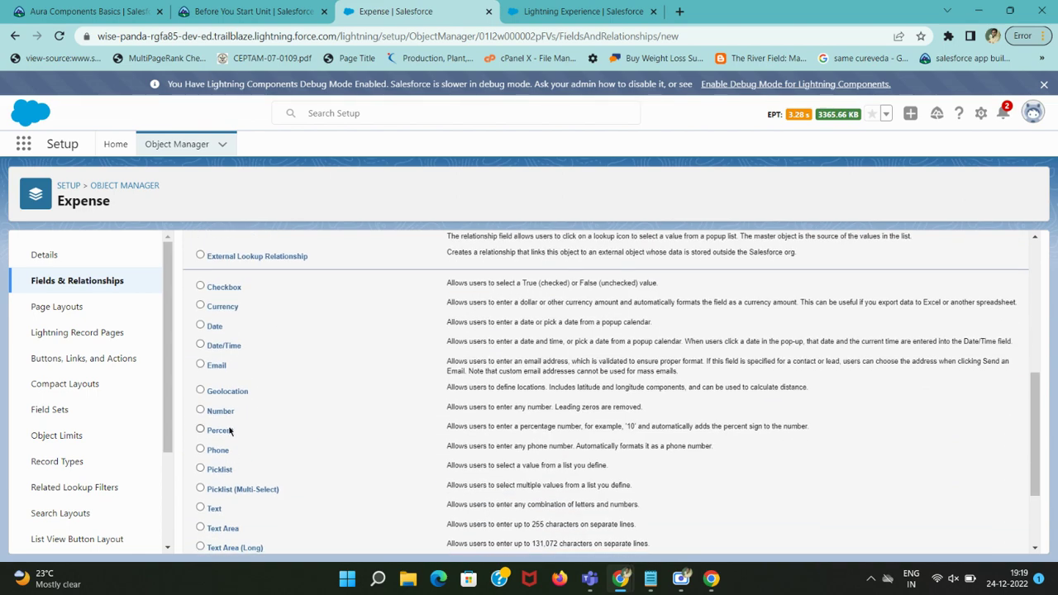
scroll(884, 312, up, 10)
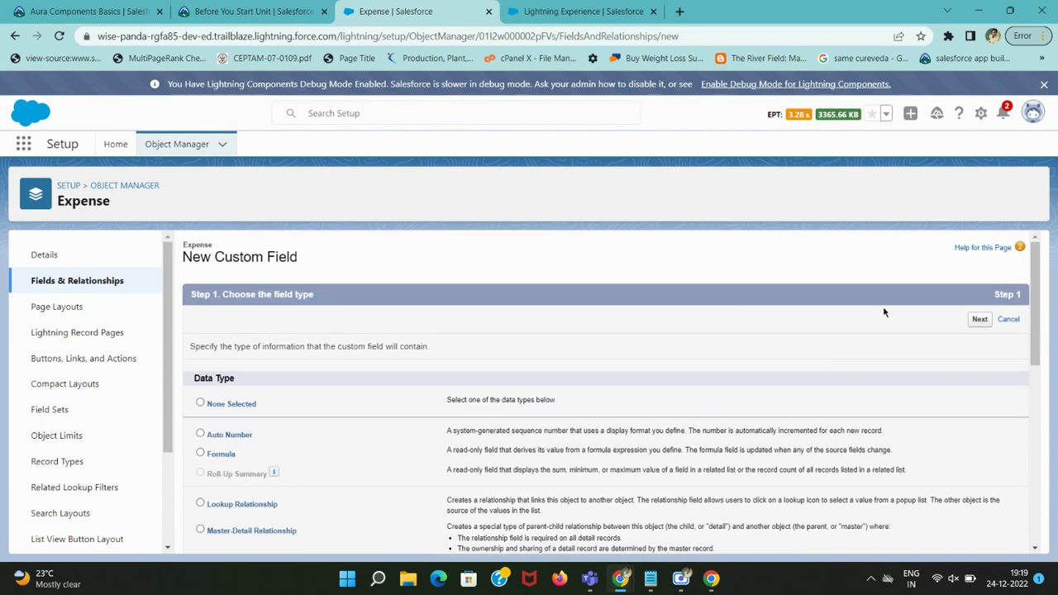
click(979, 320)
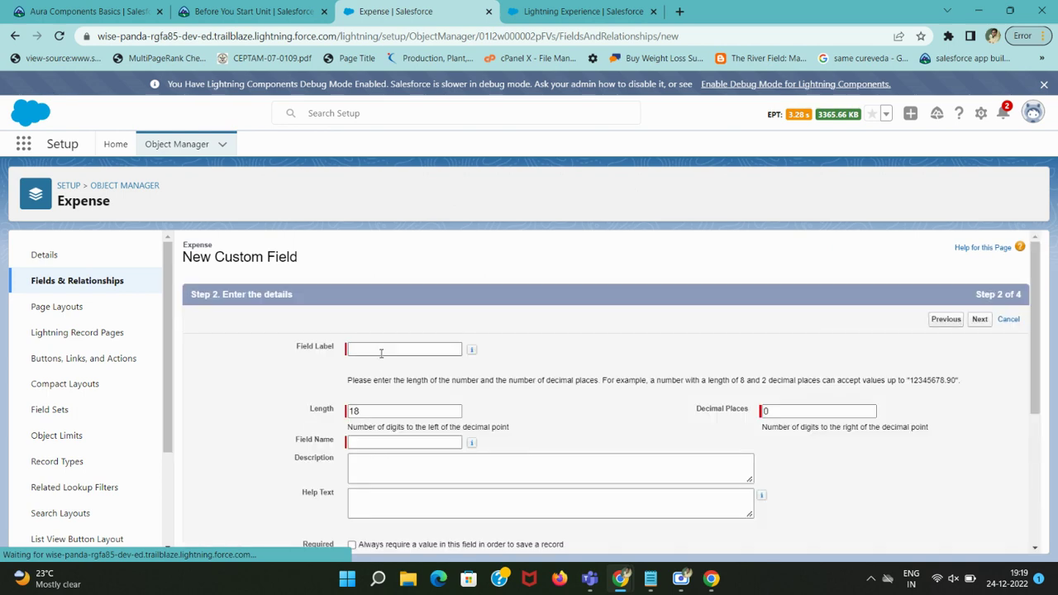
Paste Amount as the field label and set the length to 16 with 2 decimal places
click(382, 349)
key(ctrl+v)
key(Tab)
click(248, 11)
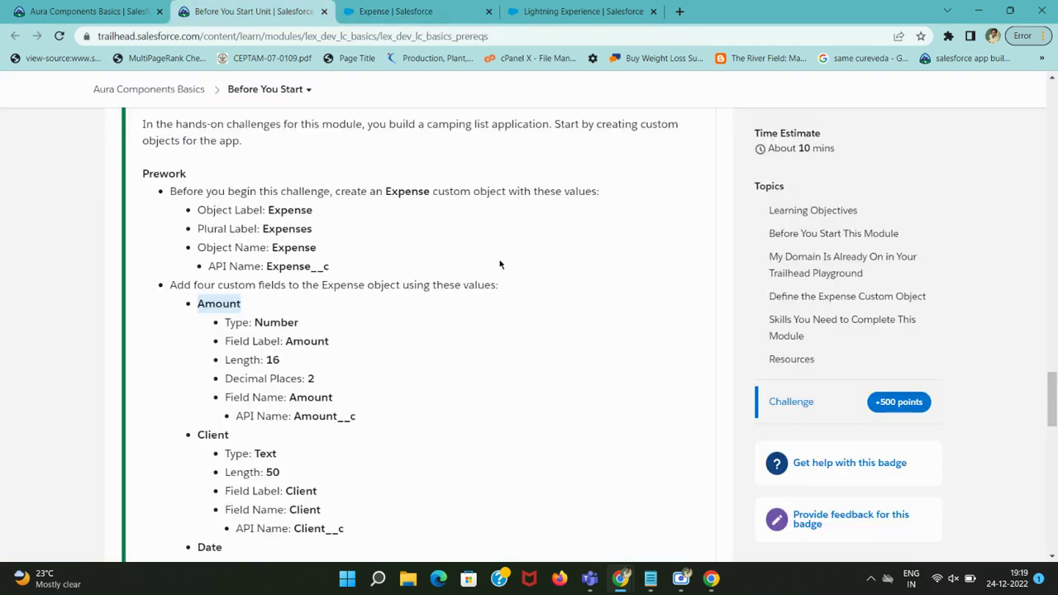
key(ctrl+Tab)
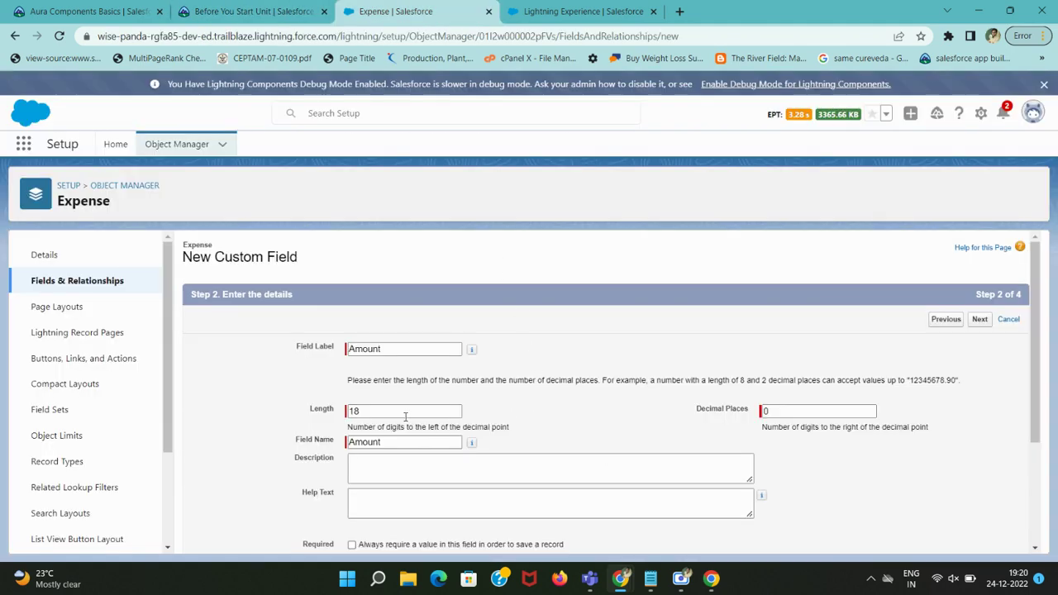
double_click(398, 409)
key(Tab)
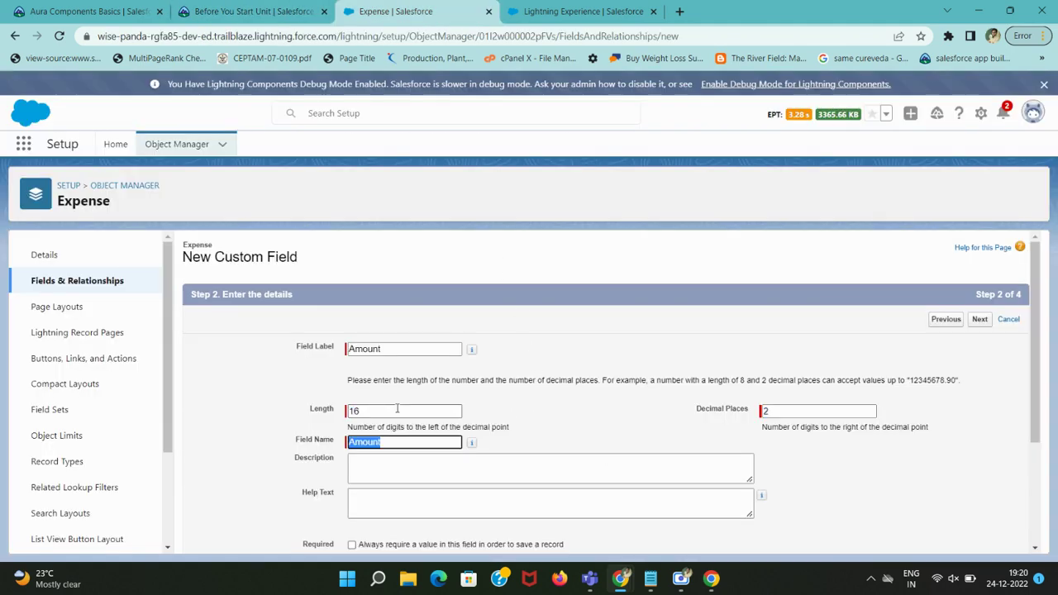
Check the Amount field against the challenge, make it visible to all profiles and save it, starting another new field
scroll(397, 408, down, 3)
click(252, 10)
scroll(413, 248, down, 1)
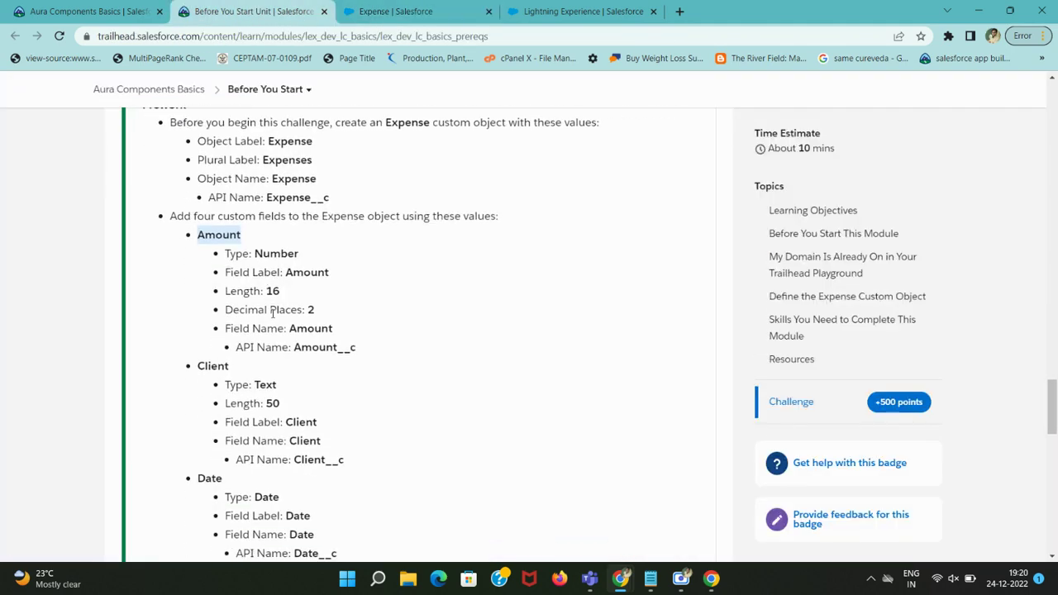
click(395, 11)
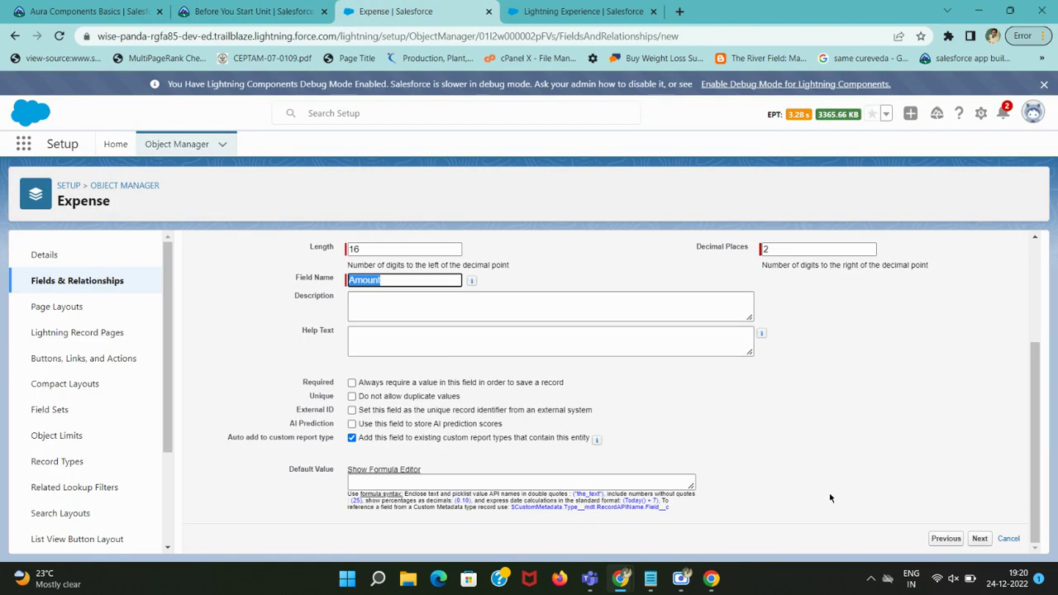
click(980, 538)
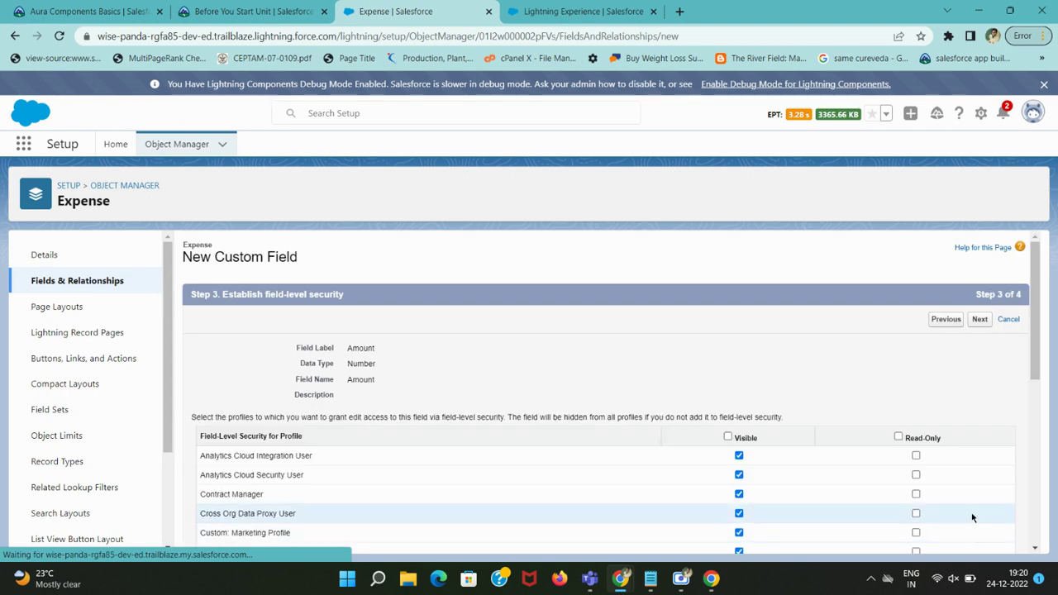
click(728, 437)
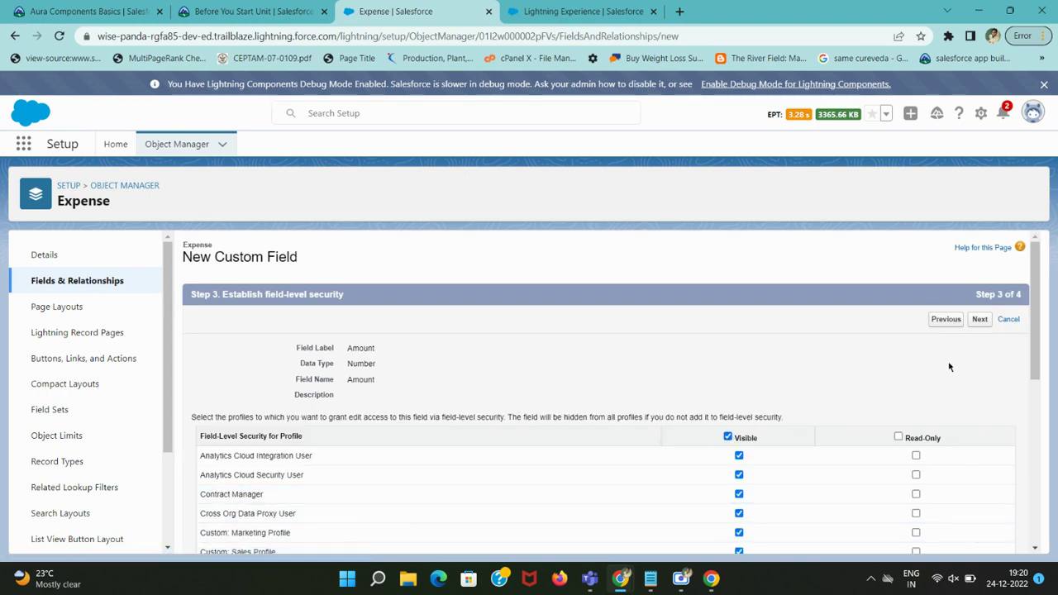
click(980, 320)
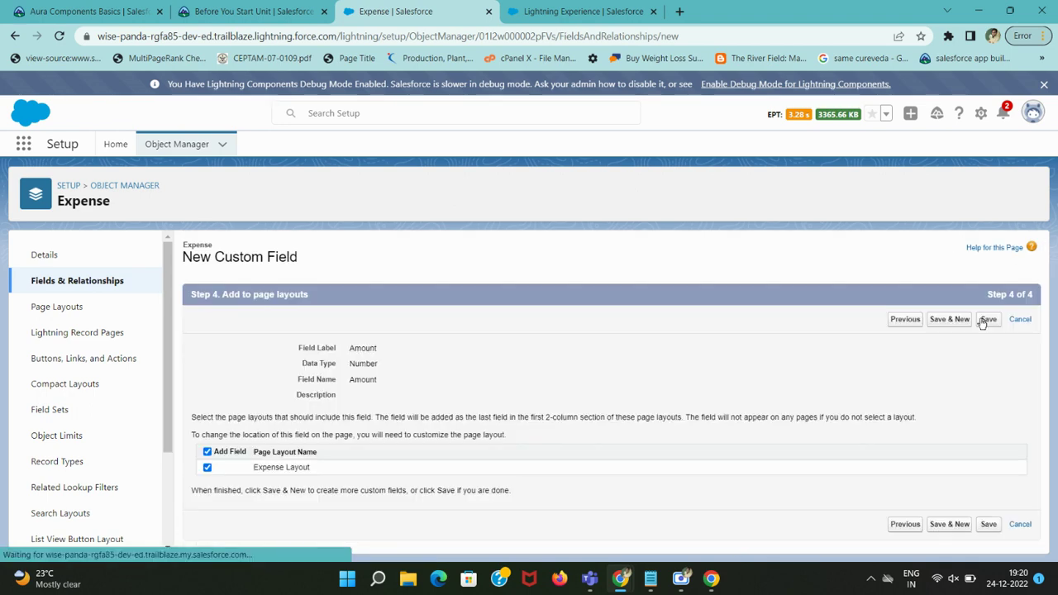
click(942, 321)
Copy the Client field name from the challenge and choose Text as the new Expense field's data type
click(290, 6)
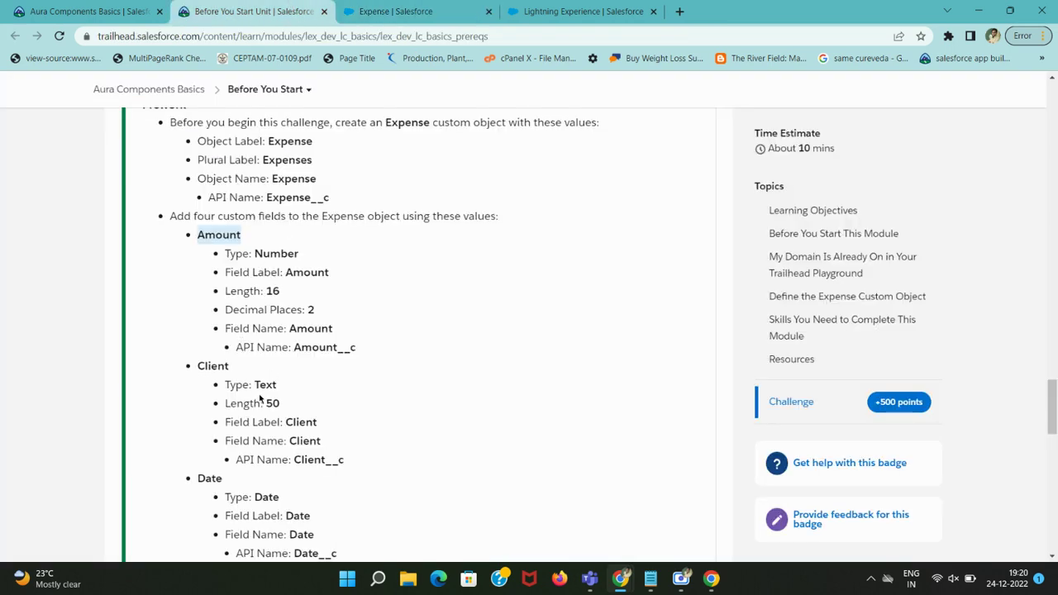
double_click(214, 365)
click(354, 11)
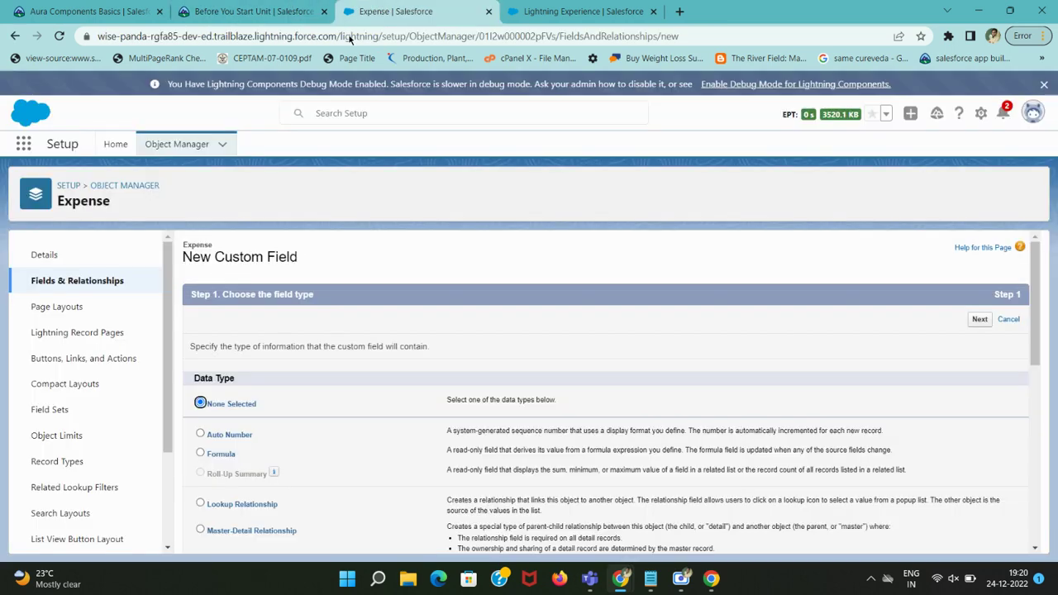
scroll(255, 394, down, 4)
scroll(248, 426, down, 1)
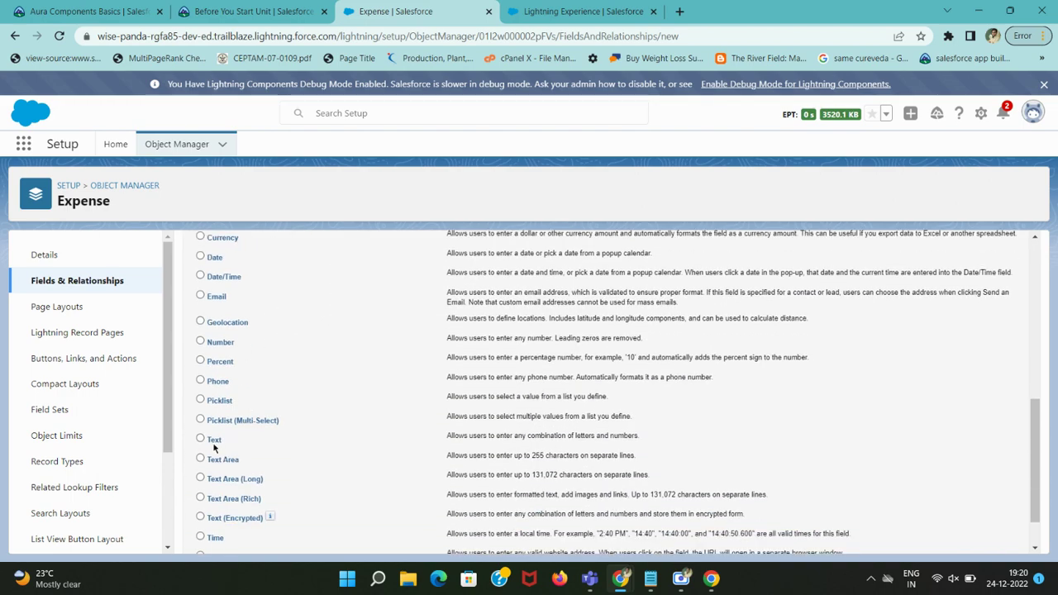
click(214, 441)
scroll(872, 396, up, 6)
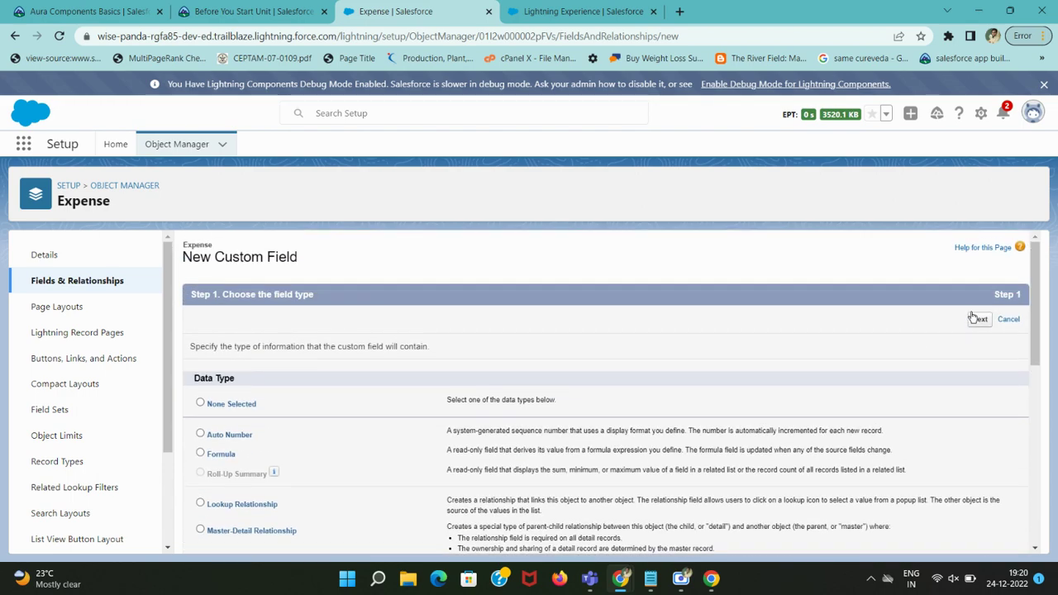
click(977, 321)
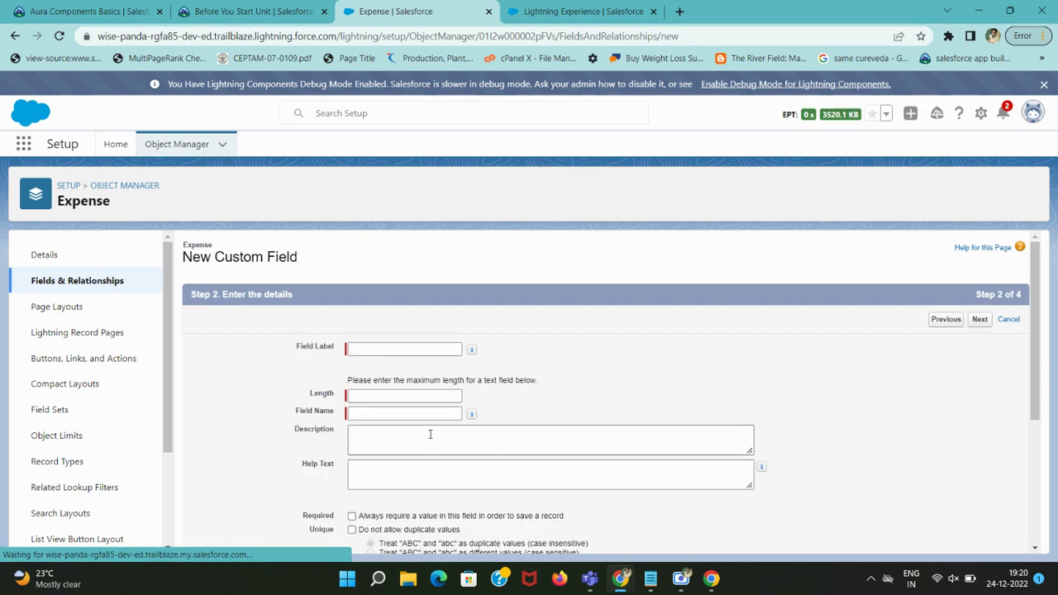
Label the new text field Client and set its length to 50, as the challenge specifies
text(Client)
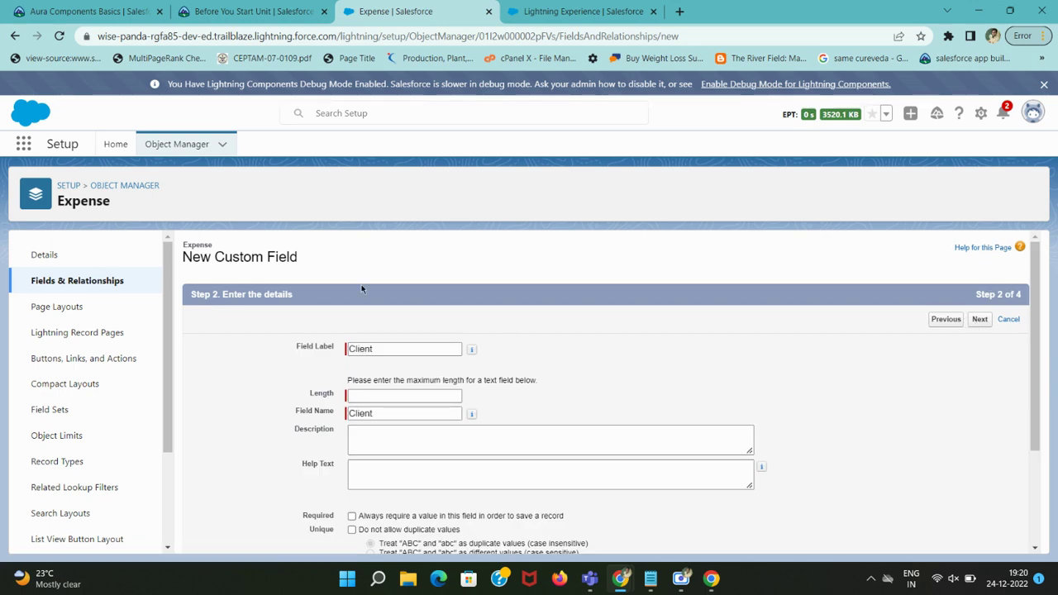
click(319, 10)
click(395, 11)
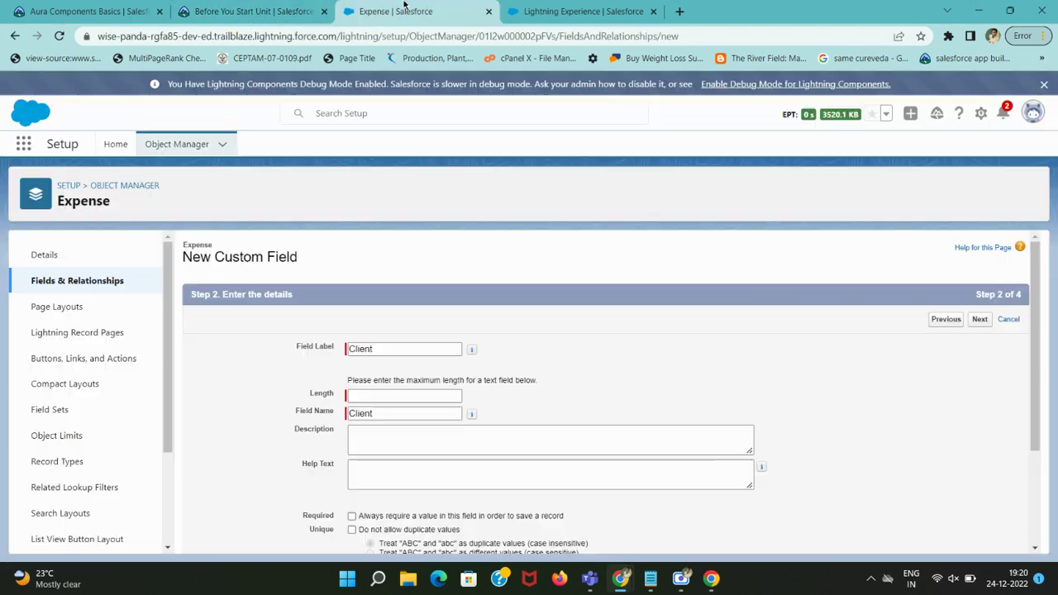
click(381, 396)
text(50)
click(536, 362)
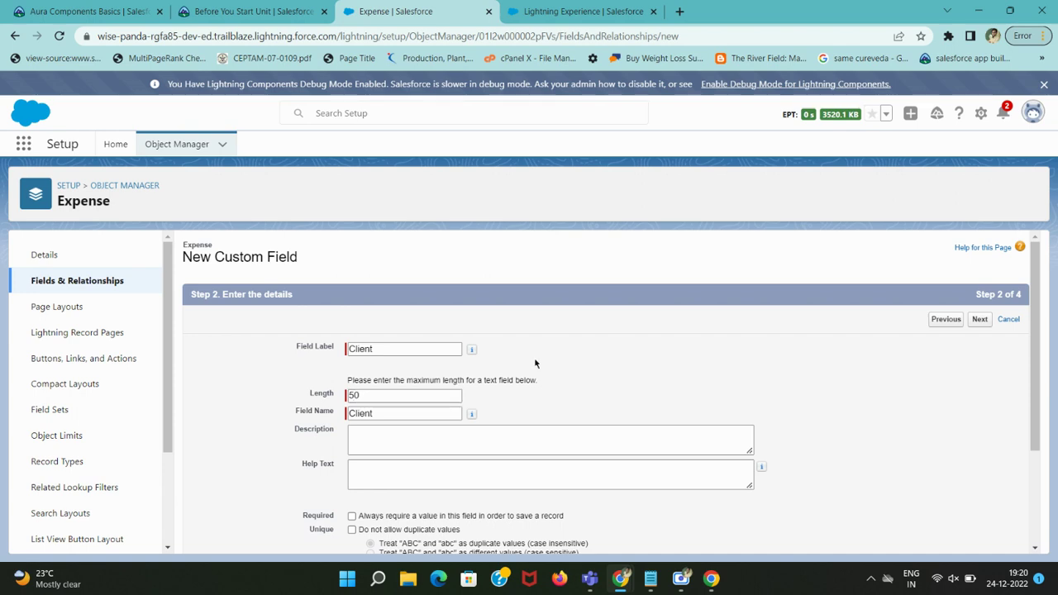
Check the Client field against the challenge, make it visible to all profiles and save it, starting another new field
scroll(367, 344, down, 3)
click(265, 11)
scroll(305, 264, down, 2)
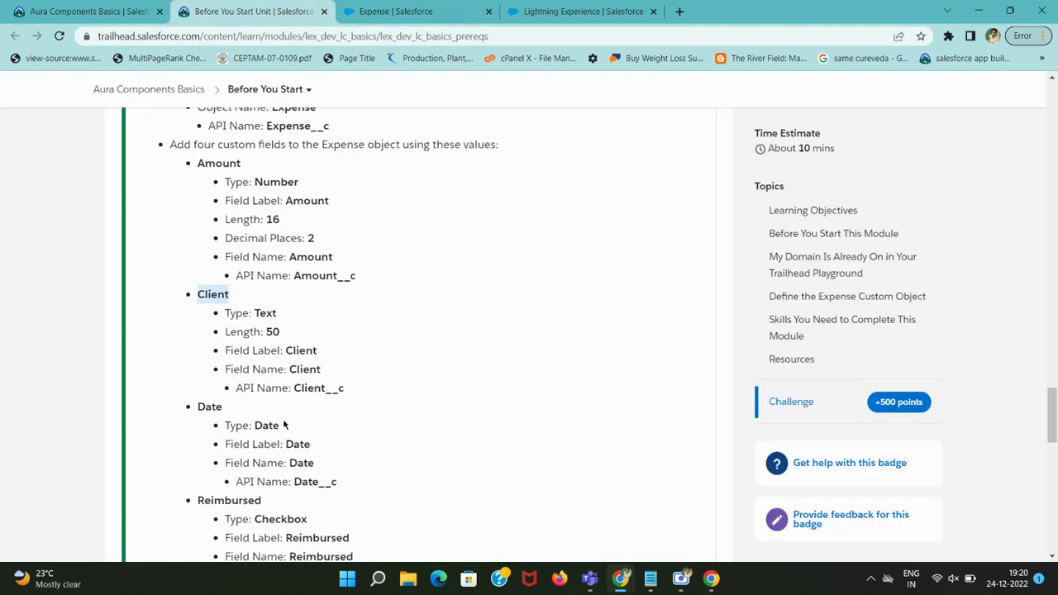
drag(291, 303, 349, 350)
click(424, 8)
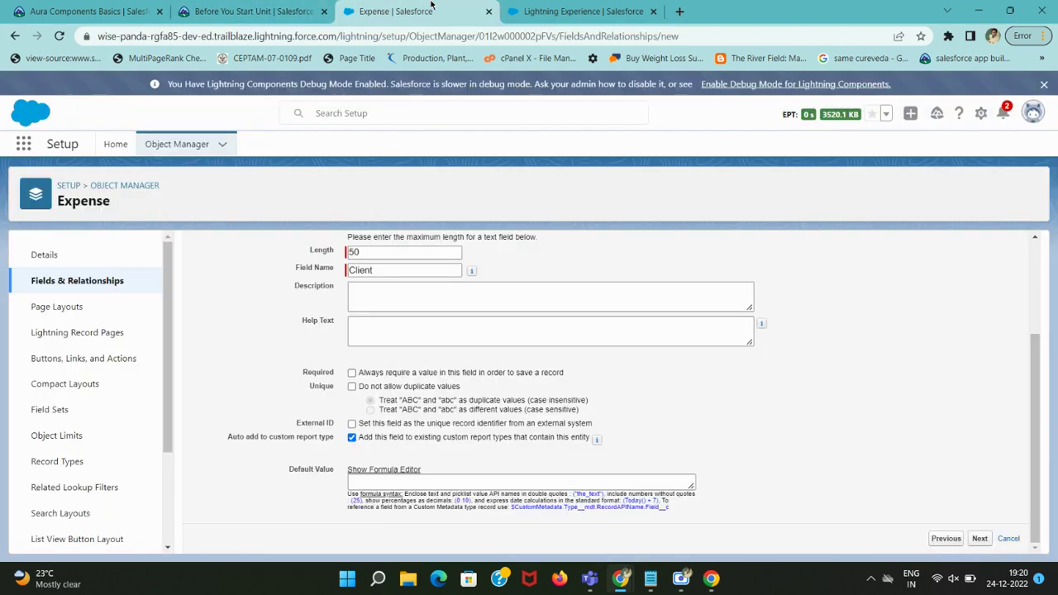
click(980, 539)
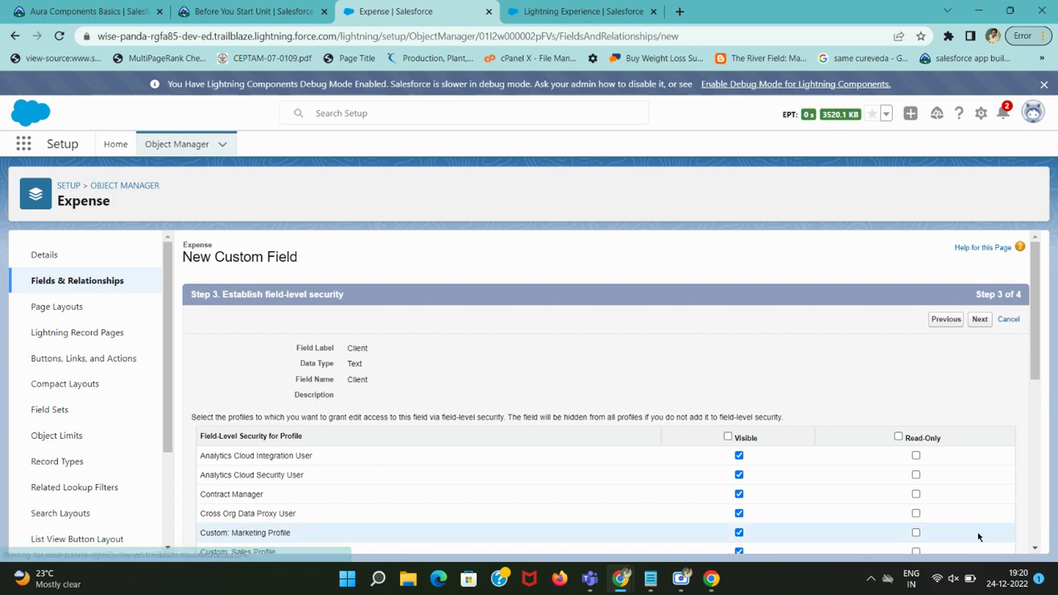
click(727, 437)
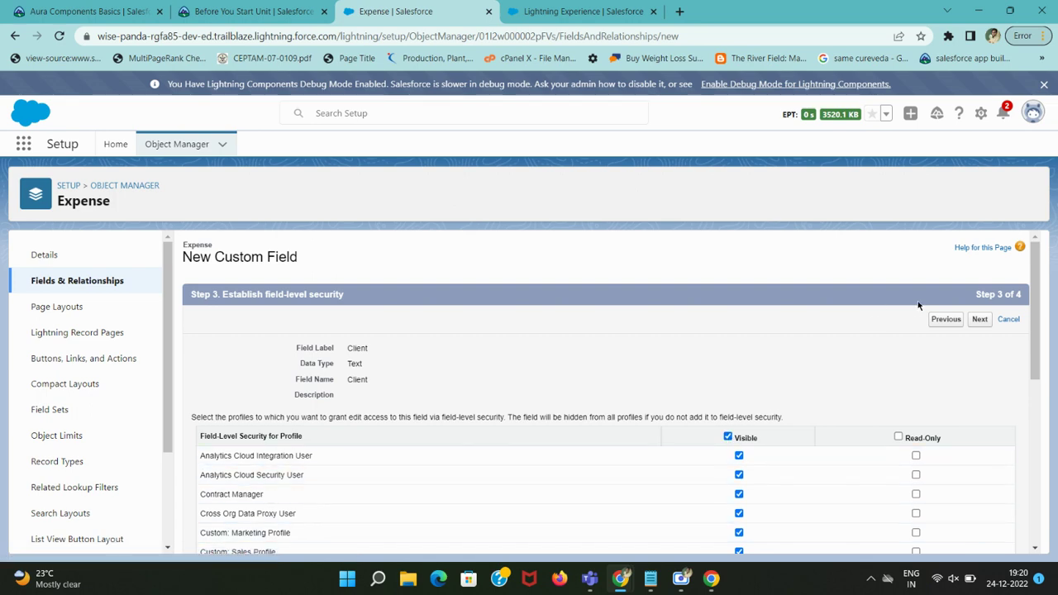
click(977, 321)
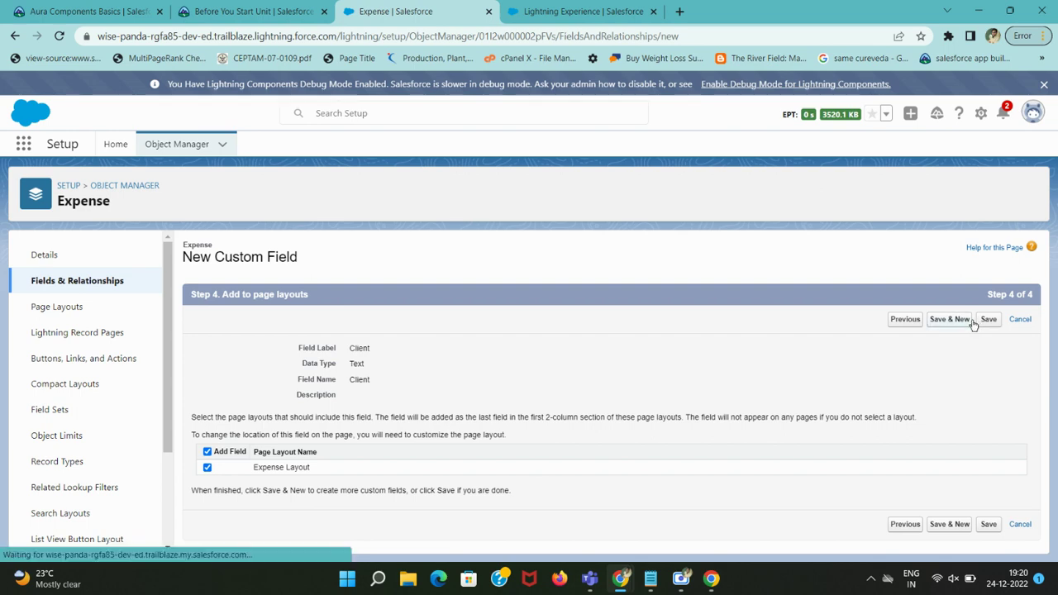
click(974, 325)
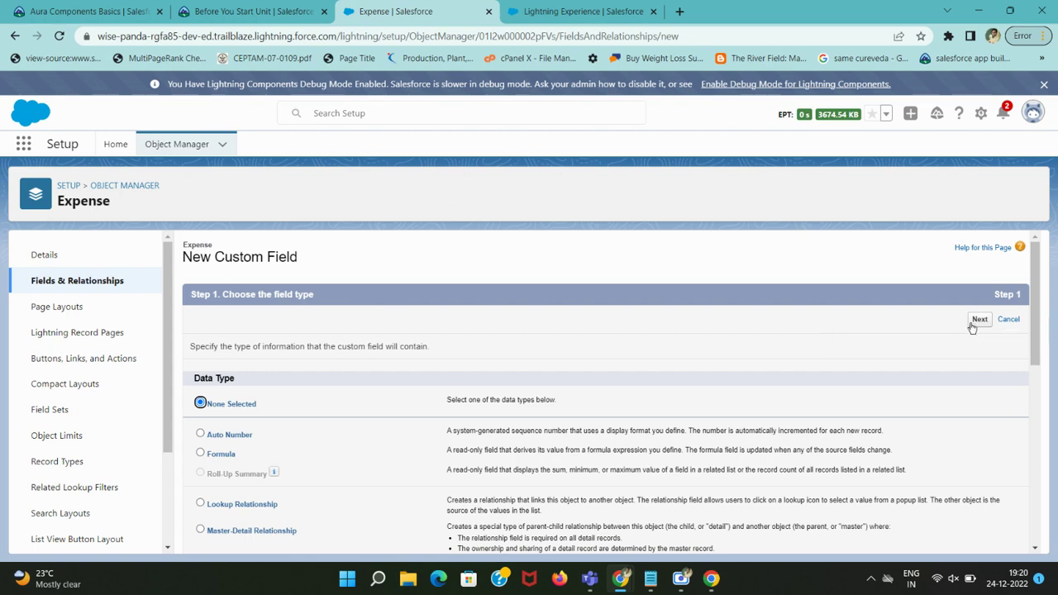
Copy the Date field name from the challenge's list of Expense fields
scroll(827, 328, down, 2)
click(298, 9)
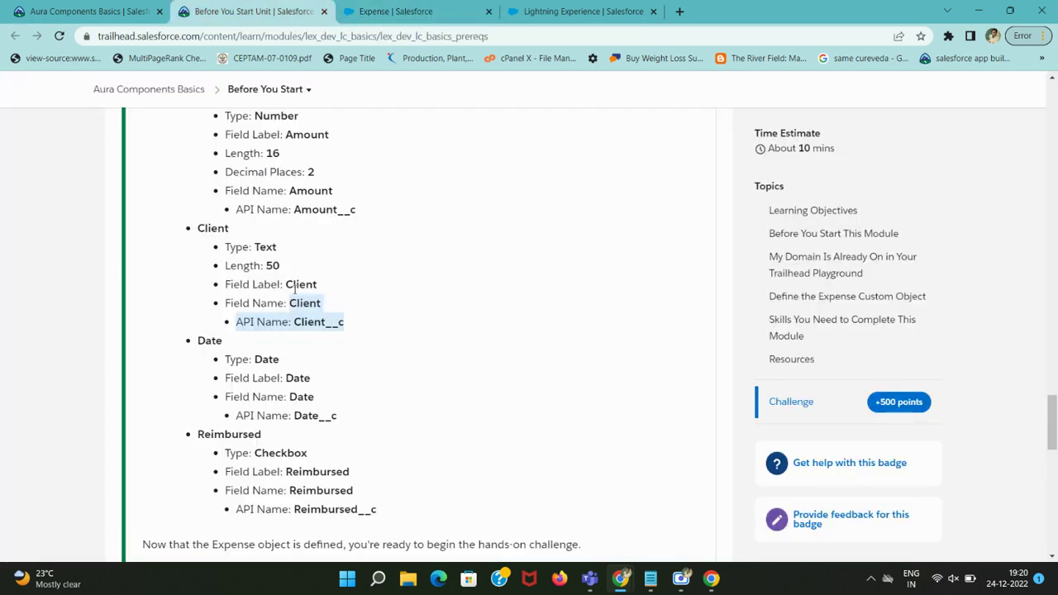
double_click(209, 341)
key(ctrl+c)
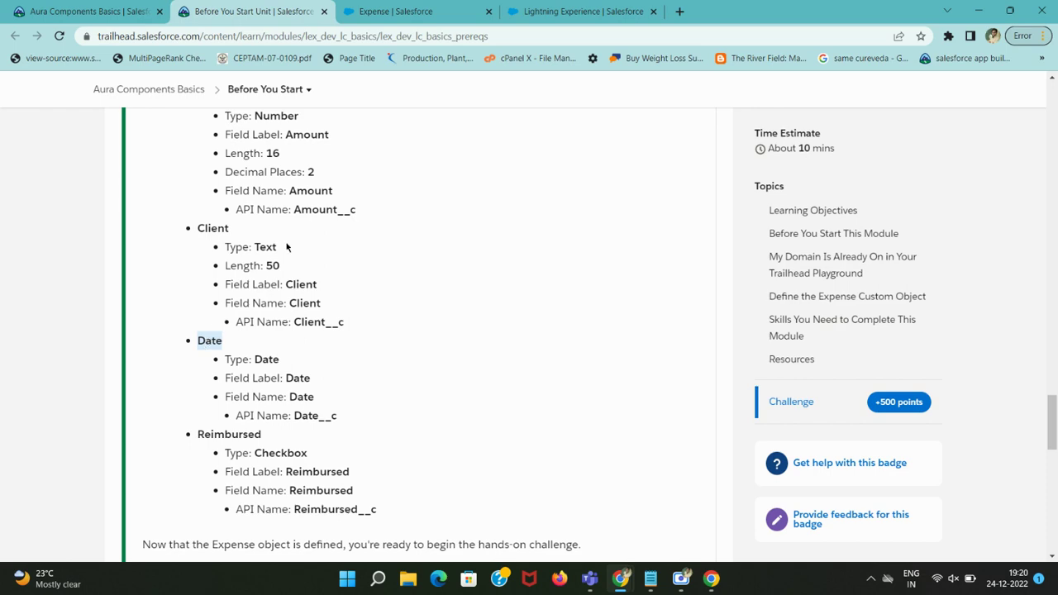
Search the data types for Date, choose the Date type and label the new field Date
click(388, 11)
key(ctrl+f)
key(ctrl+v)
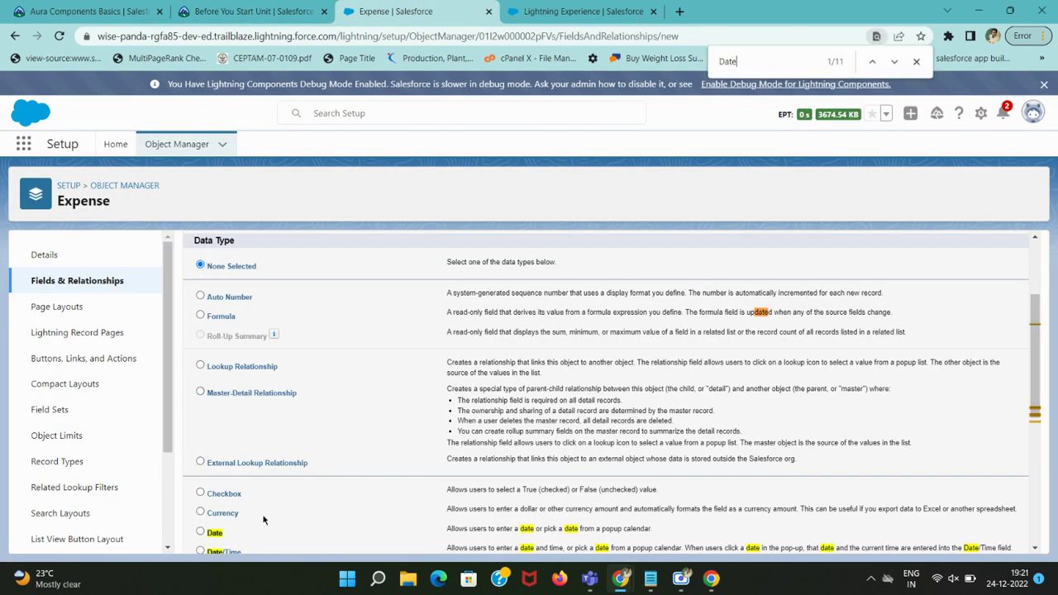
click(200, 532)
click(916, 61)
scroll(910, 289, up, 2)
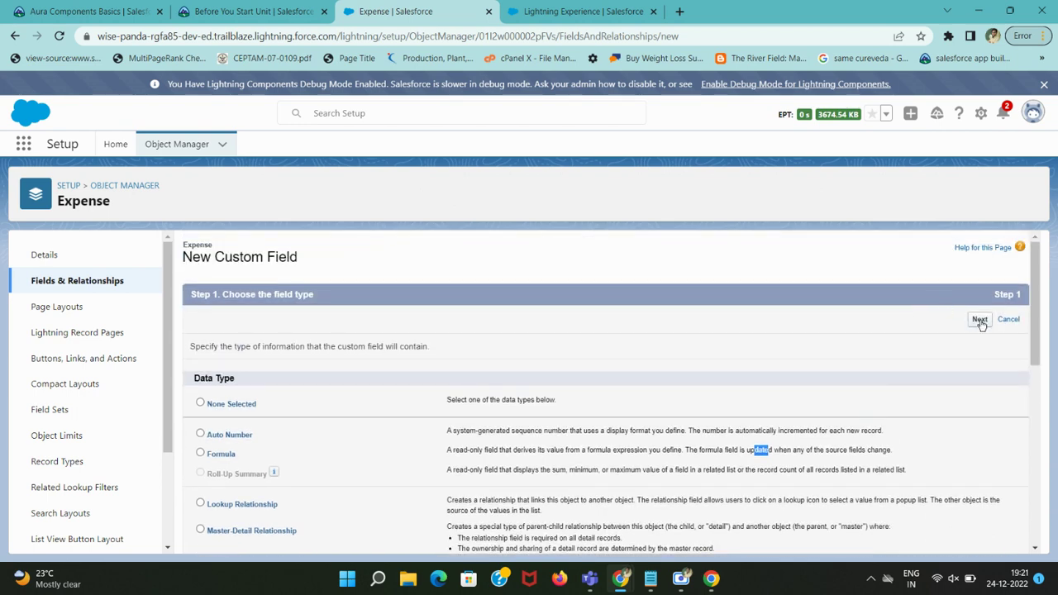
click(979, 320)
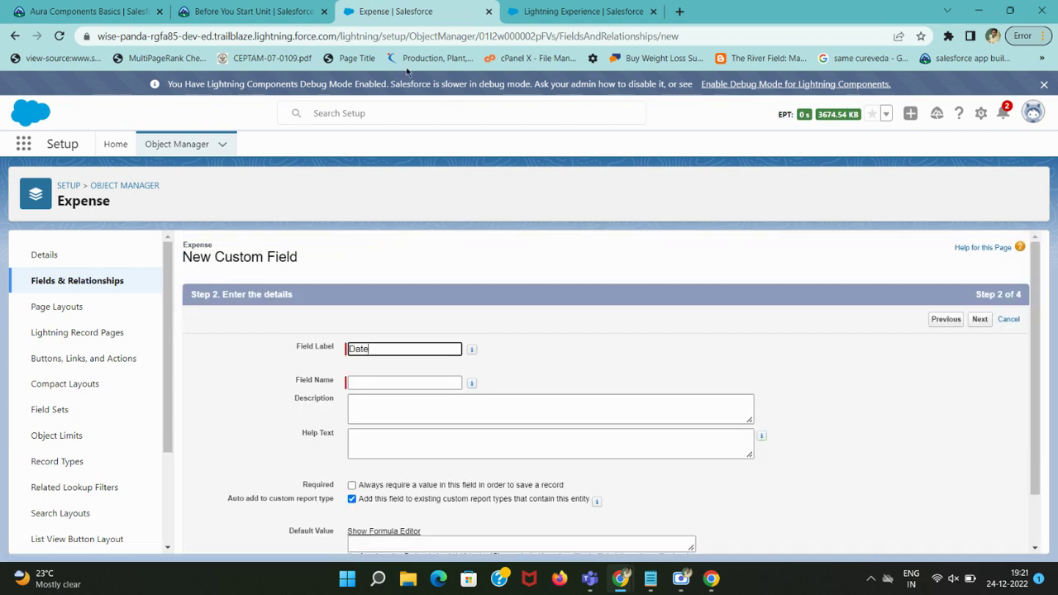
Check the Date field against the challenge, make it visible to all profiles and continue to its page layout assignment
click(242, 7)
scroll(322, 352, down, 1)
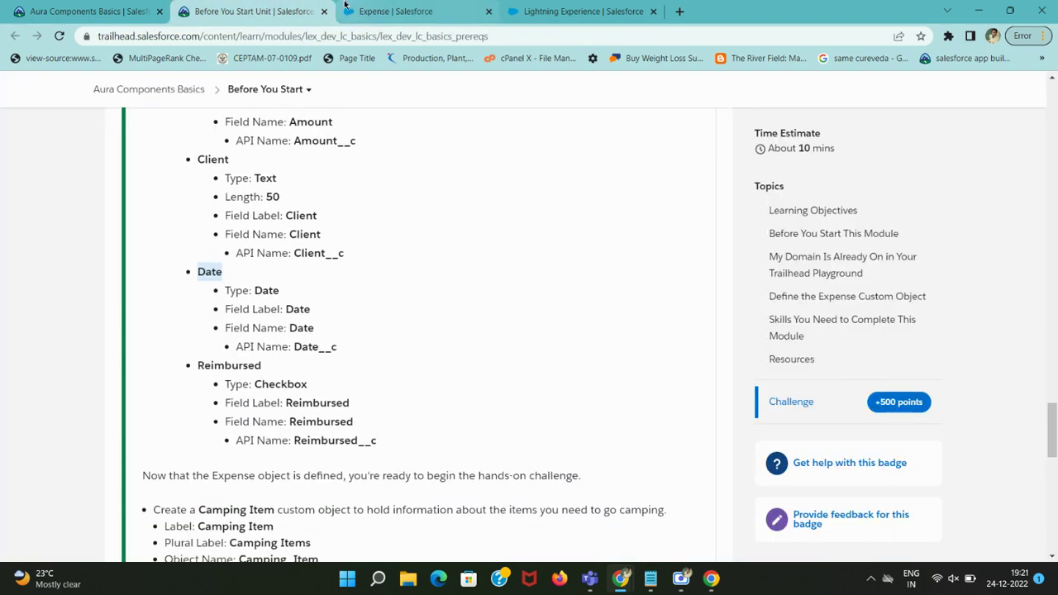
click(395, 11)
click(979, 539)
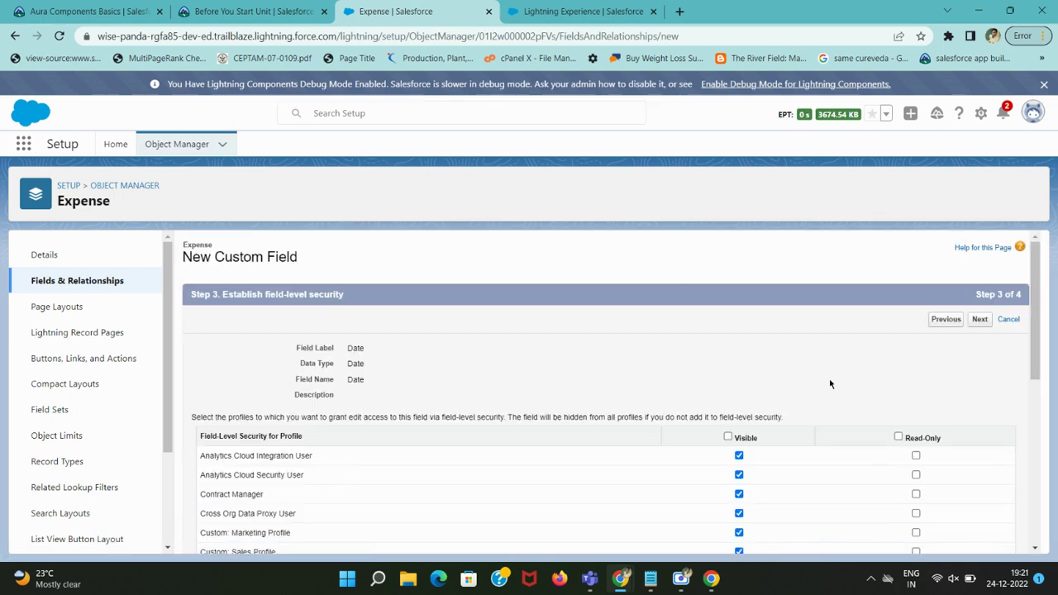
click(728, 436)
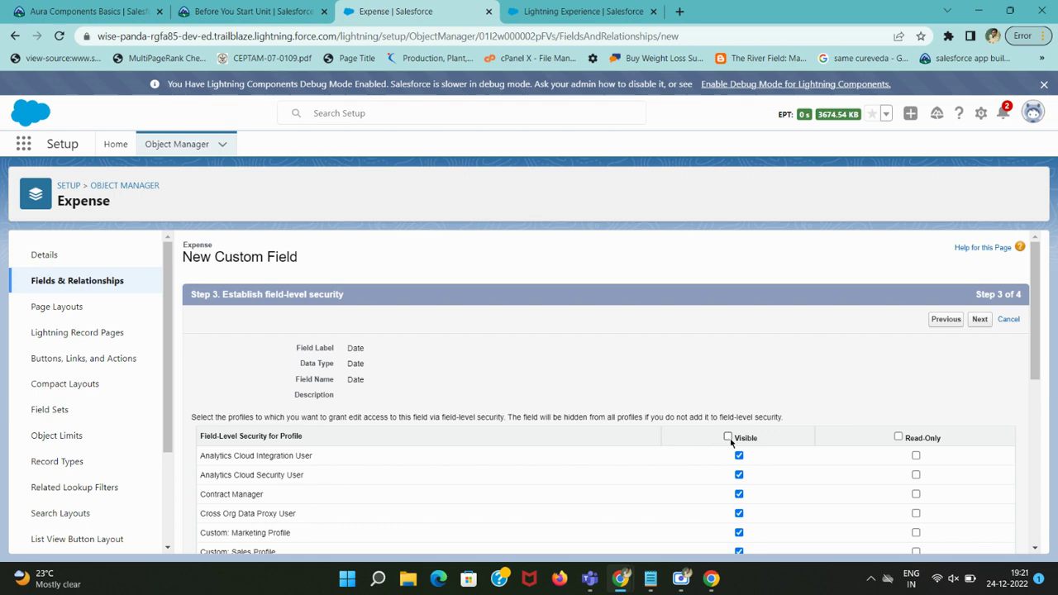
click(979, 320)
Copy the Reimbursed field name from the challenge and save the Date field on the Expense Layout, starting another new field
click(301, 18)
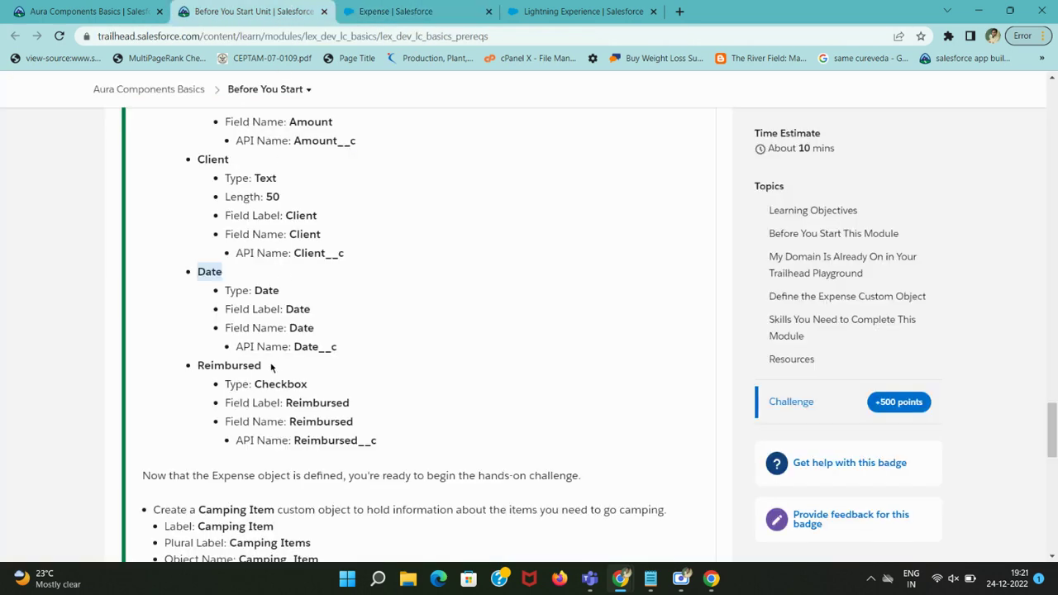
double_click(232, 363)
click(396, 10)
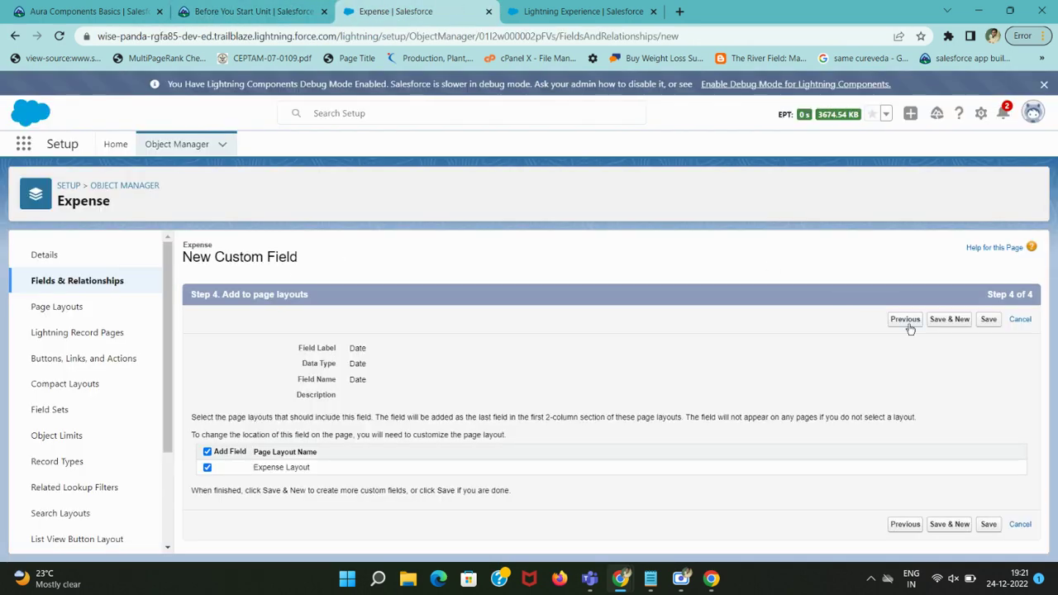
Review the challenge's Reimbursed specification and choose Checkbox as the new Expense field's data type
click(252, 12)
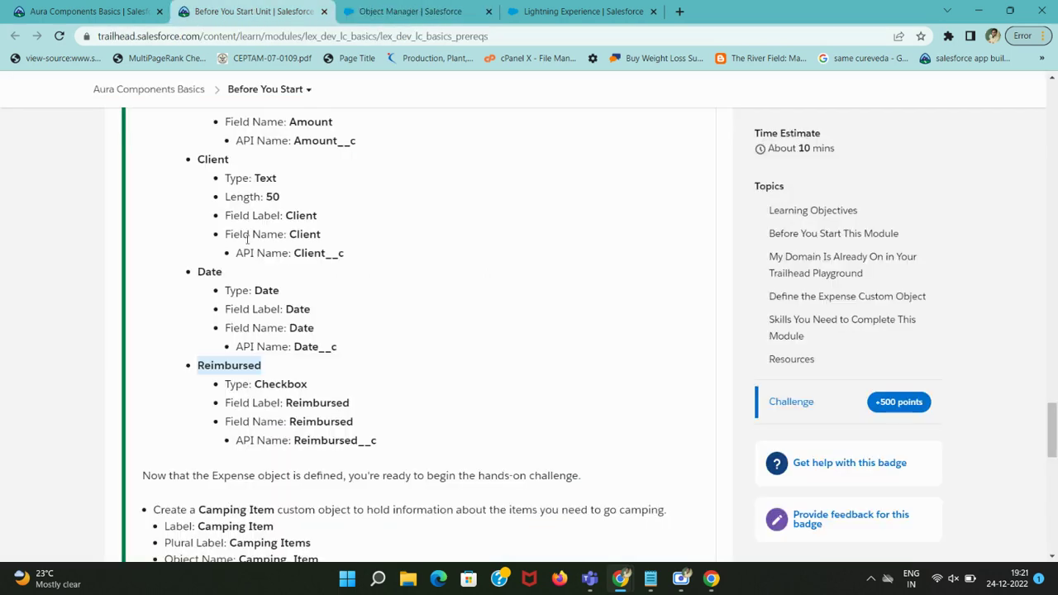
drag(259, 381, 401, 465)
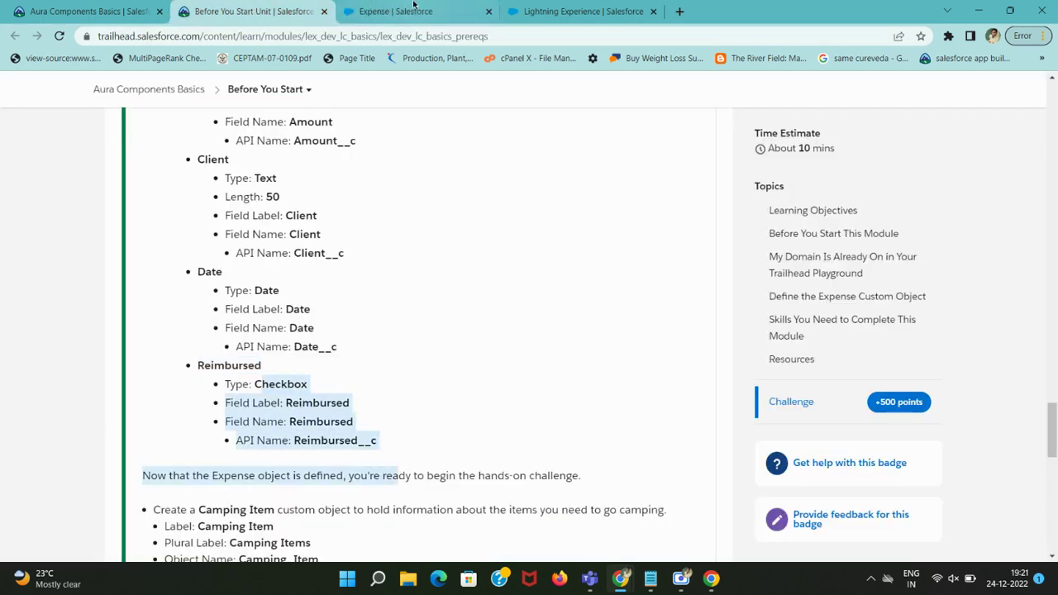
click(414, 9)
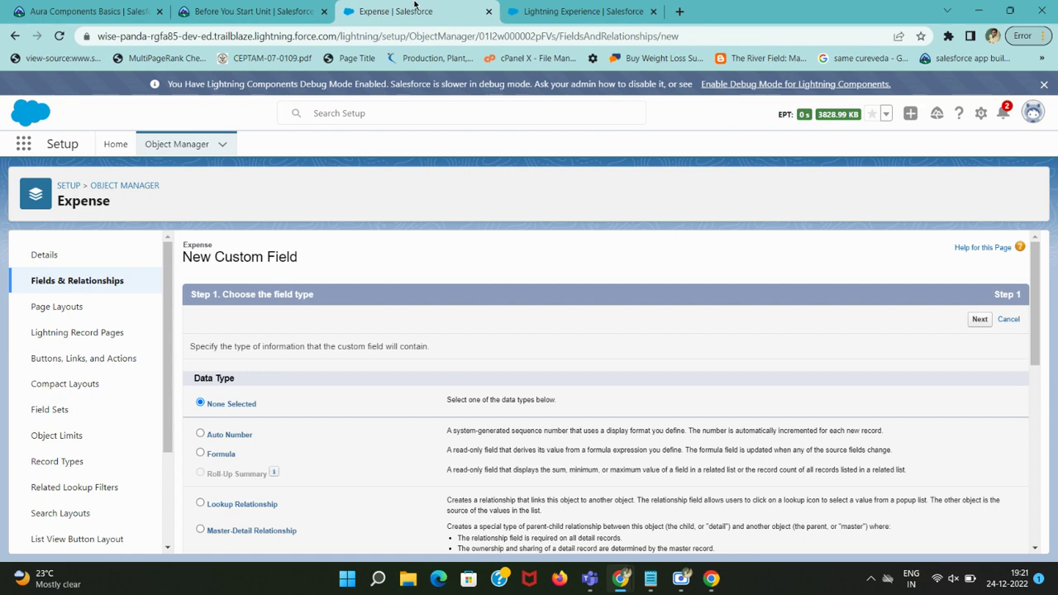
click(252, 11)
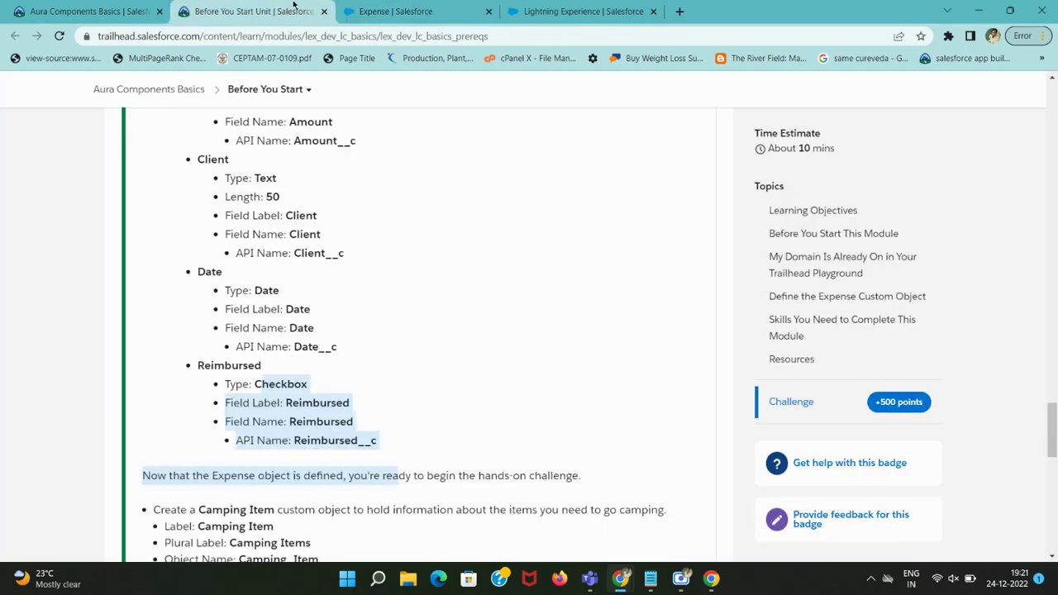
click(380, 8)
scroll(338, 325, down, 3)
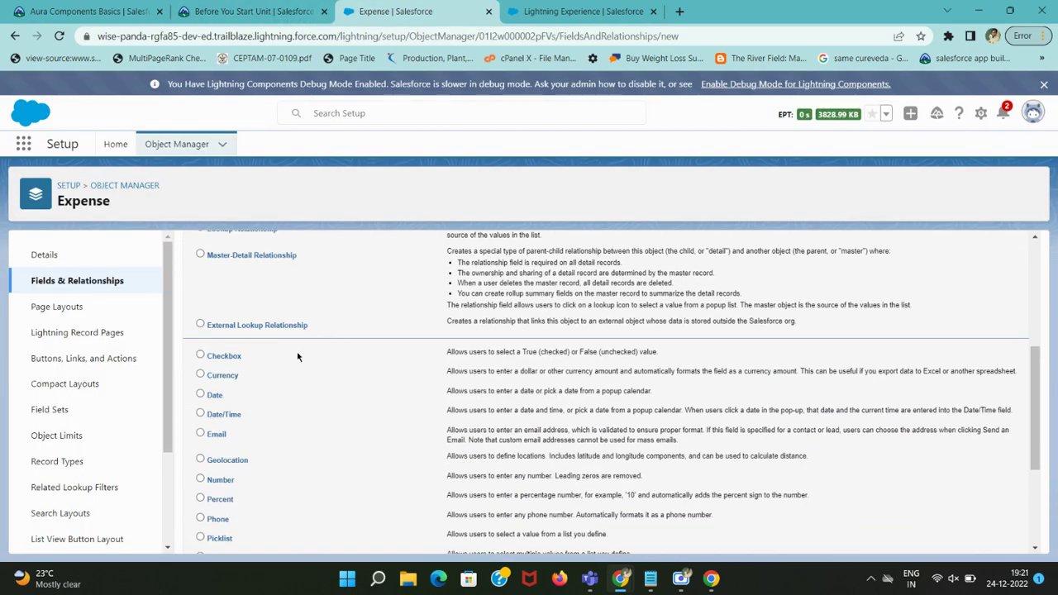
scroll(716, 370, up, 3)
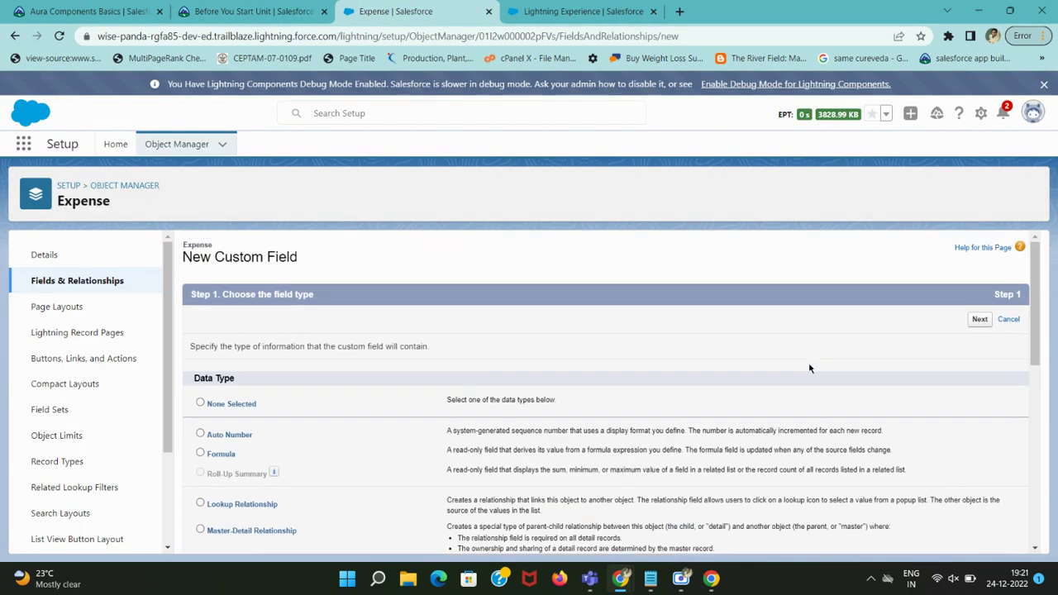
Label the new checkbox field Reimbursed and check its label and name against the challenge specification
click(980, 325)
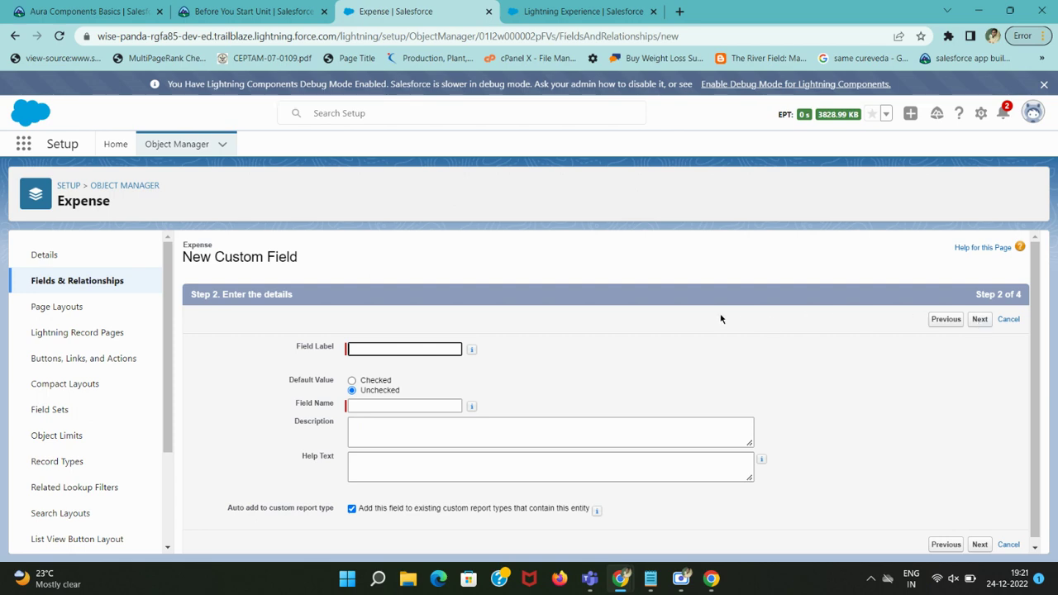
text(Reimbursed)
click(705, 342)
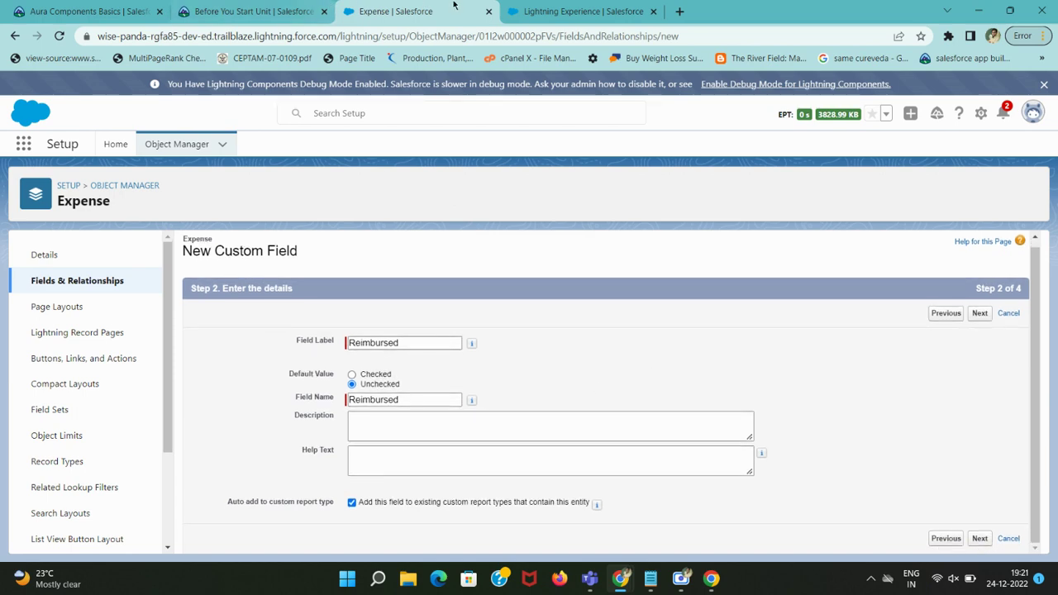
click(294, 7)
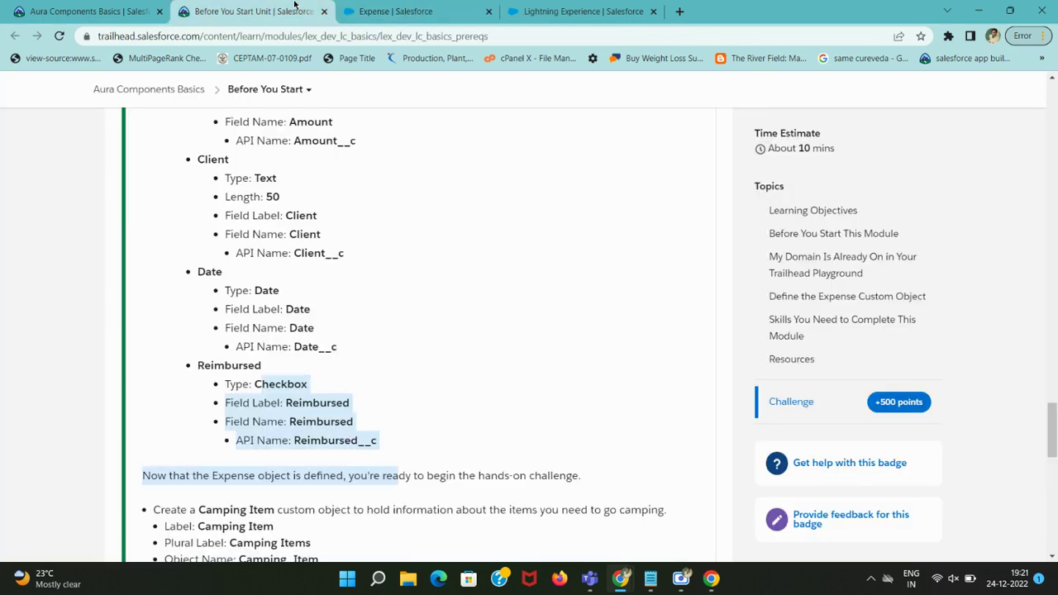
click(333, 398)
click(368, 9)
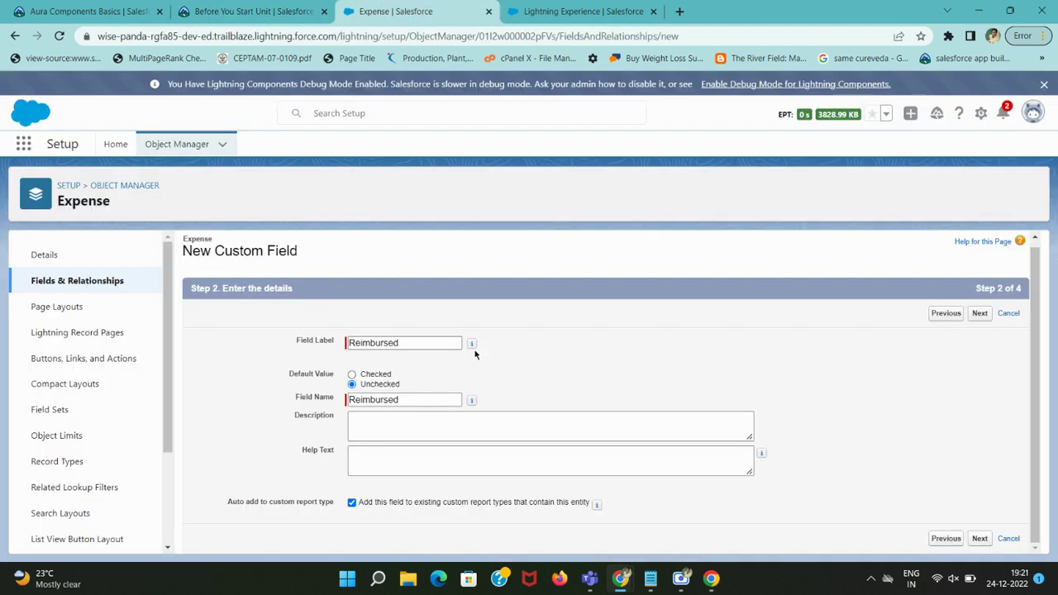
Make the Reimbursed field visible to all profiles and save it on the Expense Layout
click(980, 539)
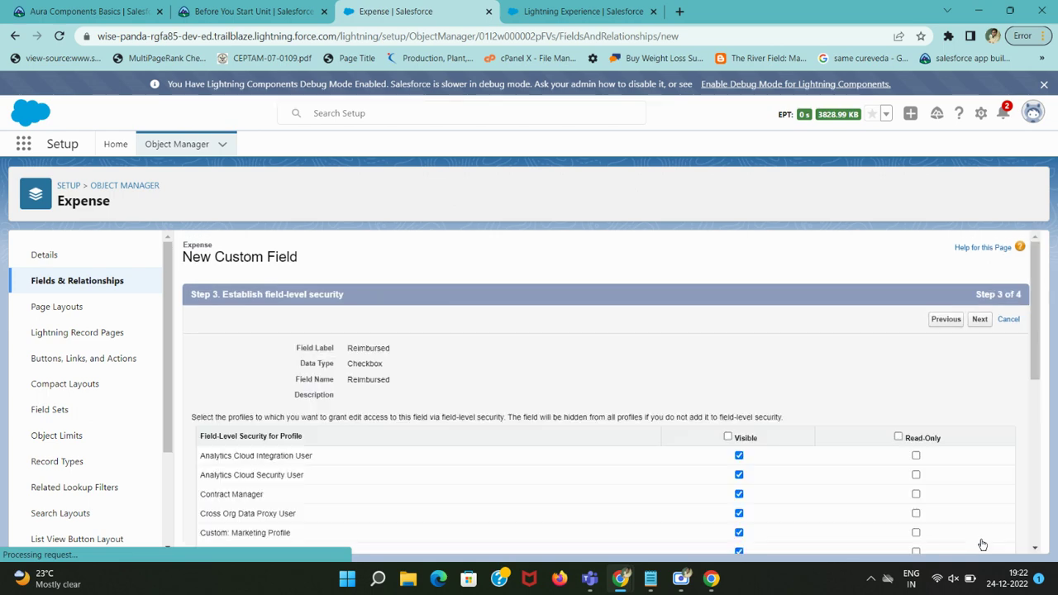
click(727, 436)
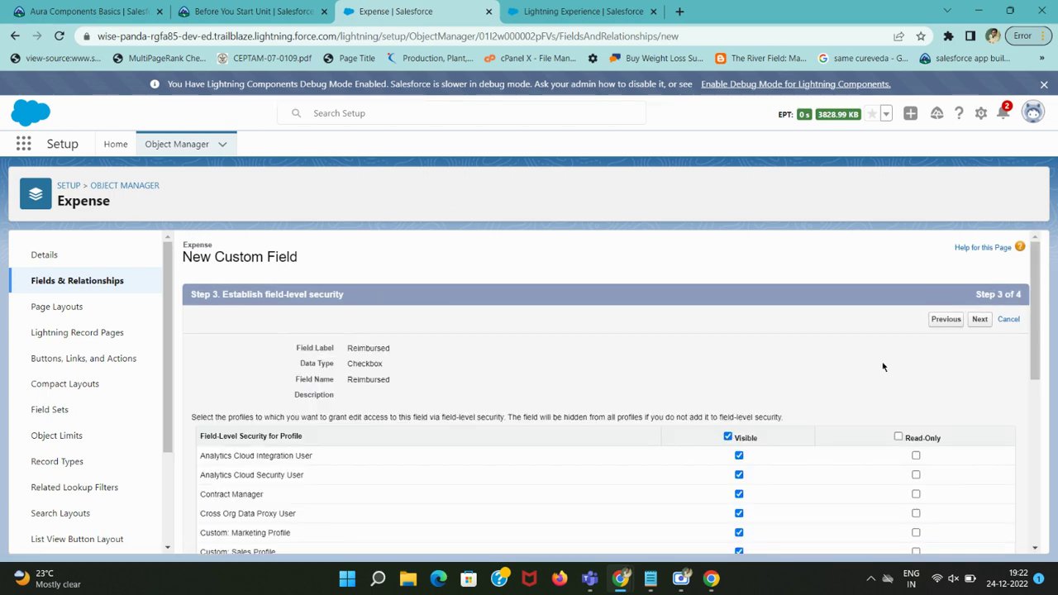
click(979, 321)
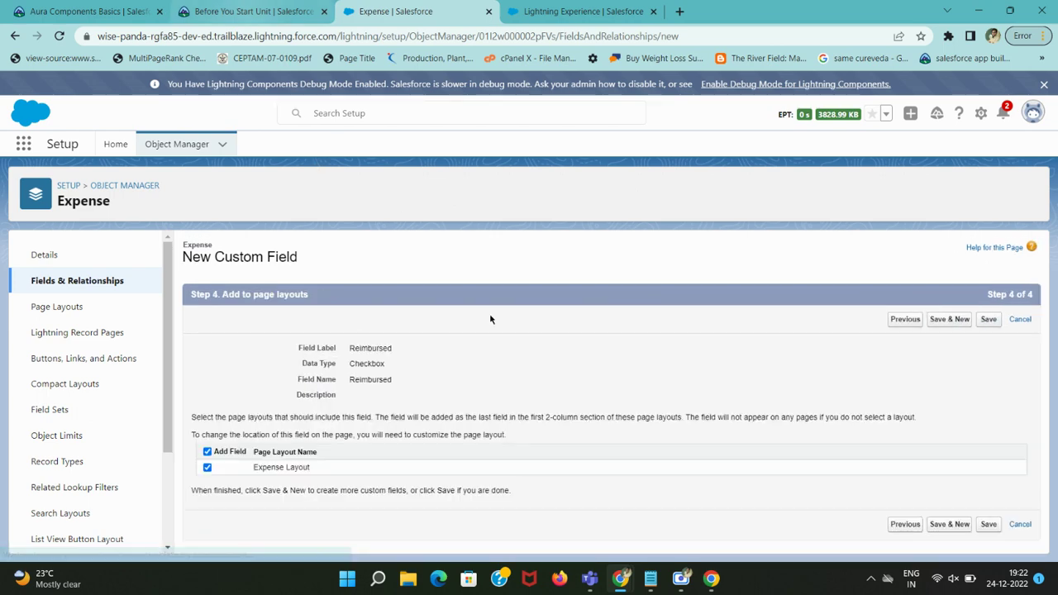
click(989, 321)
Review the challenge's Camping Item object specification and copy the label Camping Item
click(89, 11)
click(248, 11)
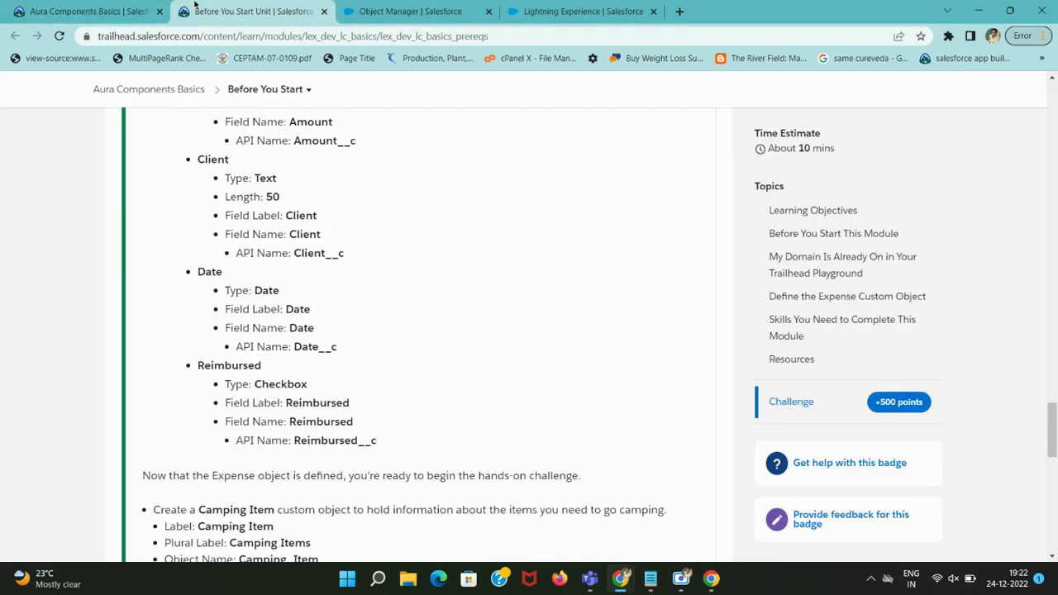
scroll(349, 417, down, 3)
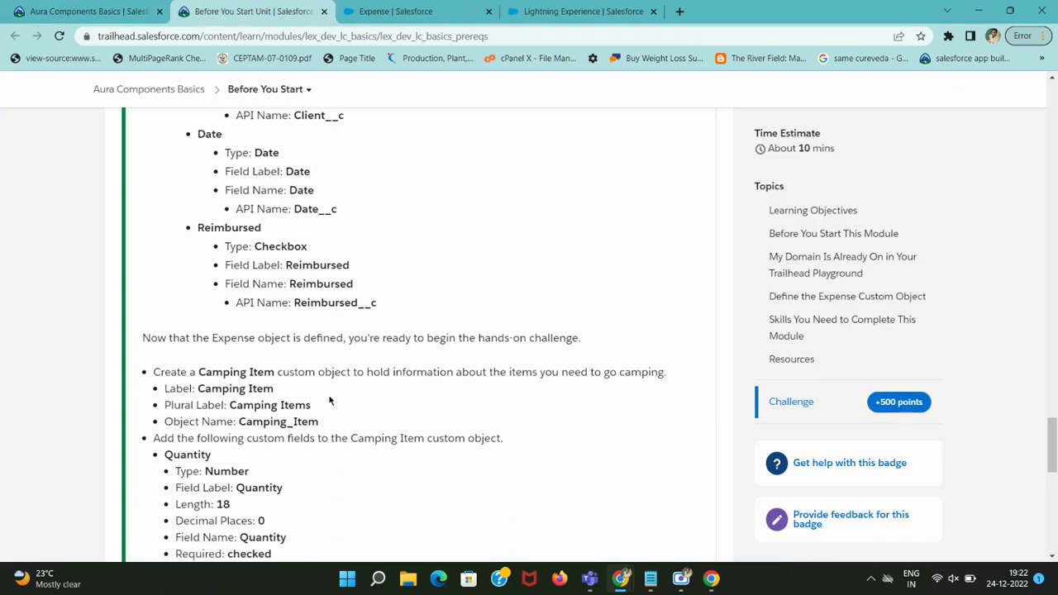
scroll(329, 400, down, 3)
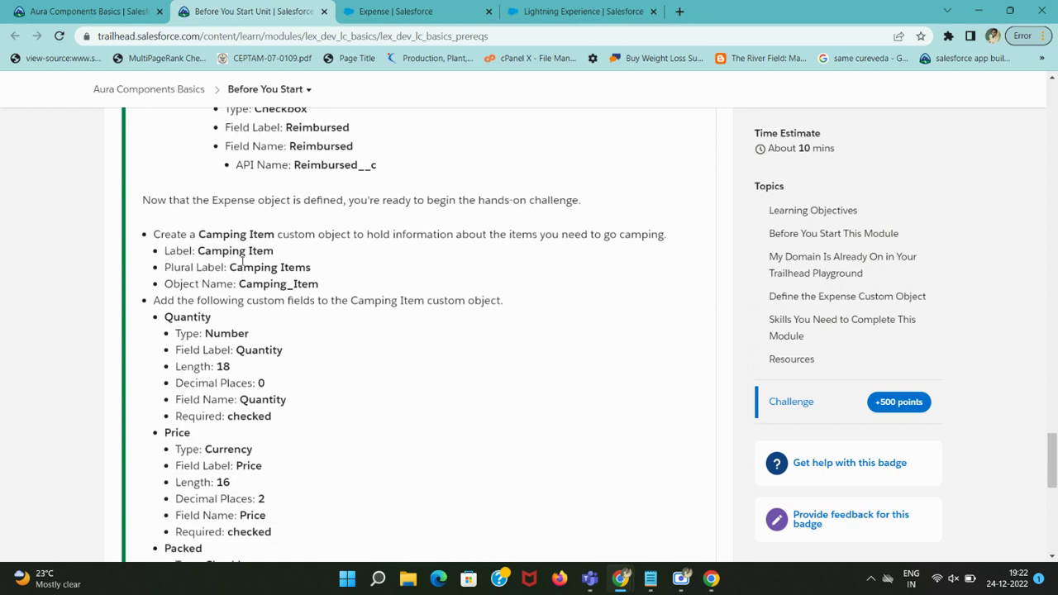
drag(200, 234, 587, 234)
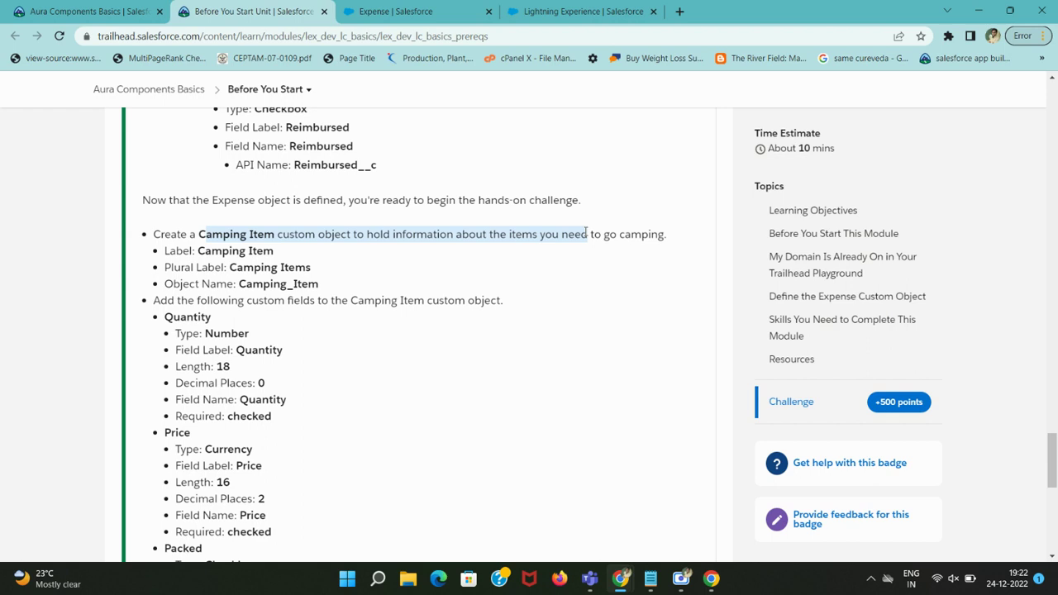
click(186, 248)
drag(199, 250, 276, 252)
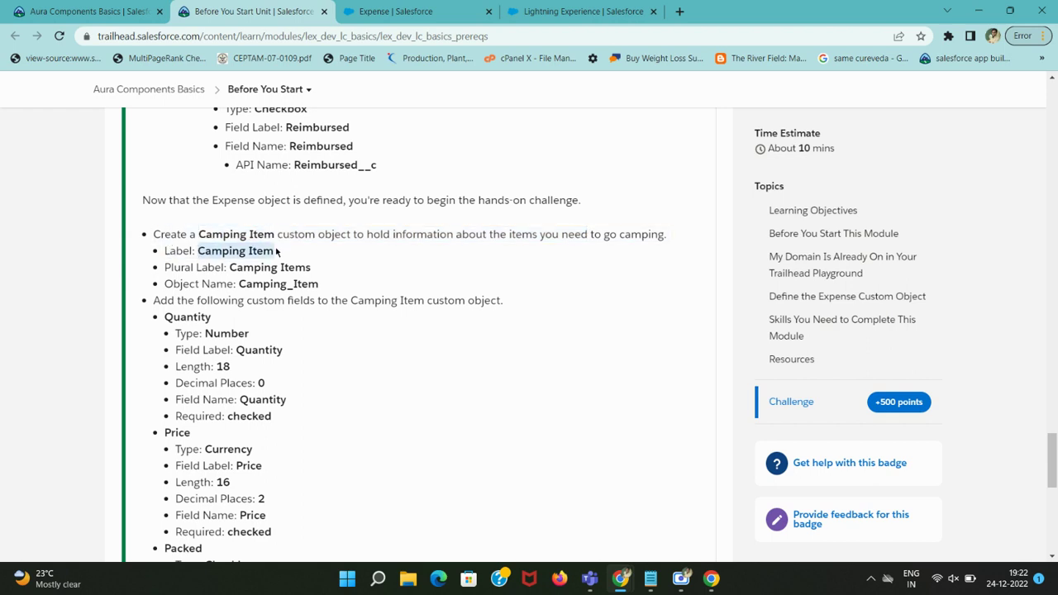
Start a new custom object from the Object Manager and label it Camping Item
click(397, 7)
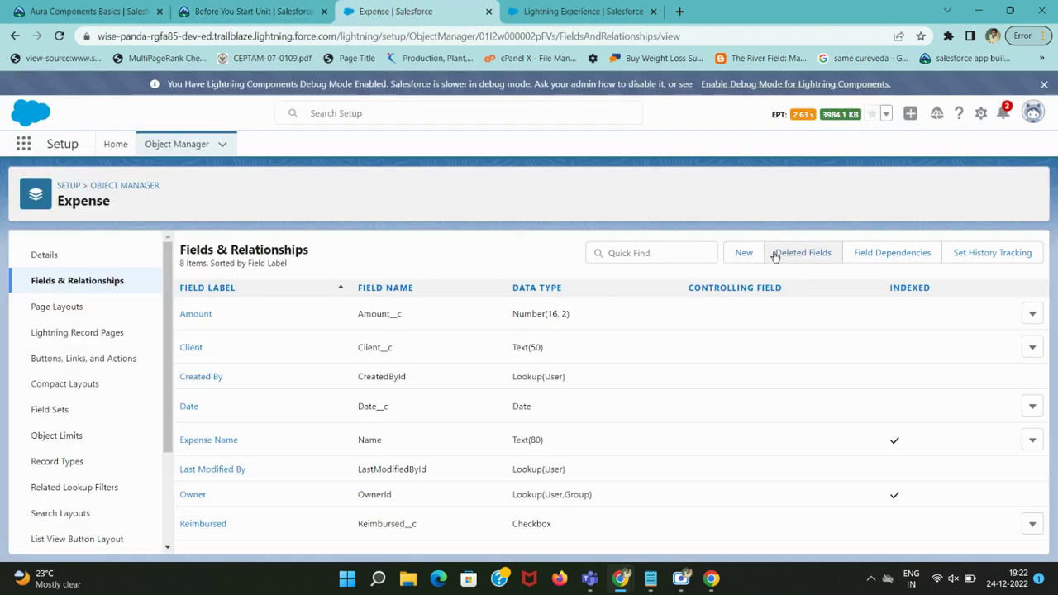
click(154, 147)
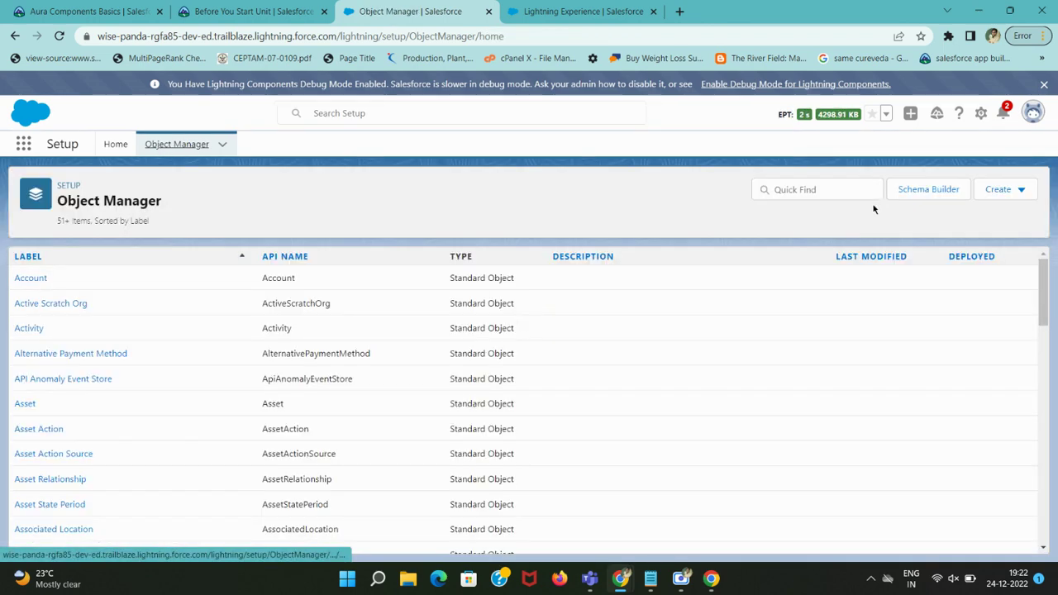
click(1013, 190)
click(935, 229)
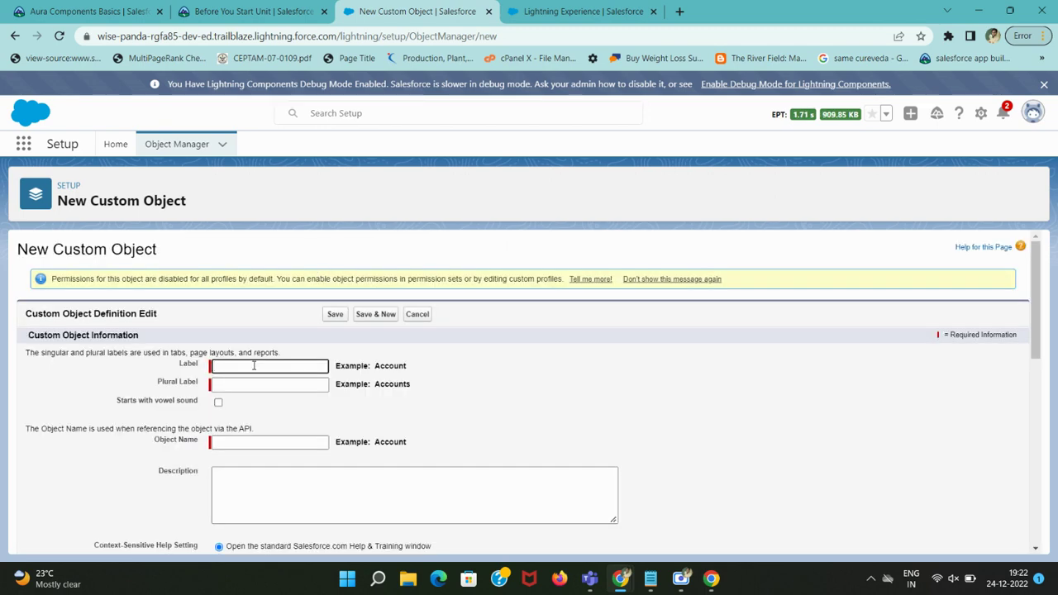
key(ctrl+v)
click(408, 364)
Copy the plural label Camping Items from the challenge into the new custom object's definition
click(217, 8)
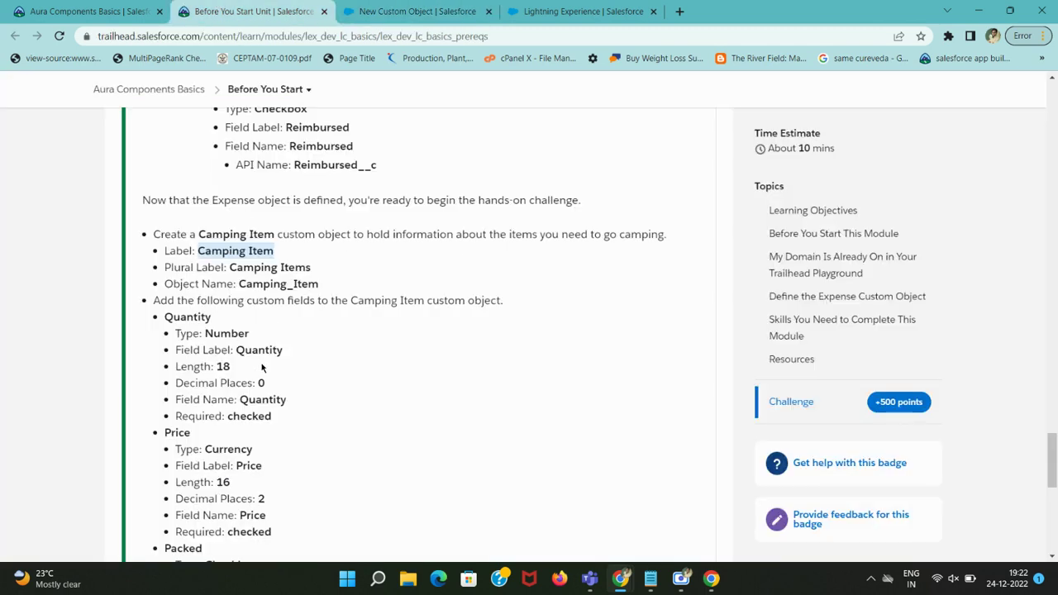
drag(230, 267, 342, 284)
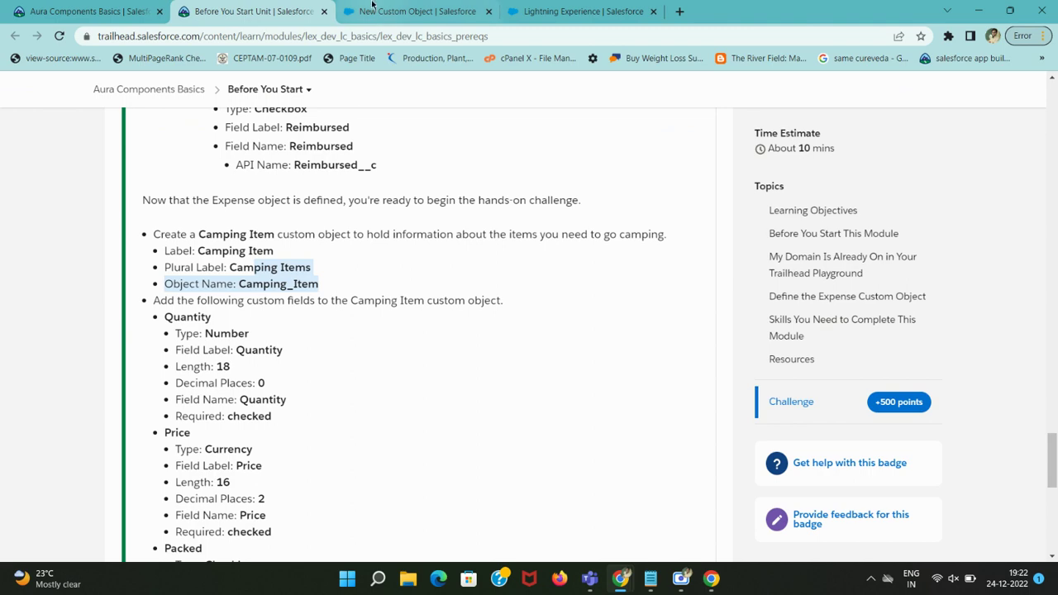
click(371, 8)
click(276, 387)
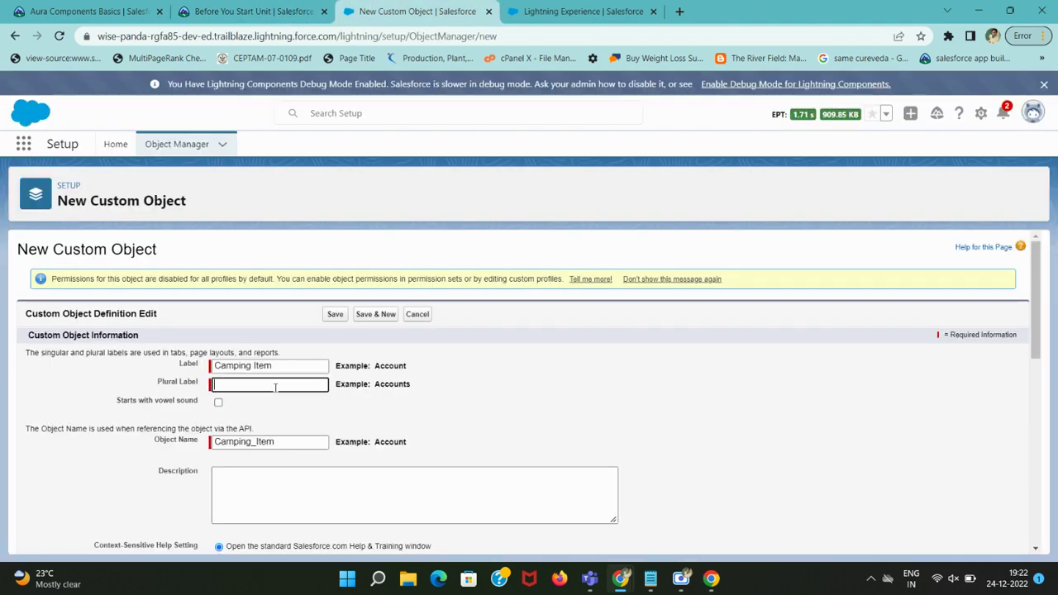
click(257, 10)
click(247, 279)
drag(231, 266, 313, 268)
key(ctrl+c)
click(388, 11)
key(ctrl+v)
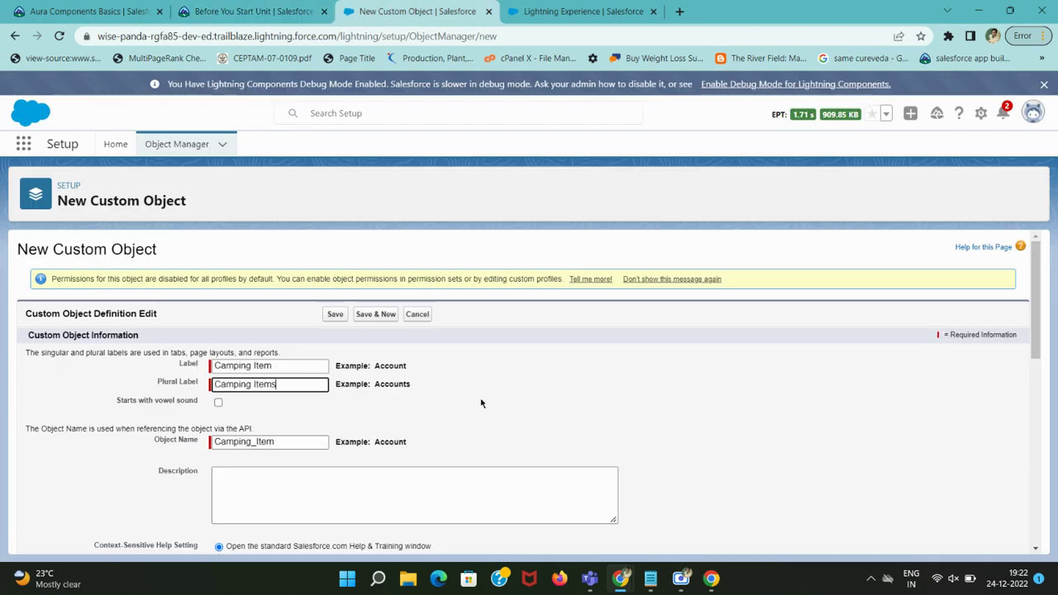
Allow reports, activities, field history tracking and Chatter groups for the Camping Item object
scroll(403, 369, down, 3)
scroll(403, 369, down, 2)
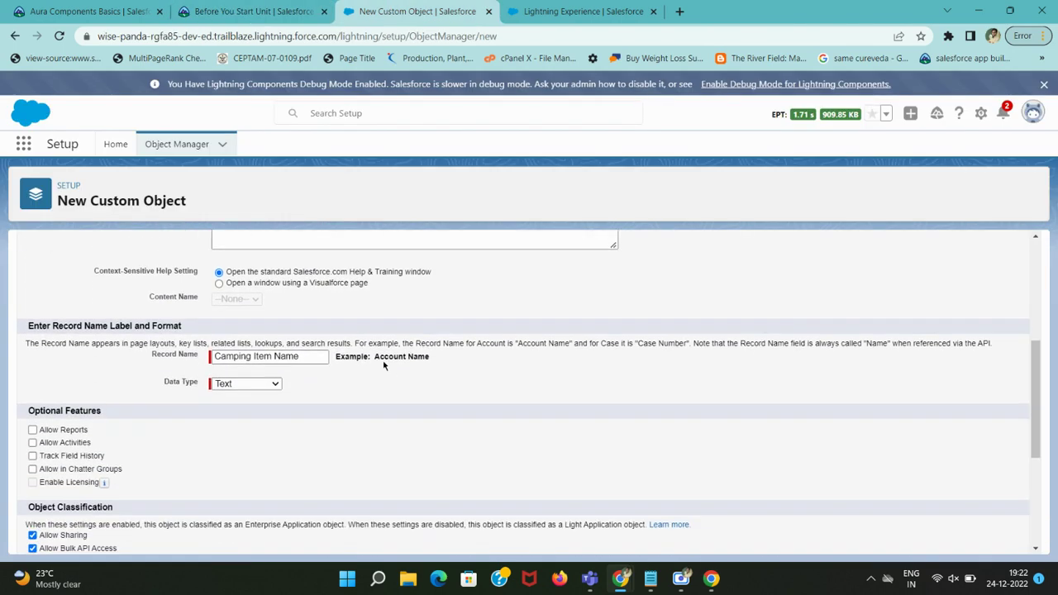
click(61, 362)
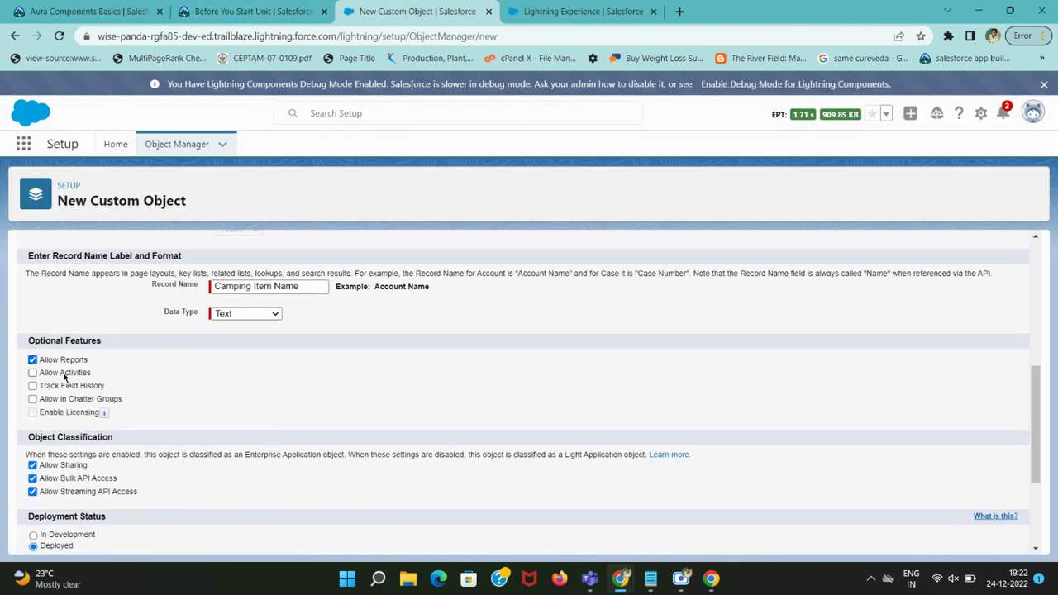
click(63, 373)
click(70, 400)
click(71, 386)
Enable search, the Notes and Attachments related list and the New Custom Tab Wizard, and save the Camping Item object
scroll(63, 430, down, 2)
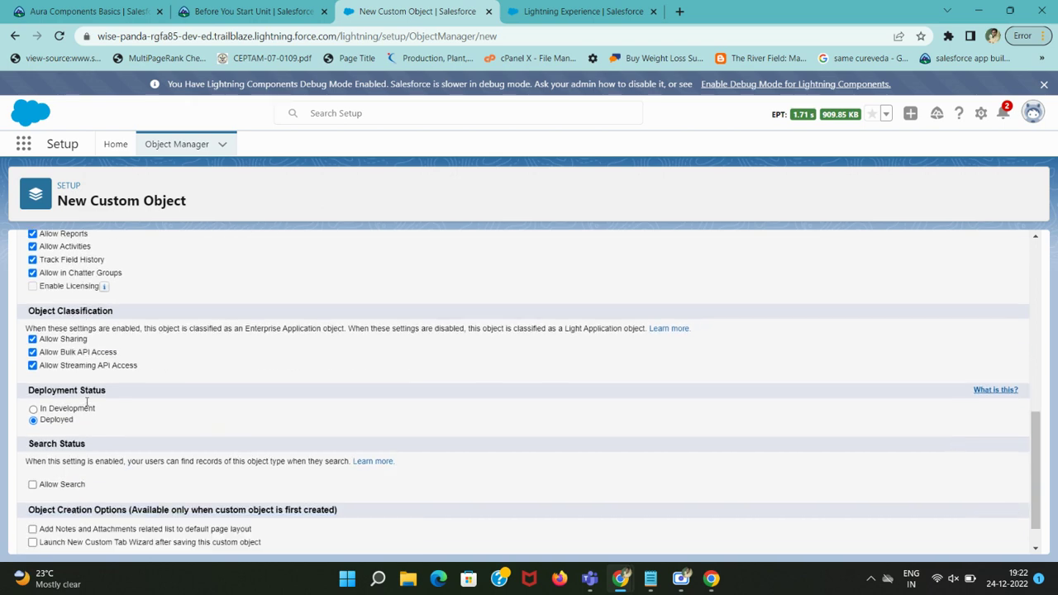
click(63, 447)
click(64, 491)
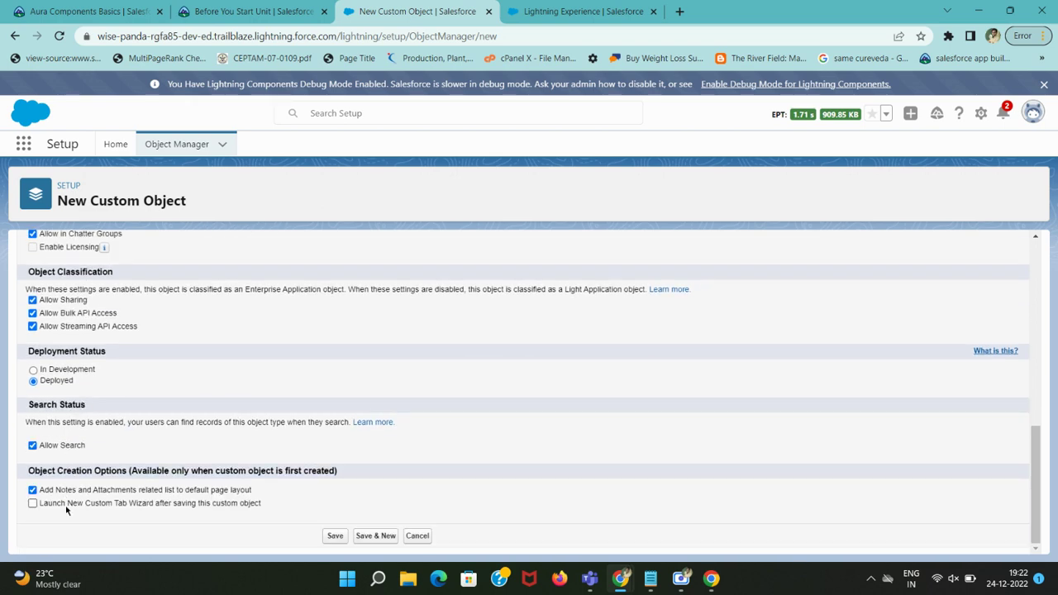
click(74, 506)
click(281, 10)
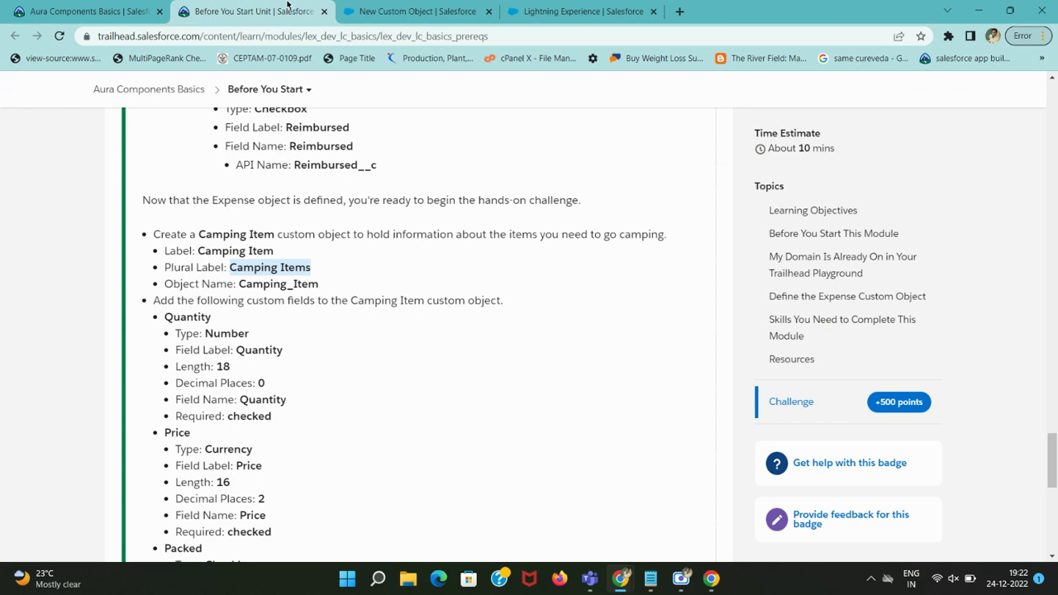
click(397, 10)
click(335, 536)
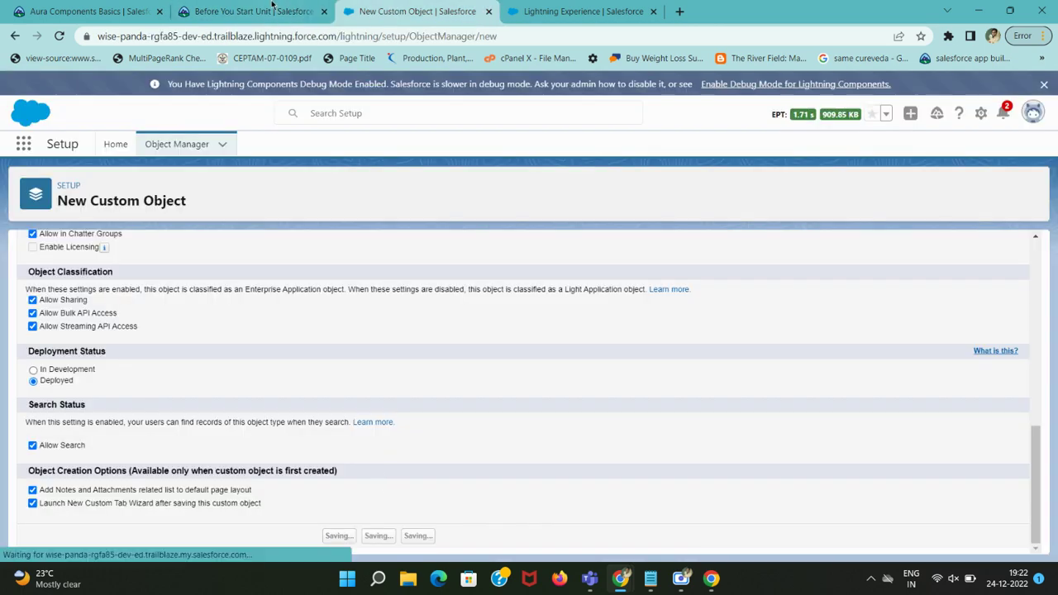
Copy the Quantity field name from the challenge's Camping Item field list
click(248, 11)
drag(167, 317, 234, 341)
double_click(188, 317)
key(ctrl+c)
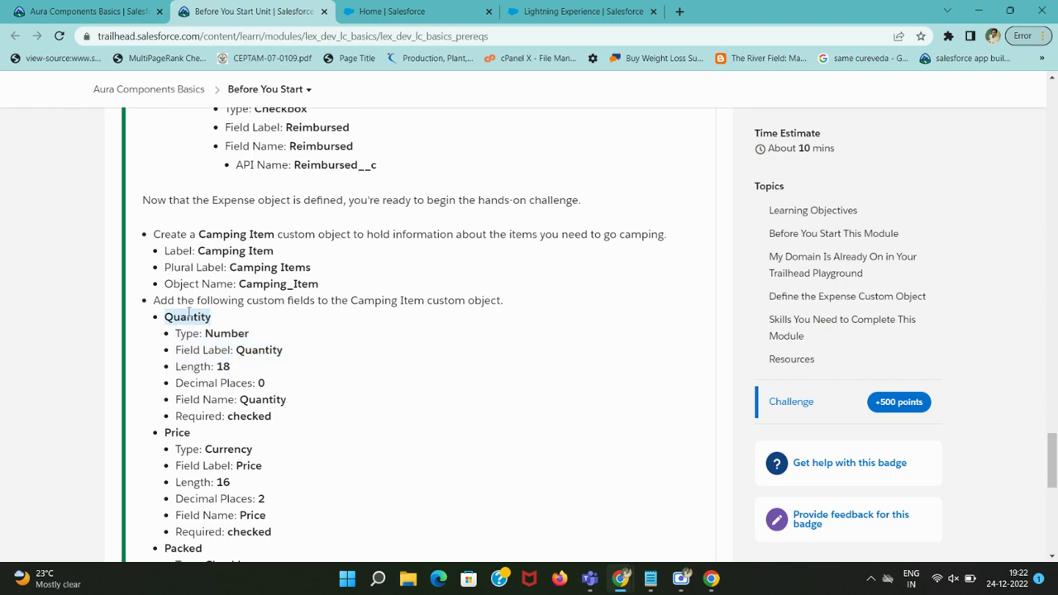
Give the Camping Item tab the Computer style and continue to its profile visibility settings
click(393, 11)
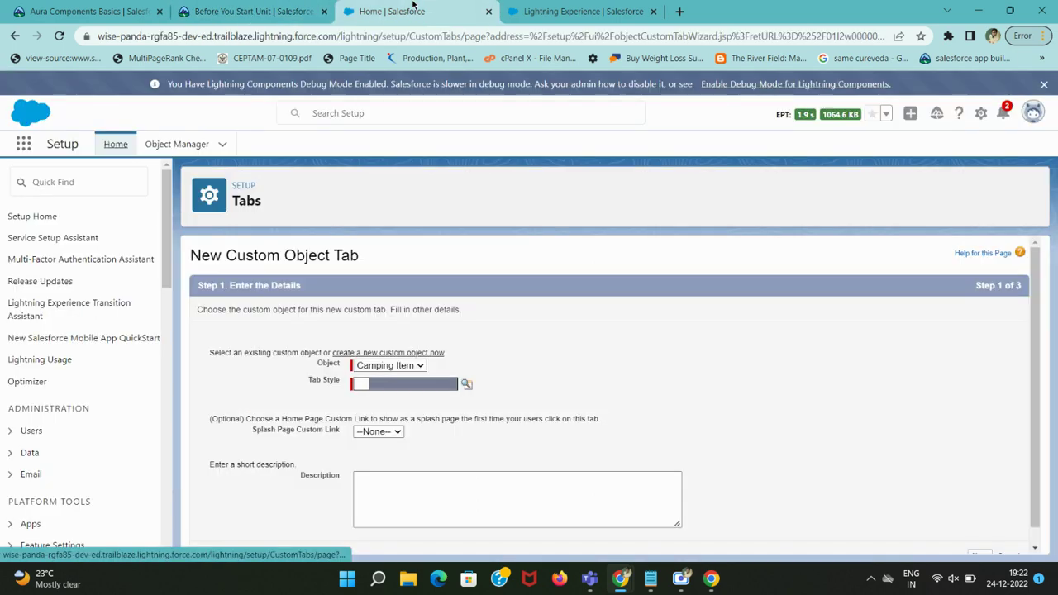
click(466, 383)
click(293, 372)
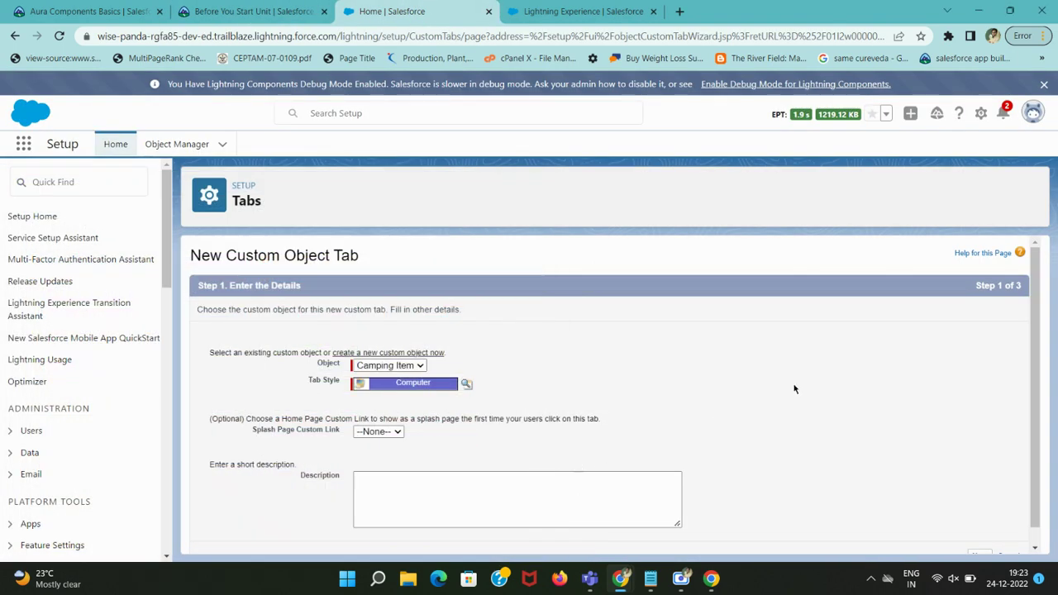
scroll(923, 507, down, 1)
click(979, 538)
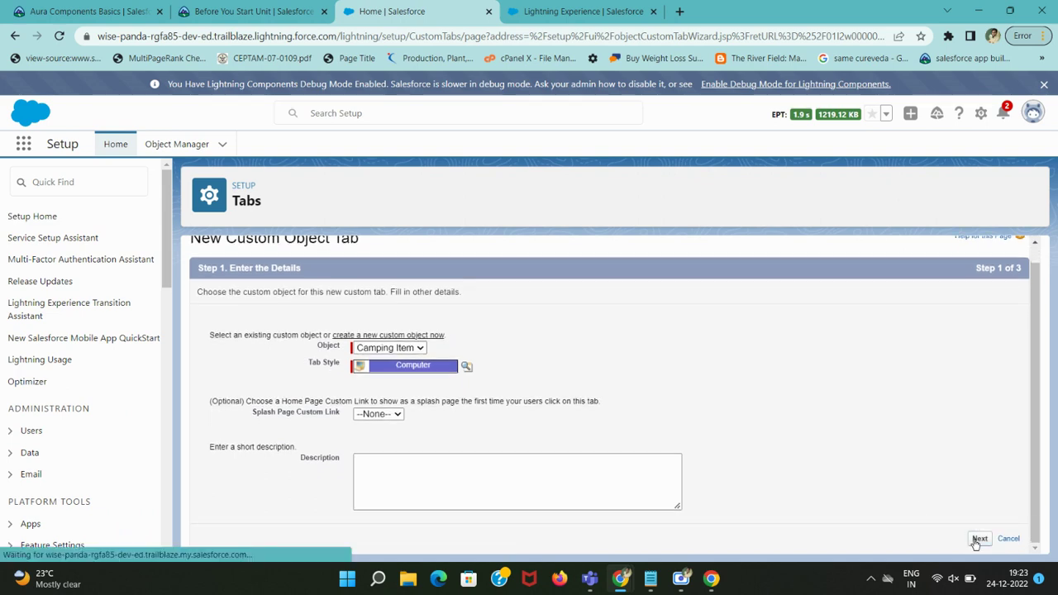
Keep the tab's default profile visibility and its inclusion in all custom apps, and save the Camping Item tab
scroll(910, 439, down, 10)
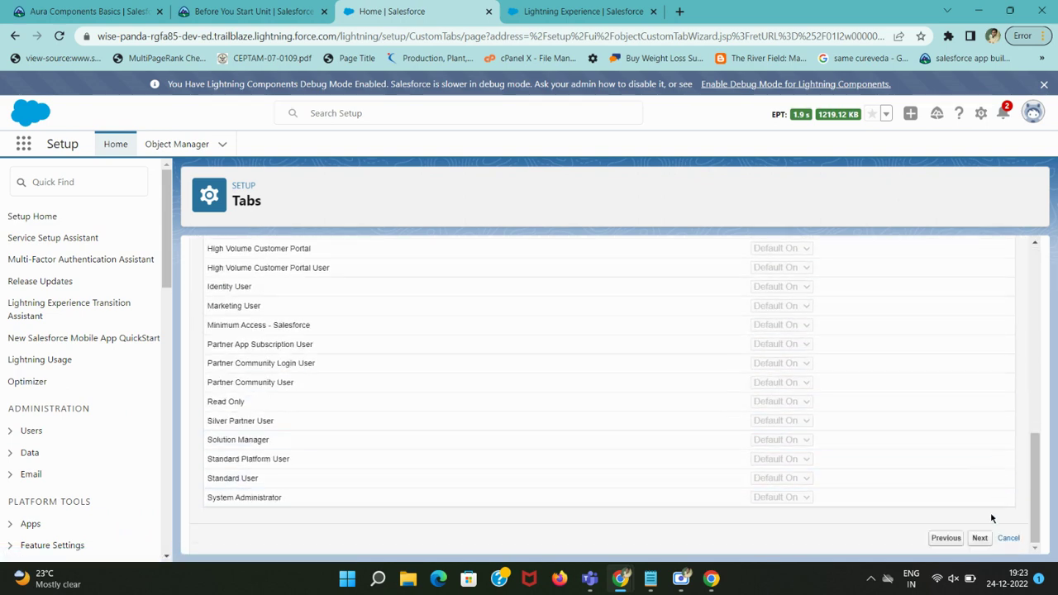
click(979, 538)
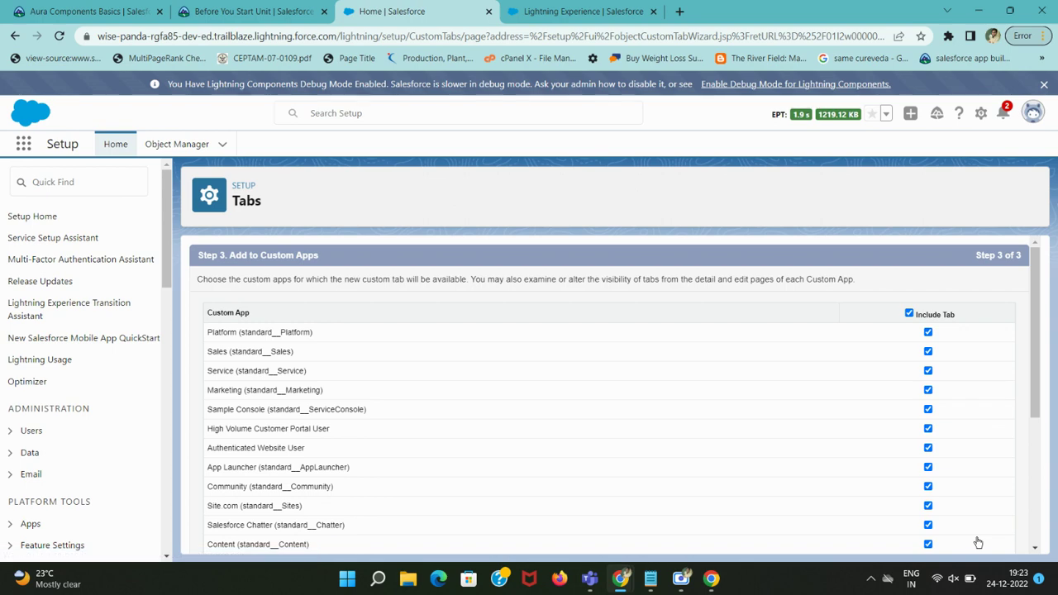
scroll(978, 543, down, 5)
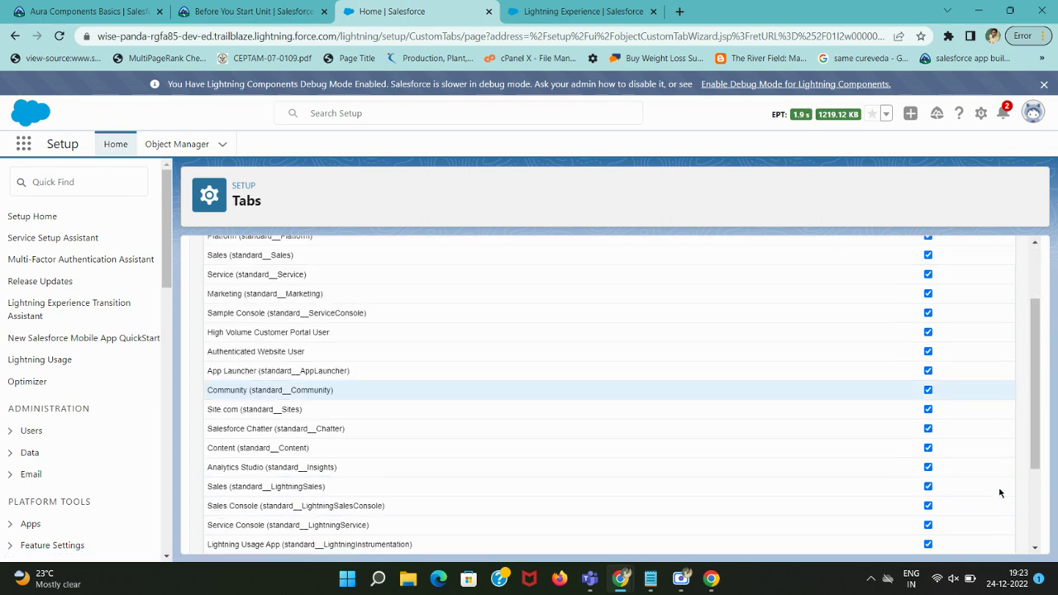
click(977, 543)
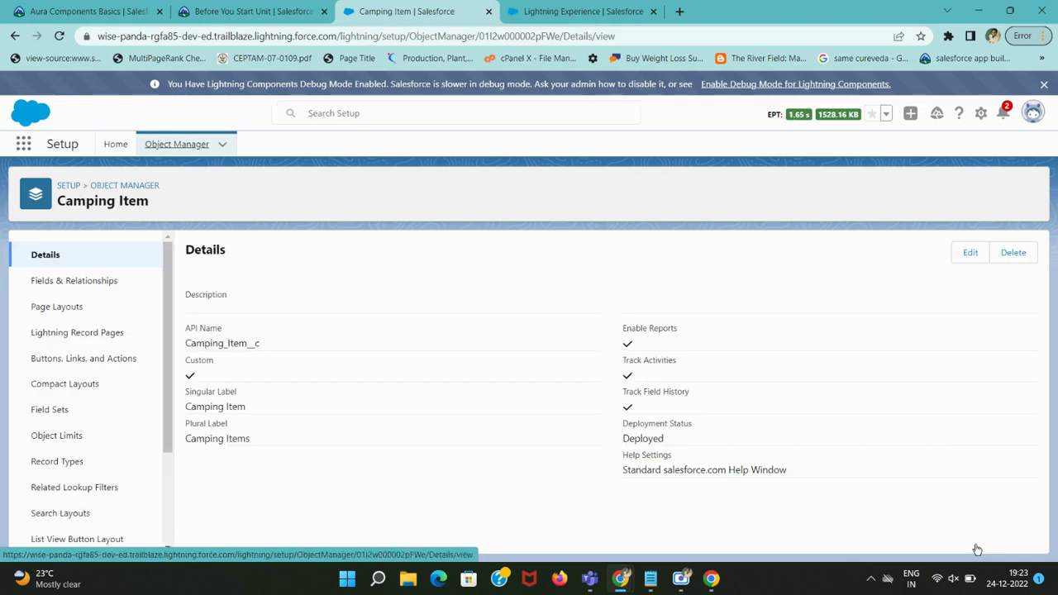
Start a new custom field on the Camping Item object, choose the Number data type and continue to its details
click(219, 9)
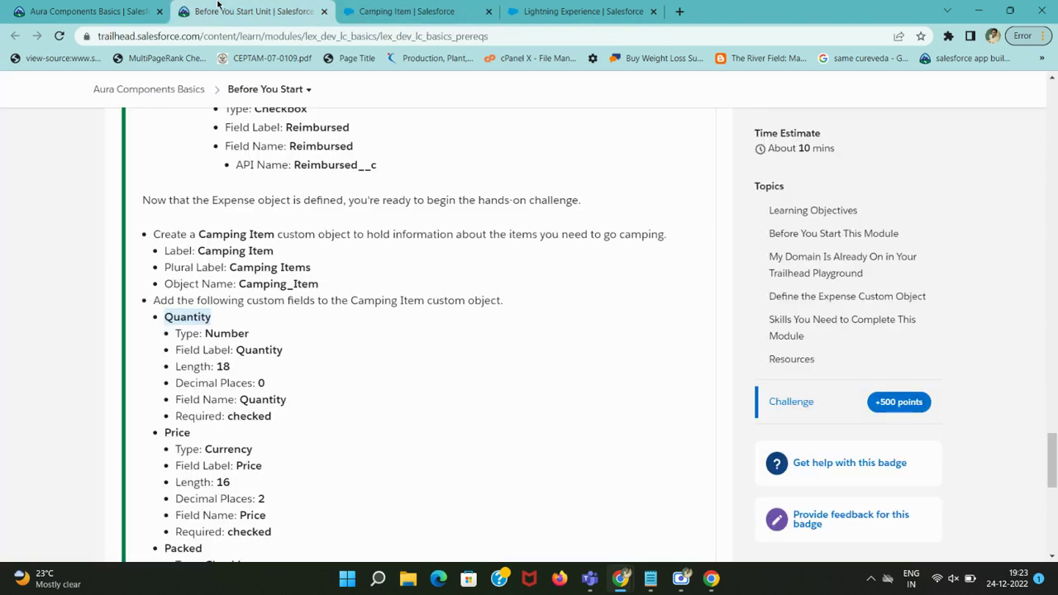
click(434, 10)
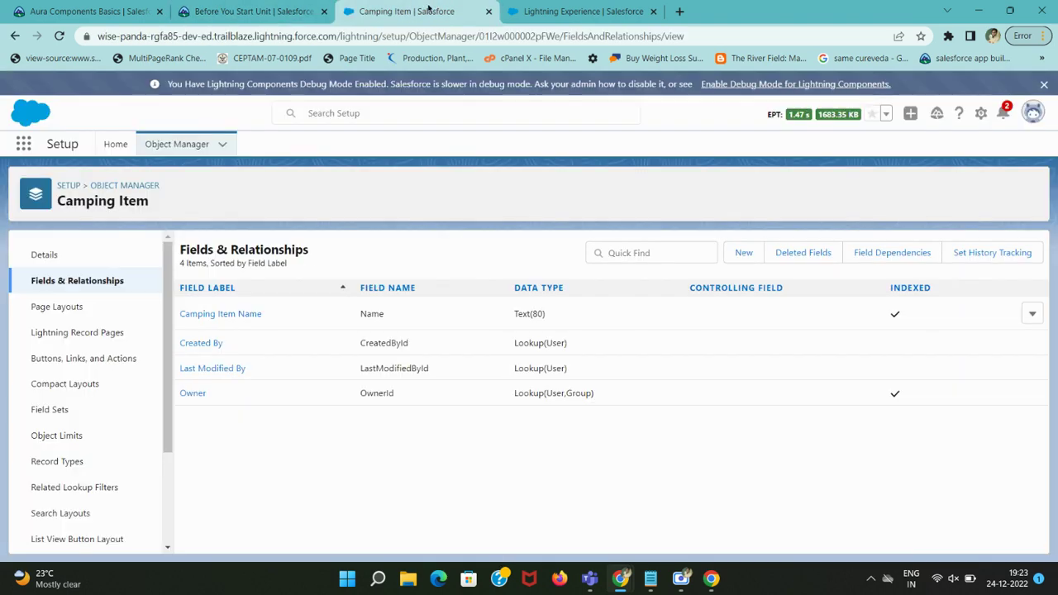
click(744, 252)
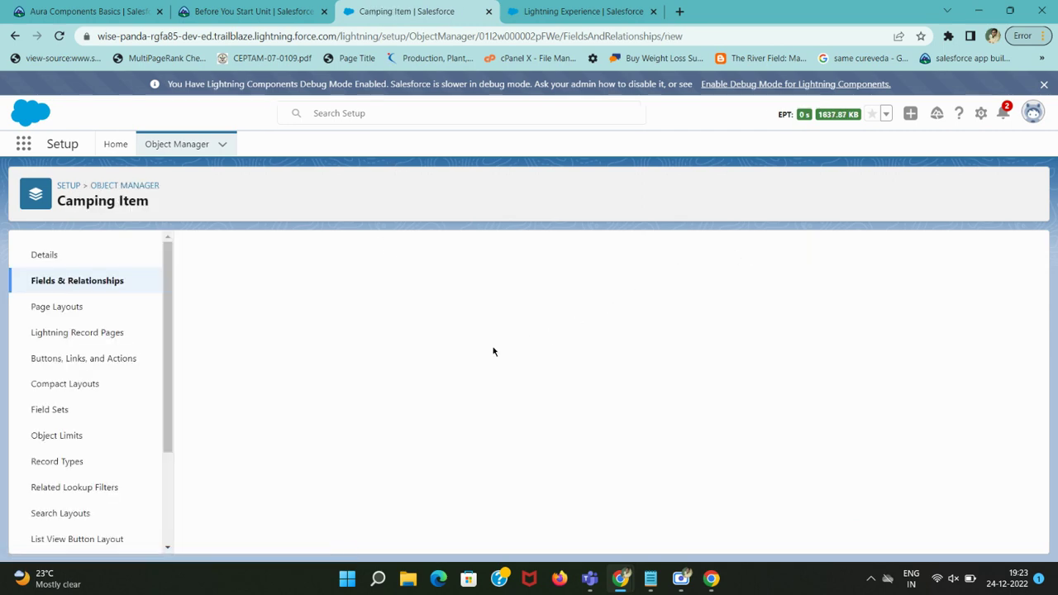
click(337, 35)
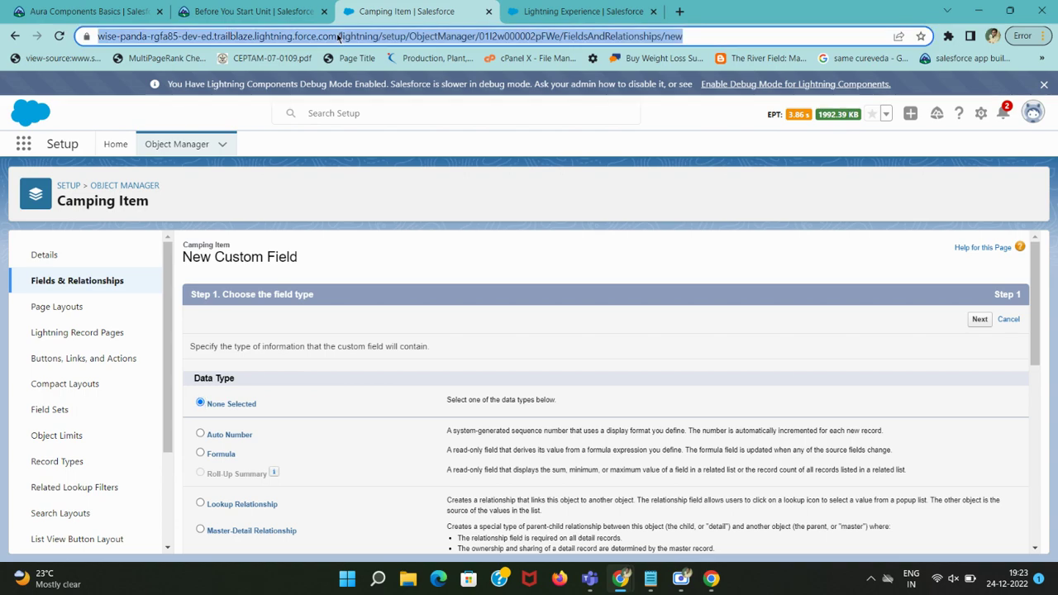
click(245, 8)
click(371, 5)
scroll(276, 436, down, 5)
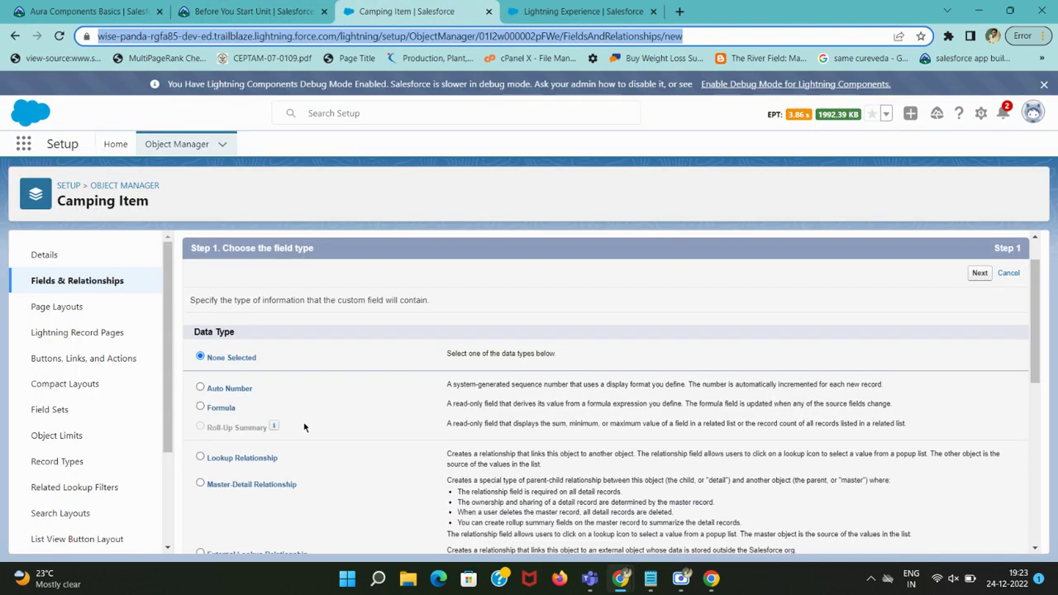
scroll(220, 484, down, 2)
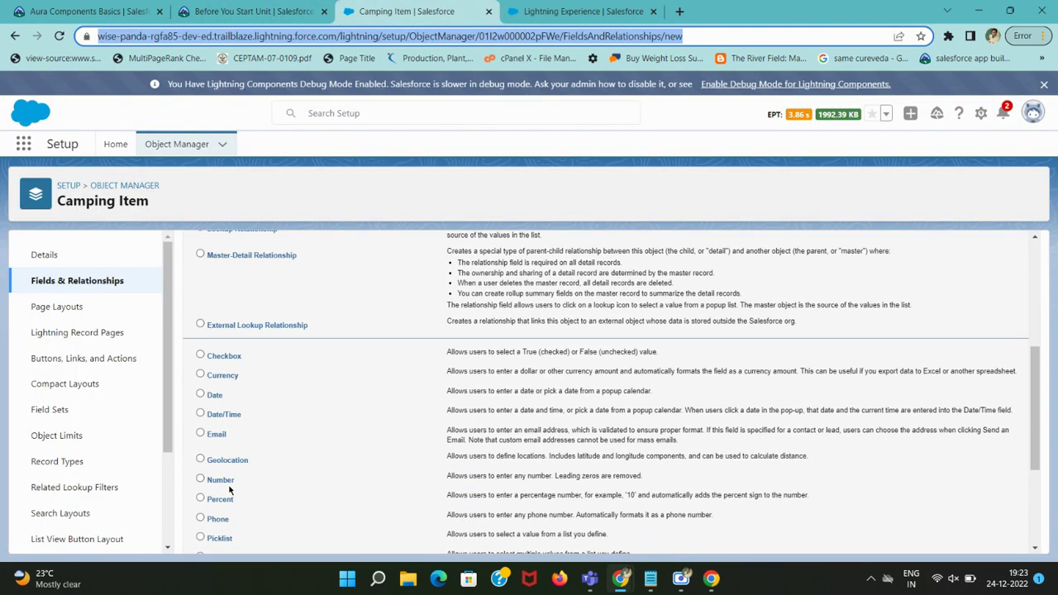
click(230, 486)
scroll(769, 423, up, 7)
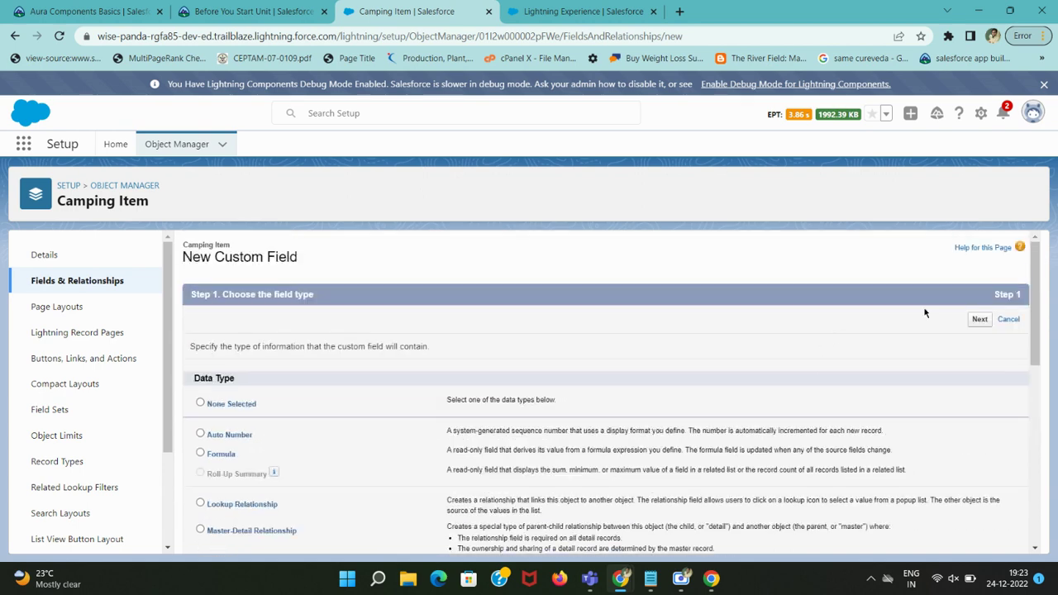
click(988, 321)
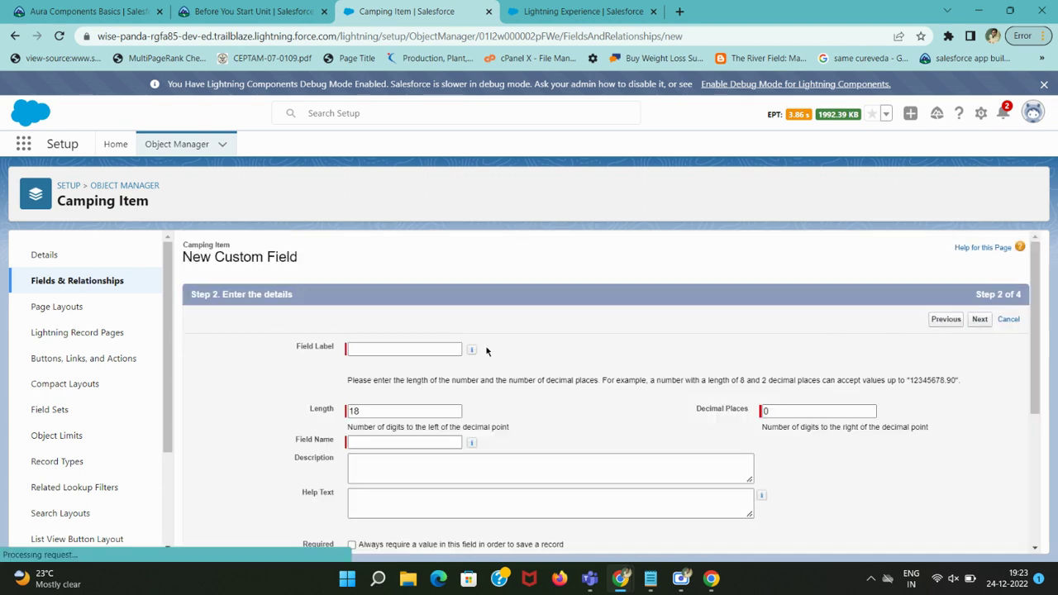
Label the number field Quantity and compare its details with the challenge's Quantity requirements
click(405, 349)
key(ctrl+v)
click(567, 351)
click(206, 7)
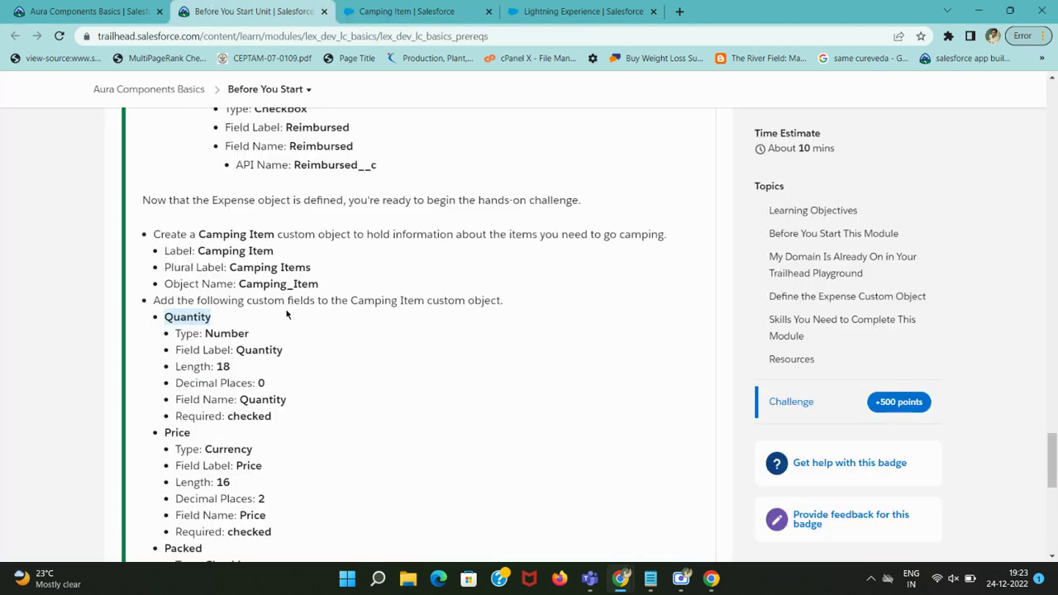
scroll(286, 331, up, 1)
scroll(285, 331, down, 2)
click(405, 11)
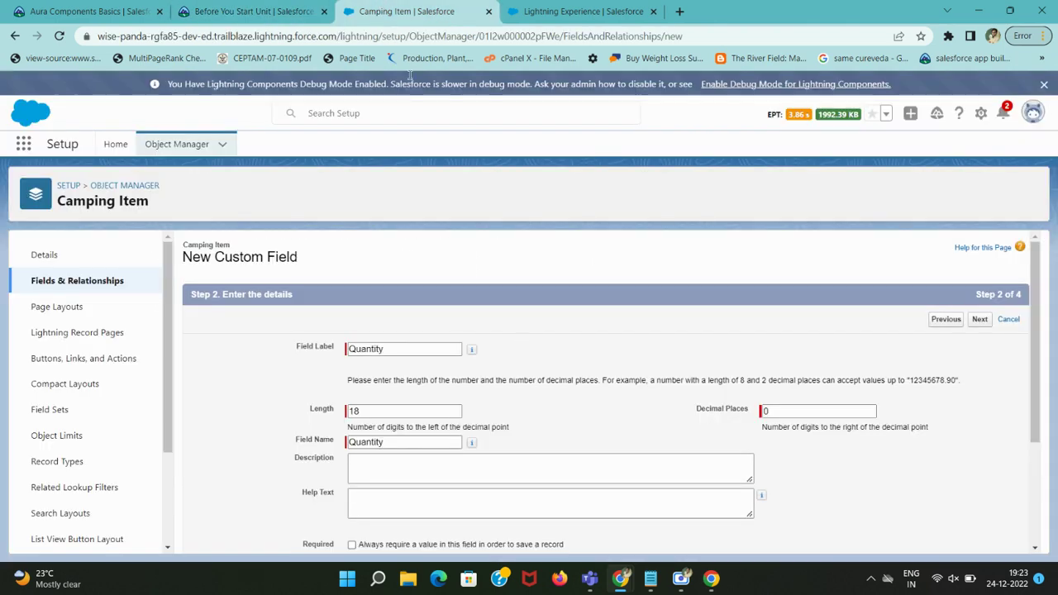
Make the Quantity field always required and save it with the default field-level security and page layout, starting another field
scroll(579, 397, down, 2)
click(248, 11)
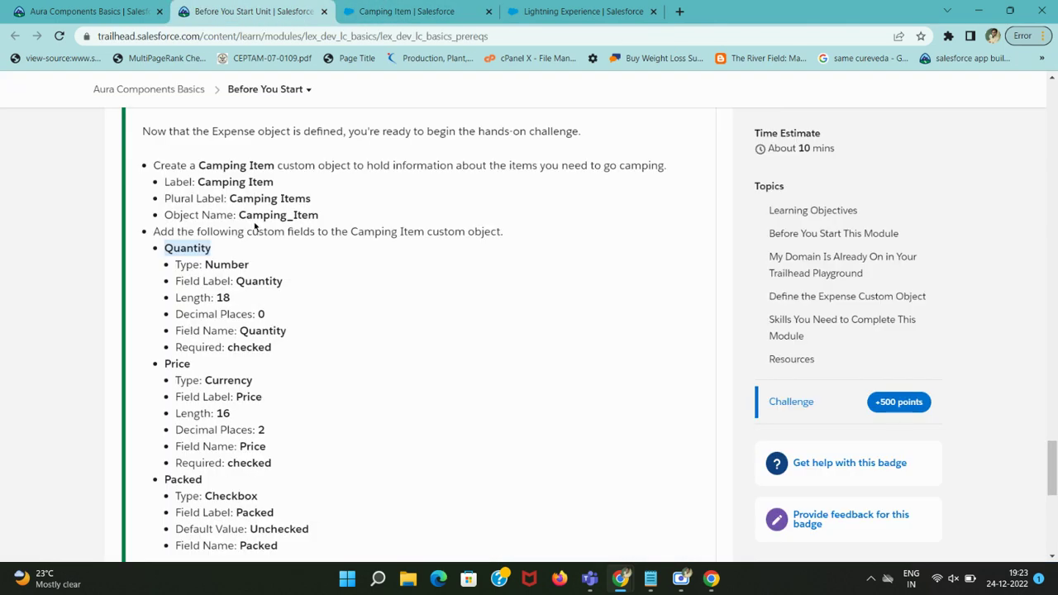
click(405, 10)
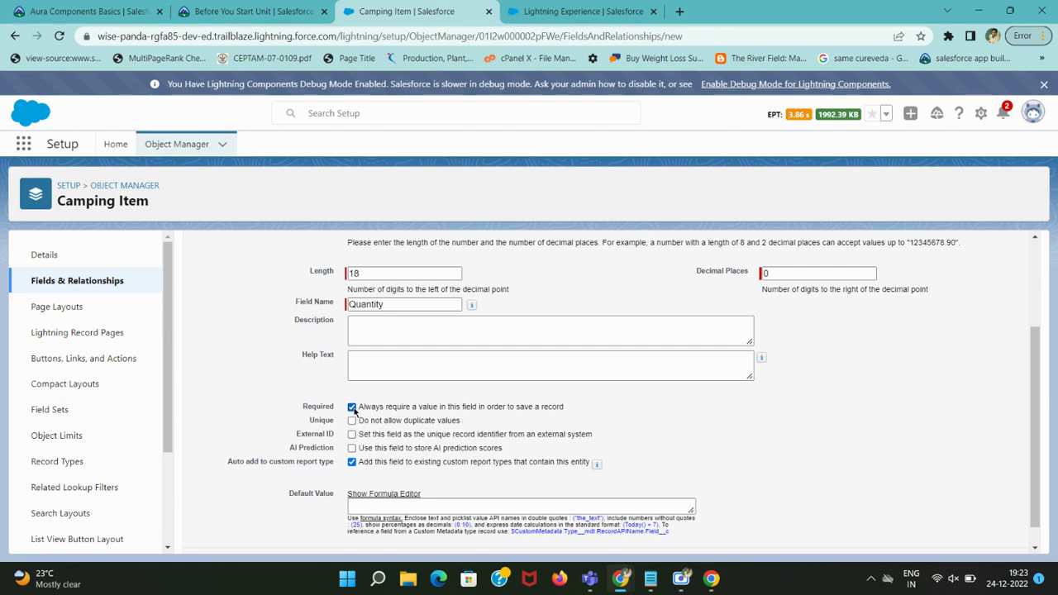
click(248, 11)
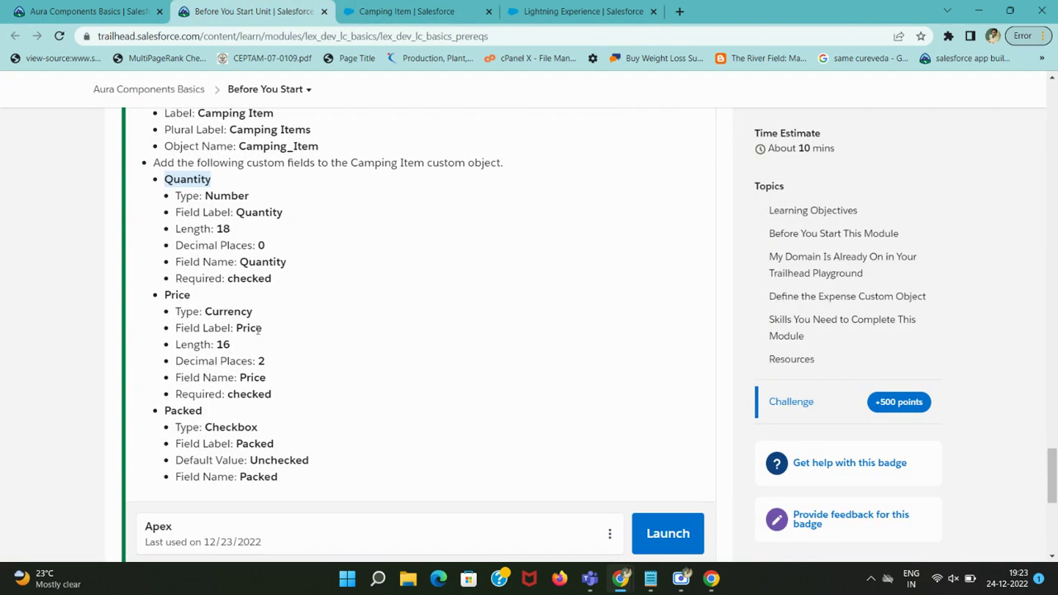
click(405, 11)
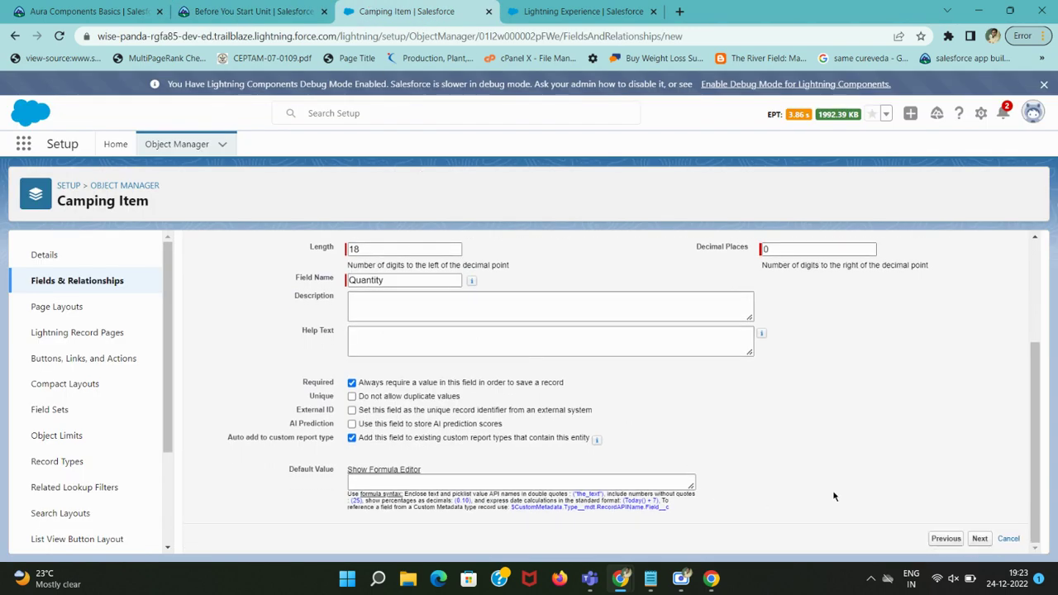
click(979, 538)
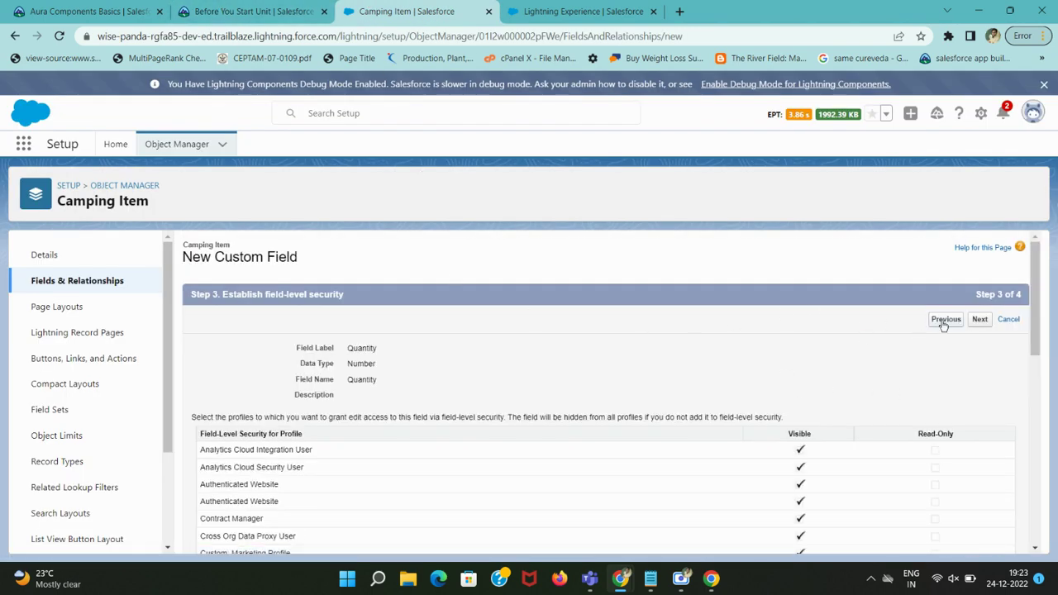
click(980, 320)
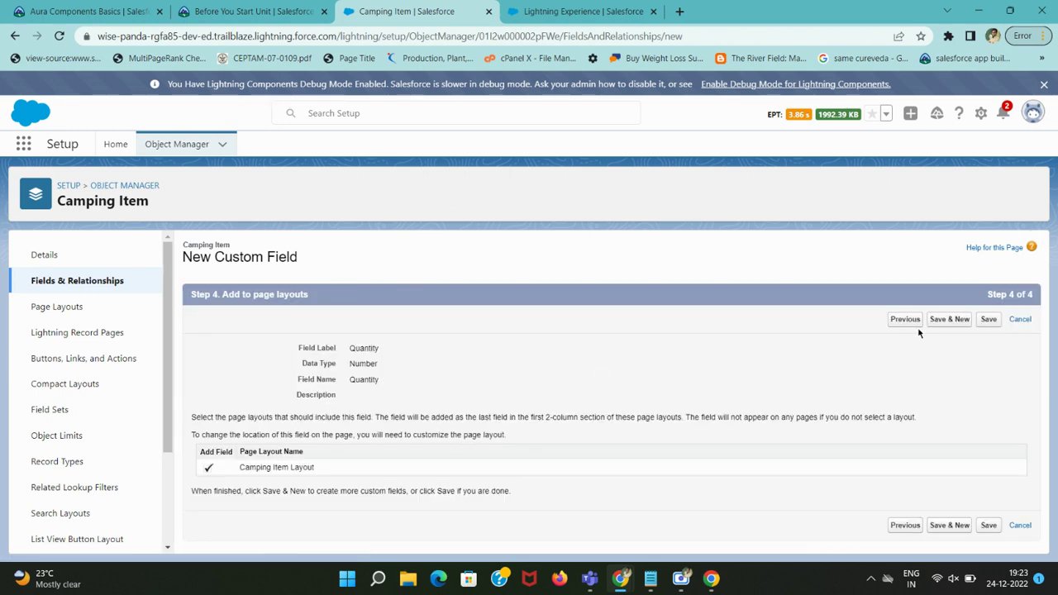
Copy the Price field name from the challenge and choose the Currency data type for the new Camping Item field
click(308, 18)
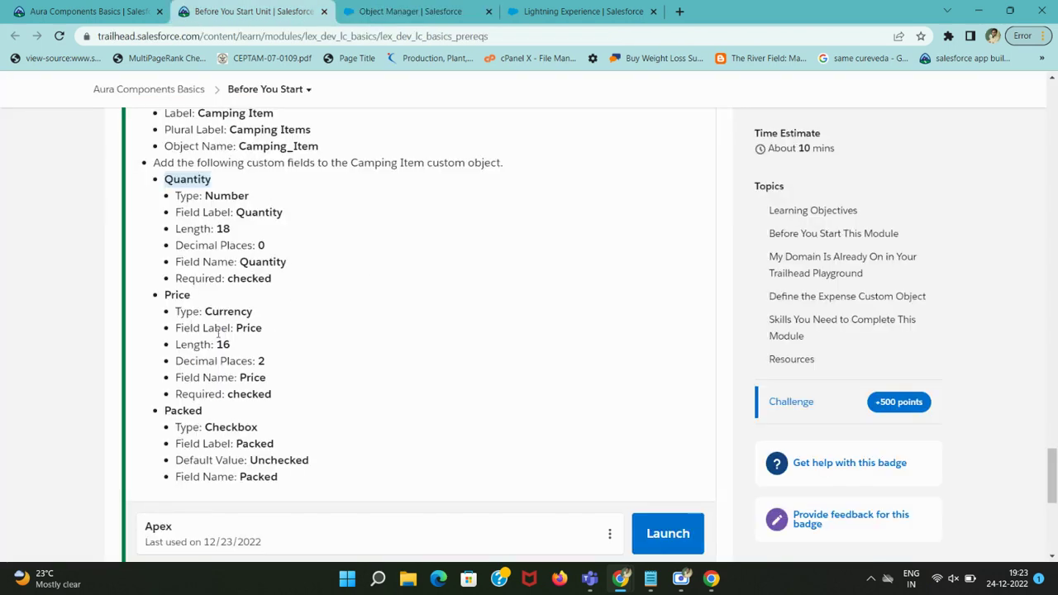
double_click(175, 295)
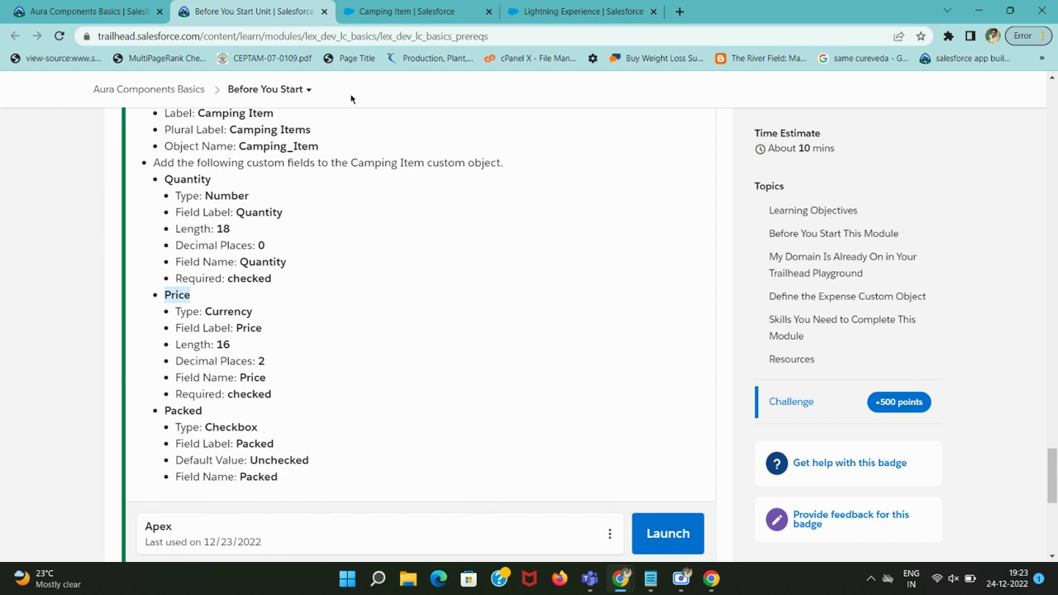
click(384, 11)
scroll(355, 329, down, 2)
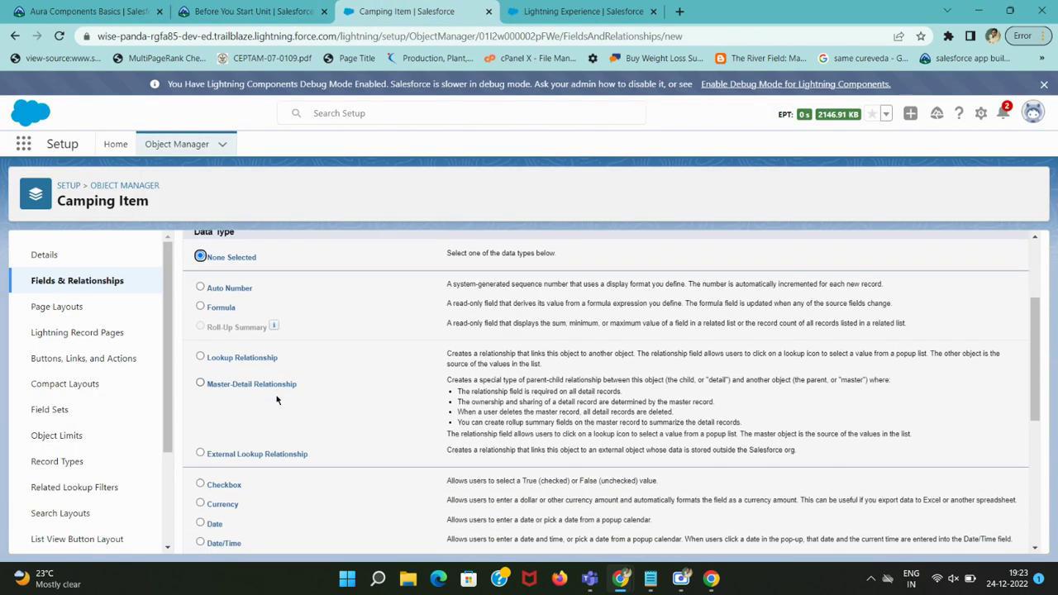
scroll(233, 389, down, 2)
click(222, 377)
scroll(889, 403, up, 5)
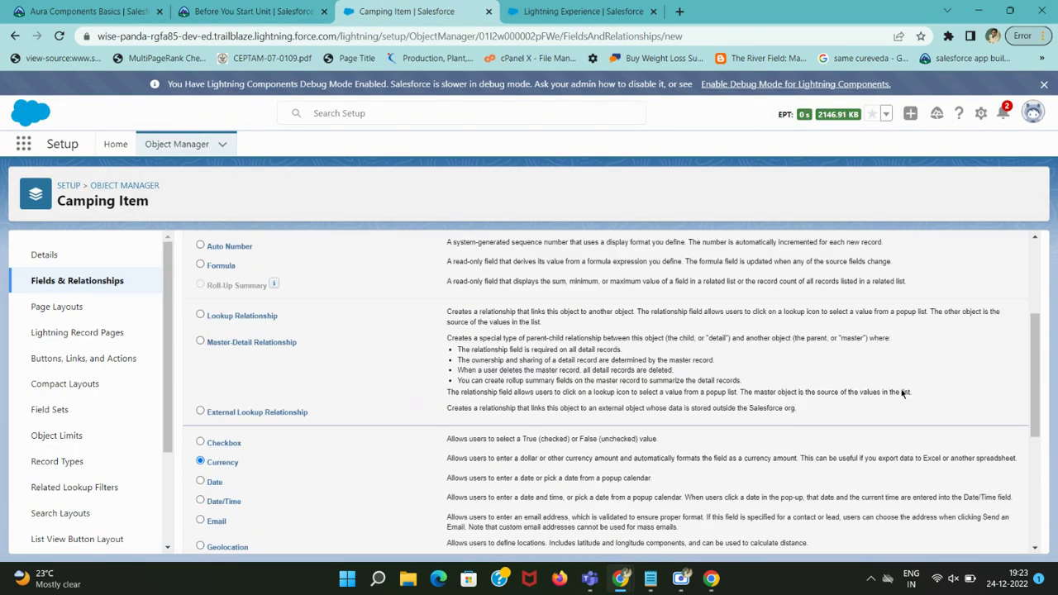
click(980, 319)
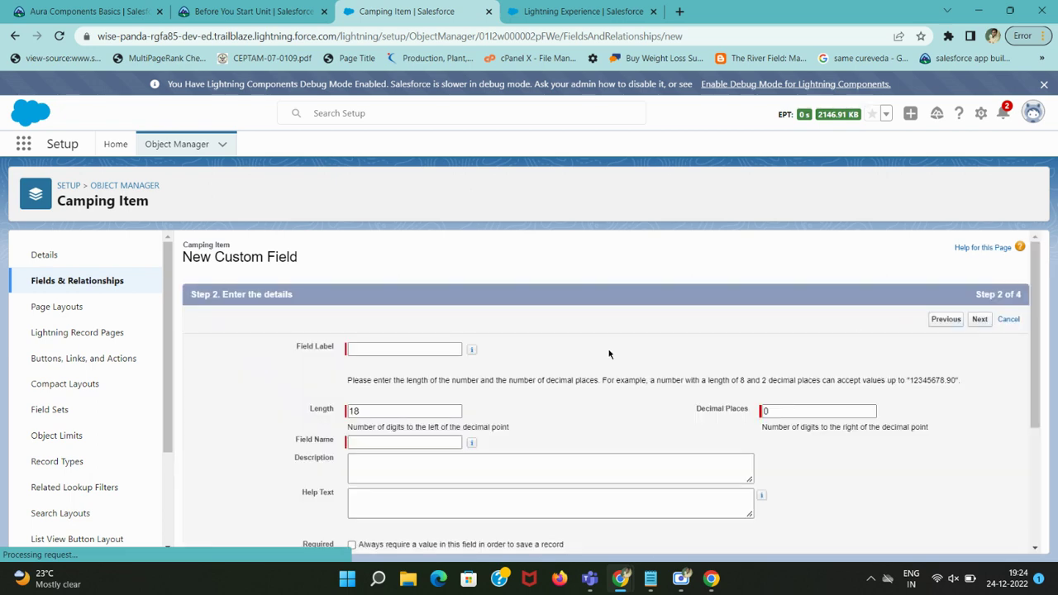
Label the currency field Price and set its length to 16 and its decimal places to 2
text(Price)
click(572, 356)
scroll(534, 357, down, 2)
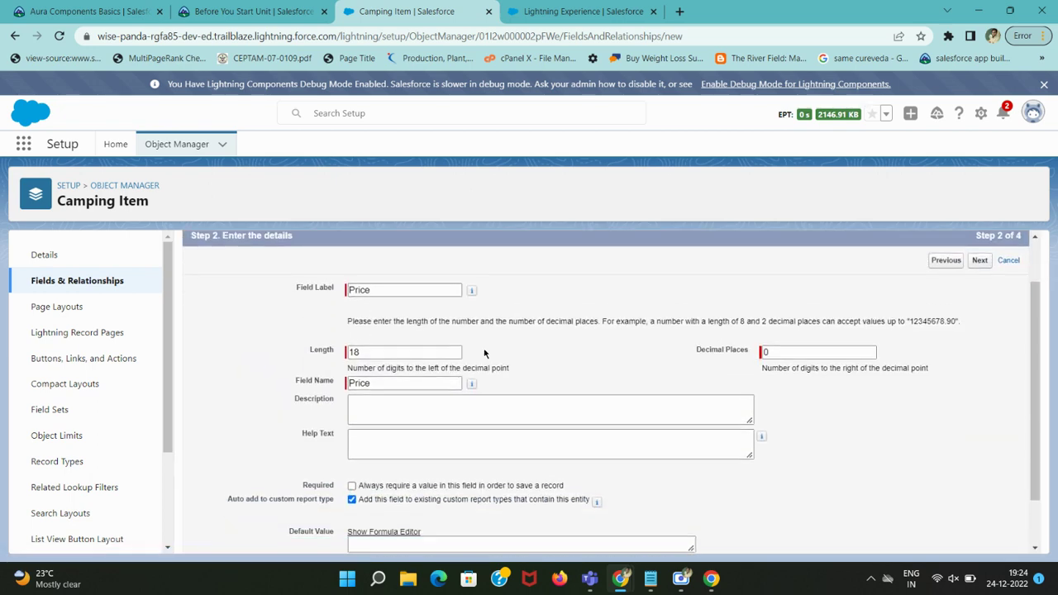
click(255, 8)
click(406, 11)
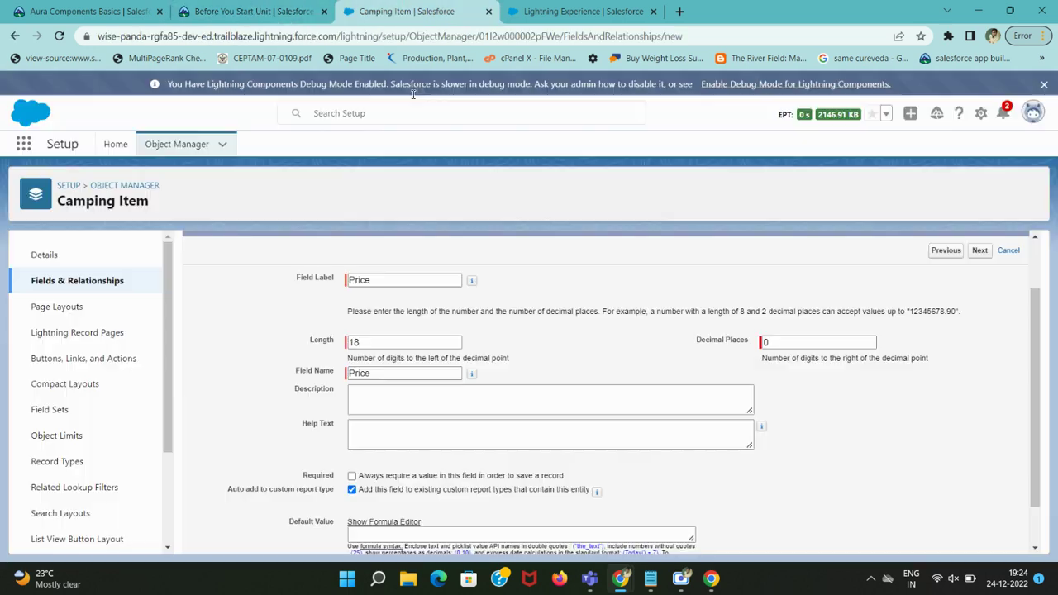
double_click(407, 343)
text(16)
key(Tab)
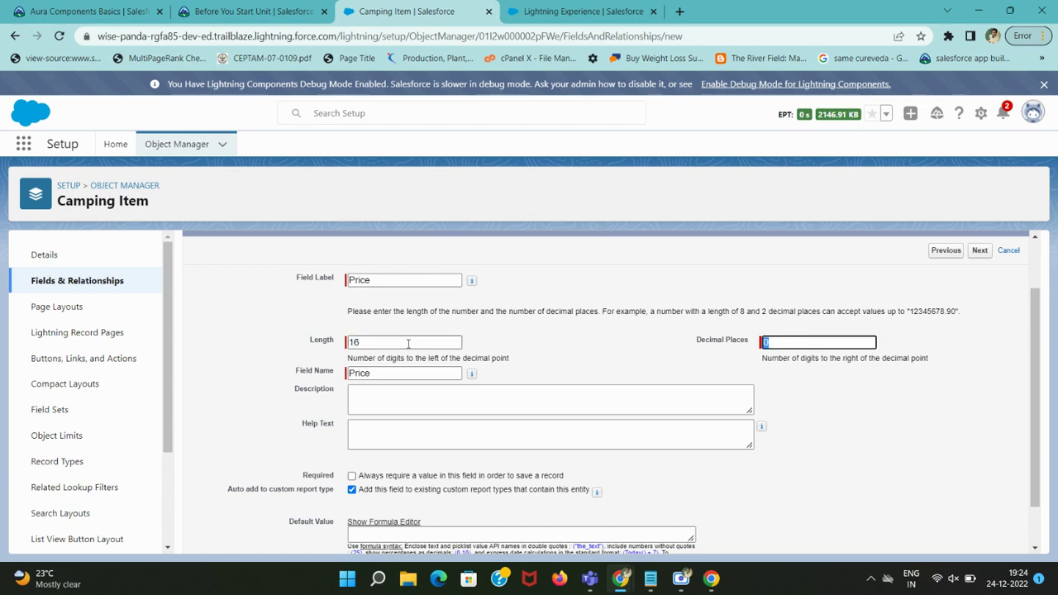
key(Tab)
Check the Price field's requirements in the challenge and make the field always required
click(263, 8)
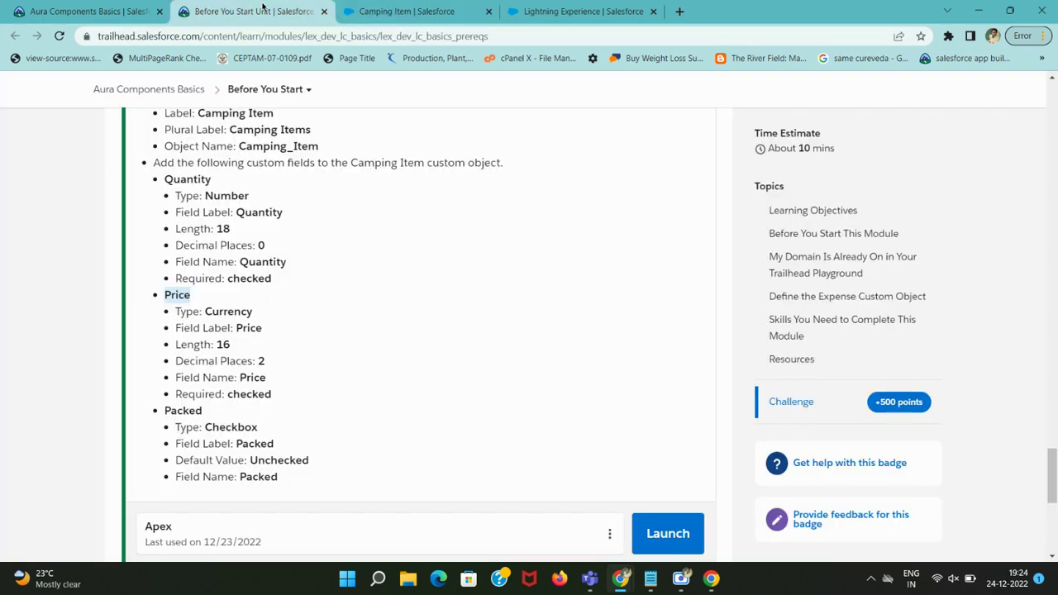
scroll(301, 289, down, 1)
triple_click(262, 309)
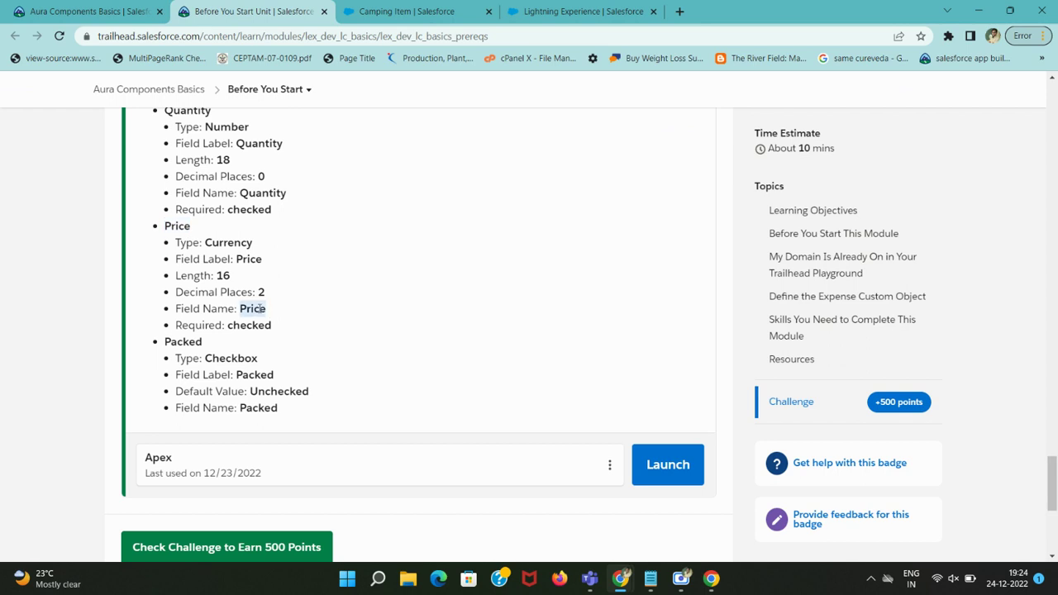
click(443, 8)
scroll(408, 446, down, 1)
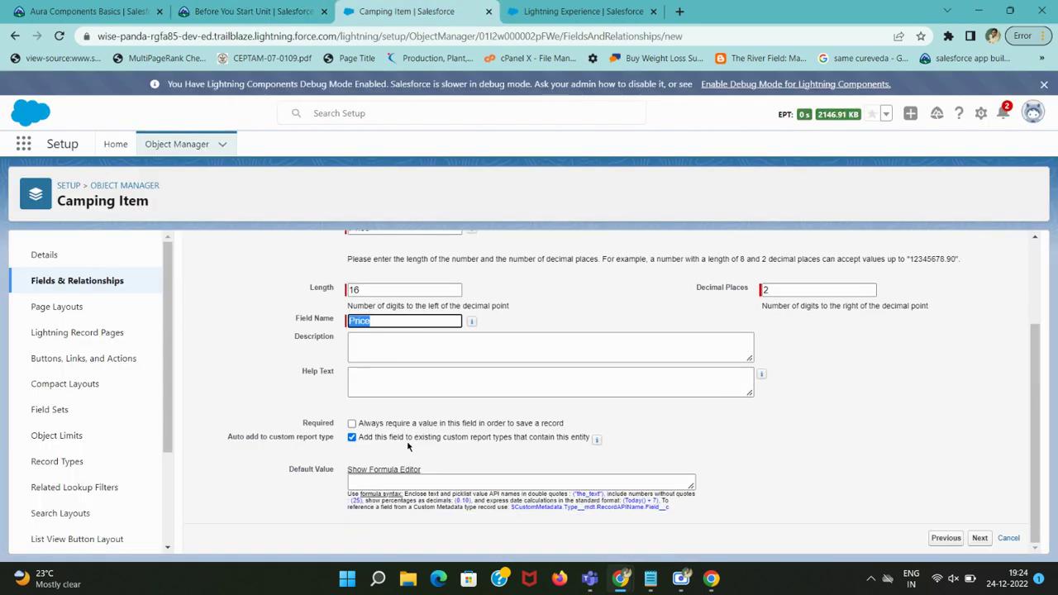
click(362, 423)
Accept the default field-level security and page layout for Price, and save it while starting another custom field
click(980, 538)
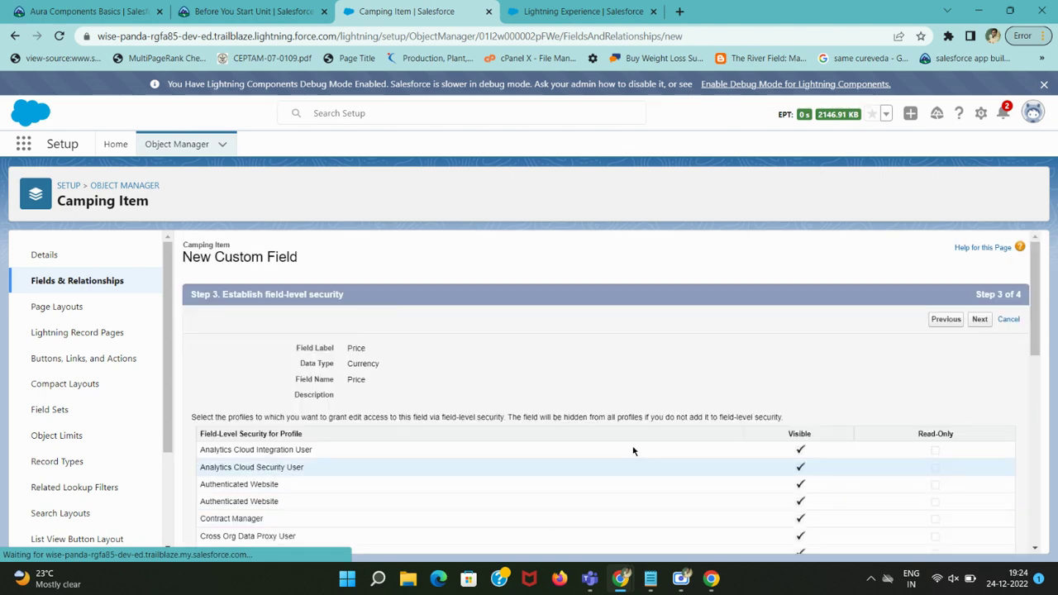
click(980, 323)
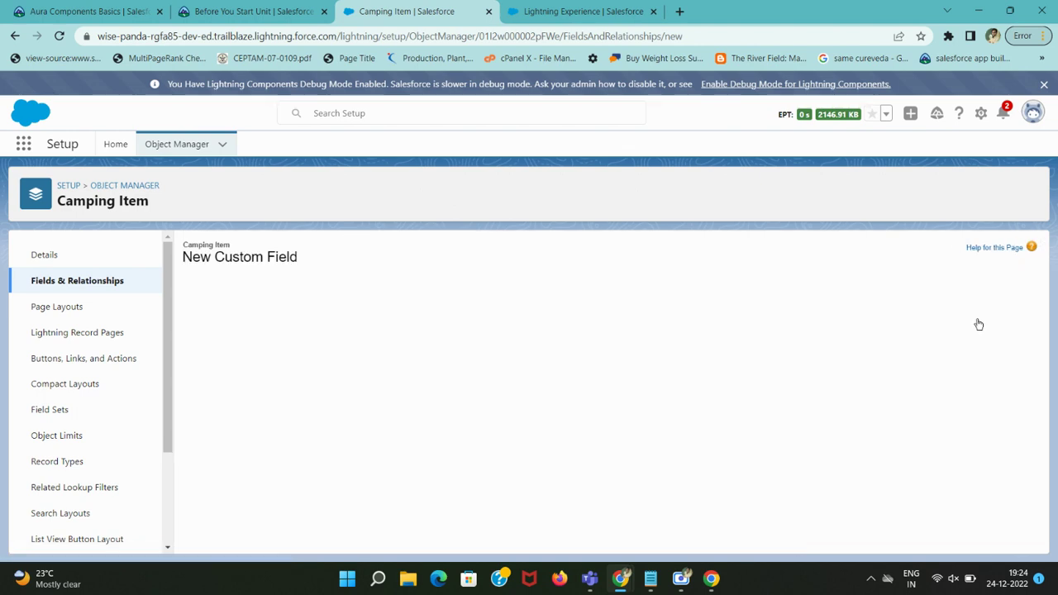
click(961, 322)
Copy the Packed field name from the challenge's Camping Item field list
click(248, 11)
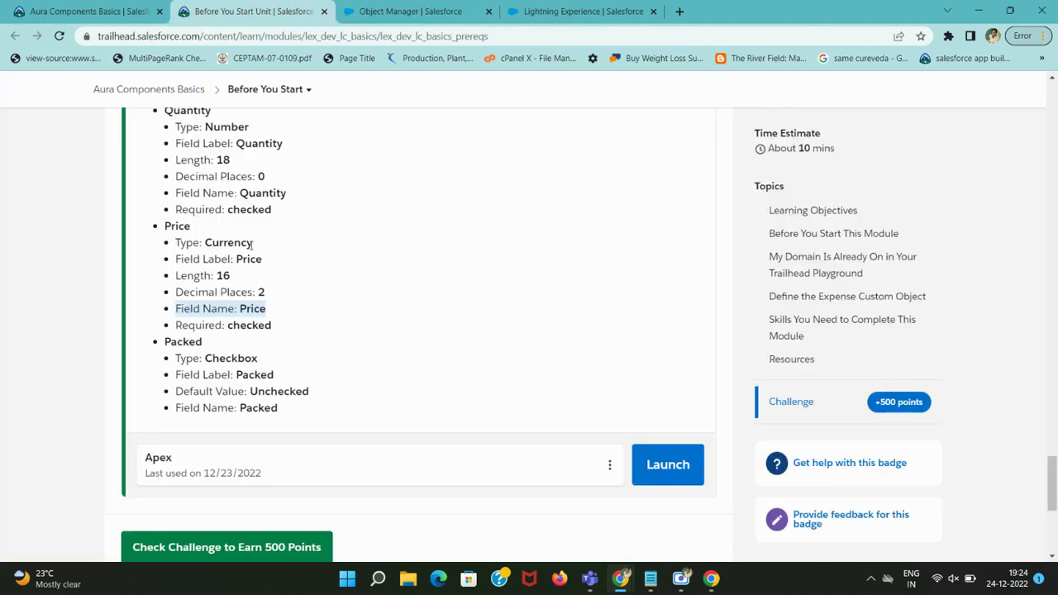
scroll(248, 331, up, 1)
scroll(202, 358, down, 3)
double_click(183, 207)
key(ctrl+c)
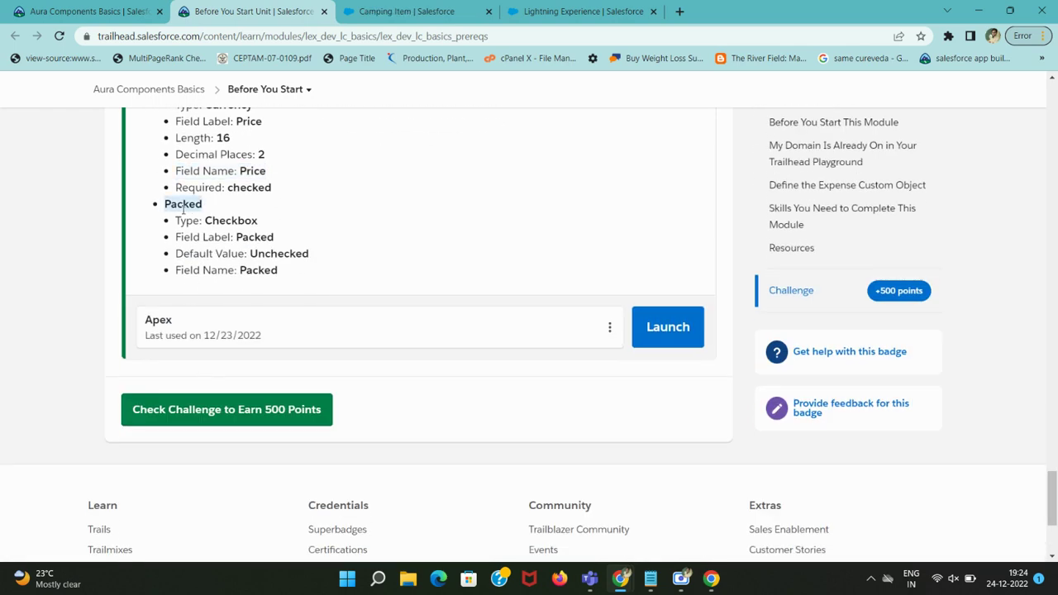
Choose the Checkbox data type for the new Camping Item field and continue to its details
click(381, 20)
scroll(232, 366, down, 3)
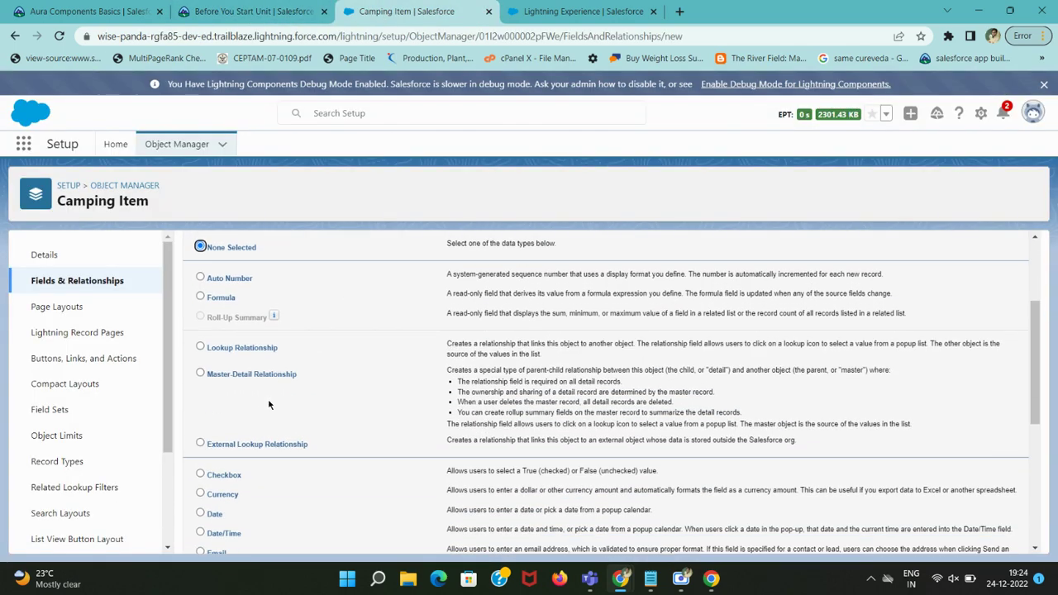
click(231, 358)
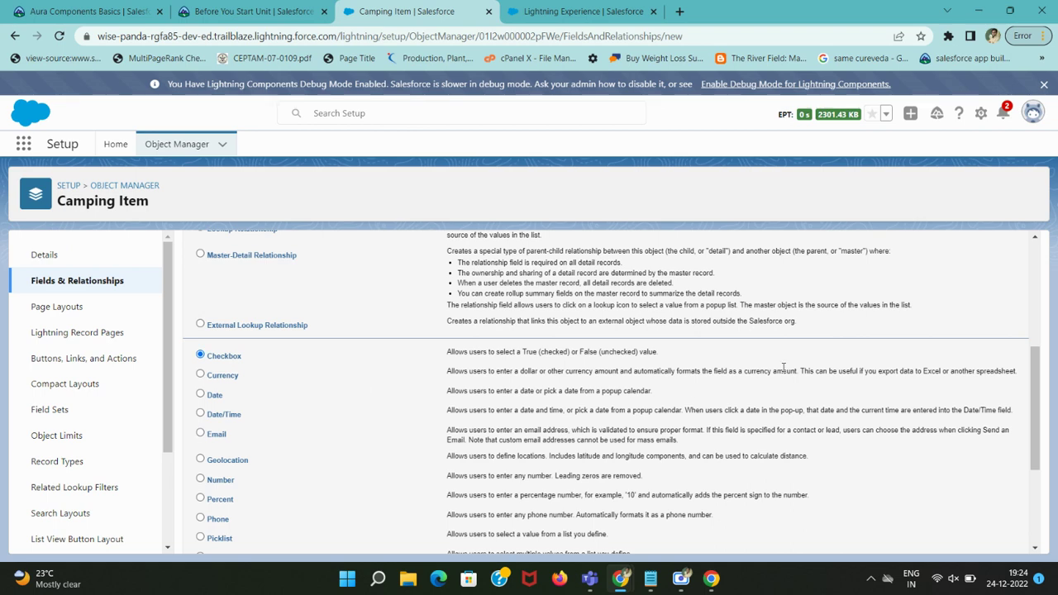
scroll(785, 367, up, 2)
scroll(786, 367, up, 2)
click(981, 318)
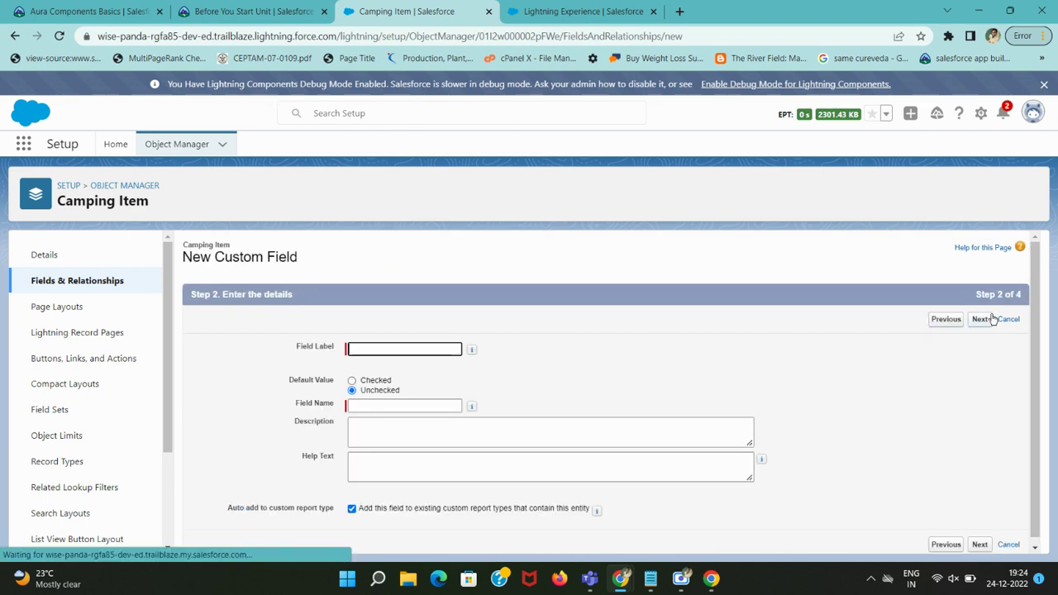
Label the new checkbox field Packed and compare its details with the challenge's requirements
key(ctrl+v)
click(254, 9)
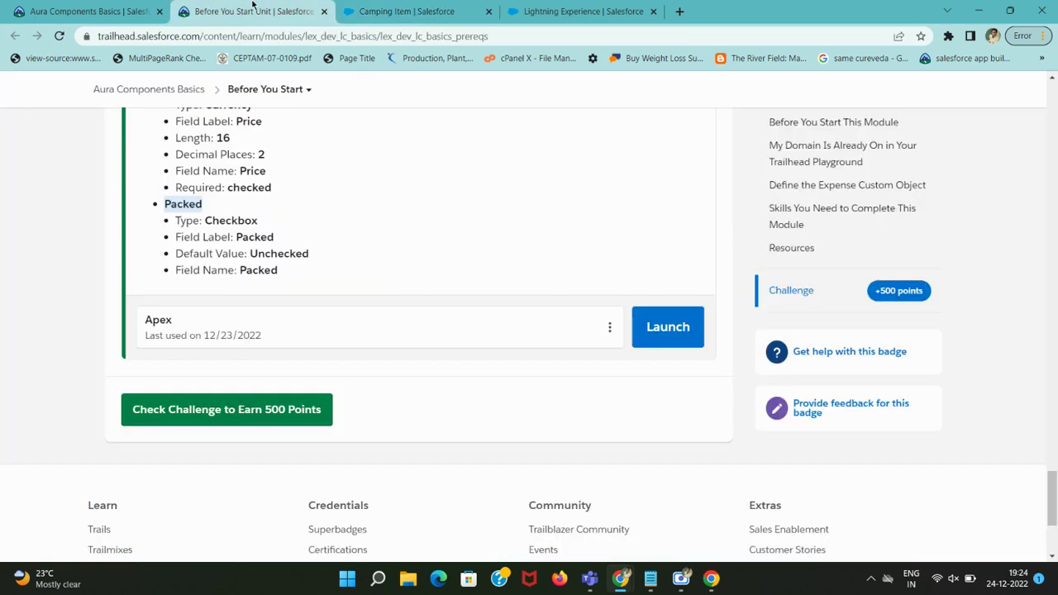
click(430, 10)
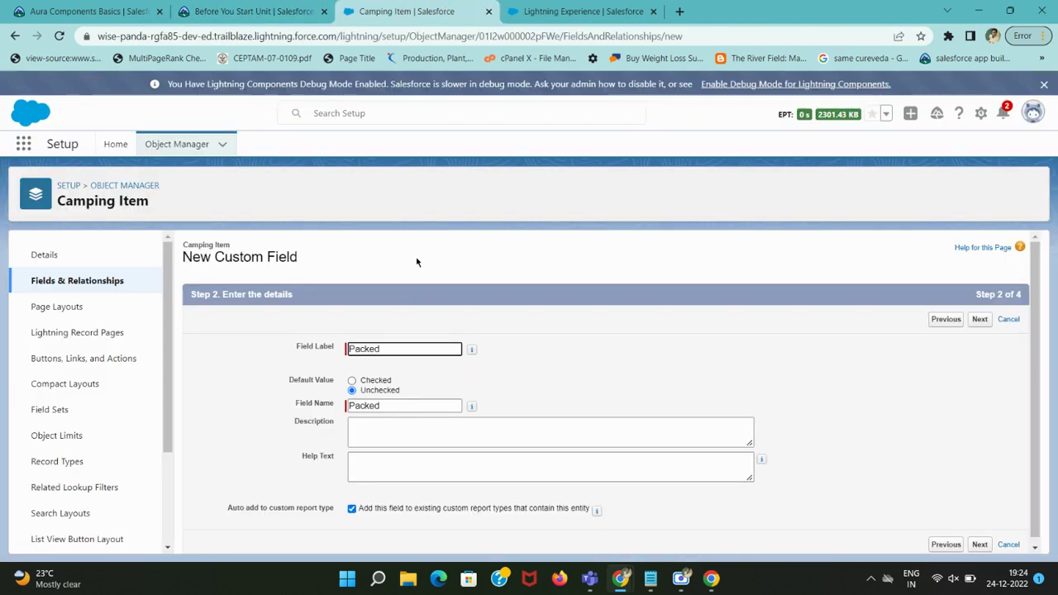
click(279, 9)
click(403, 8)
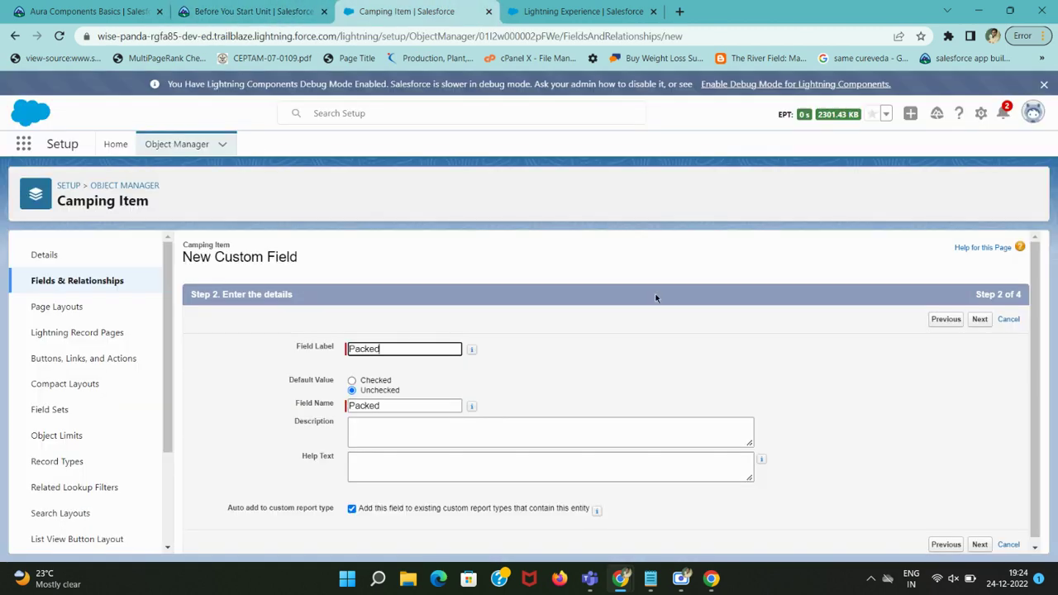
Accept the default field-level security and page layout for the Packed field, and save it
click(981, 314)
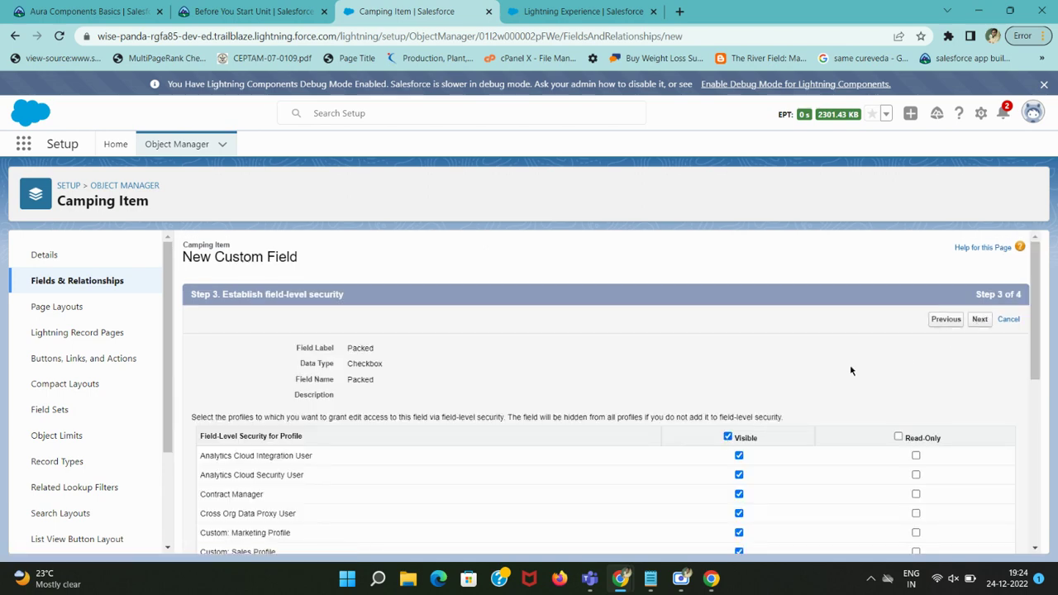
click(980, 321)
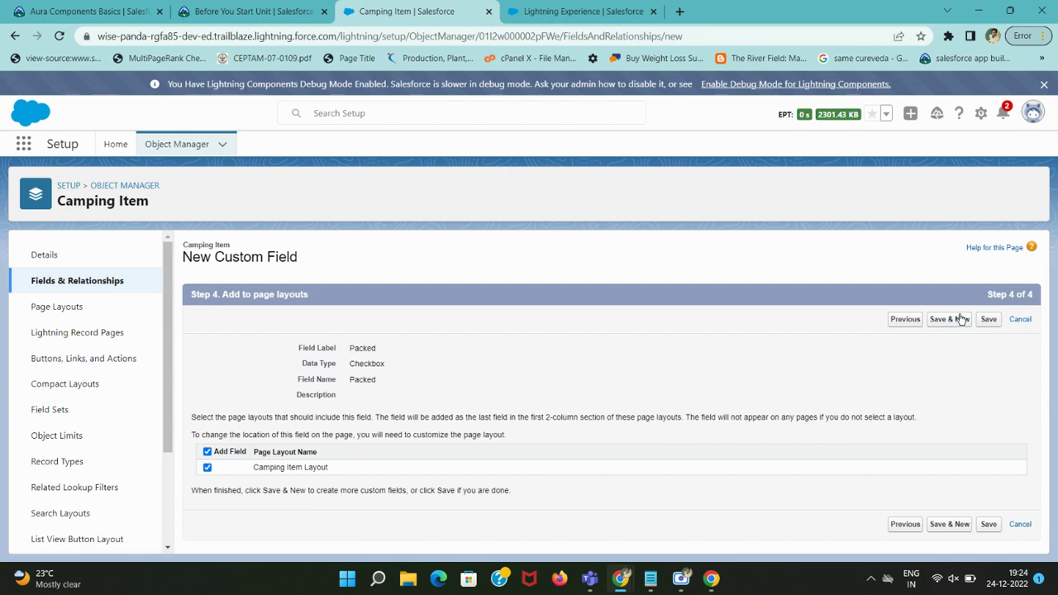
click(990, 322)
Return to the Trailhead Before You Start unit and submit the challenge for checking to earn 500 points
click(264, 8)
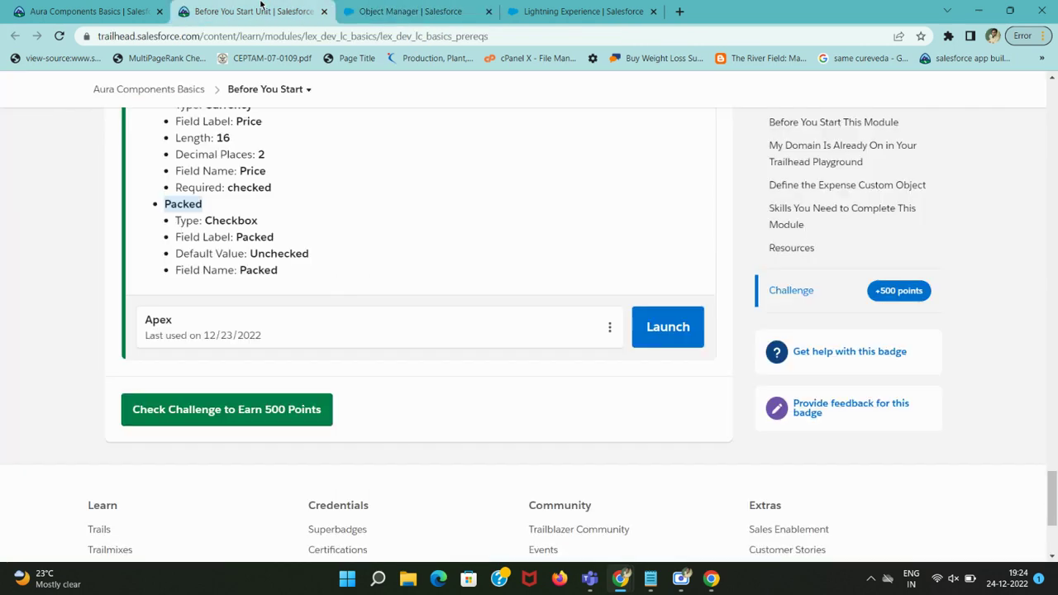
click(434, 7)
click(265, 10)
click(281, 419)
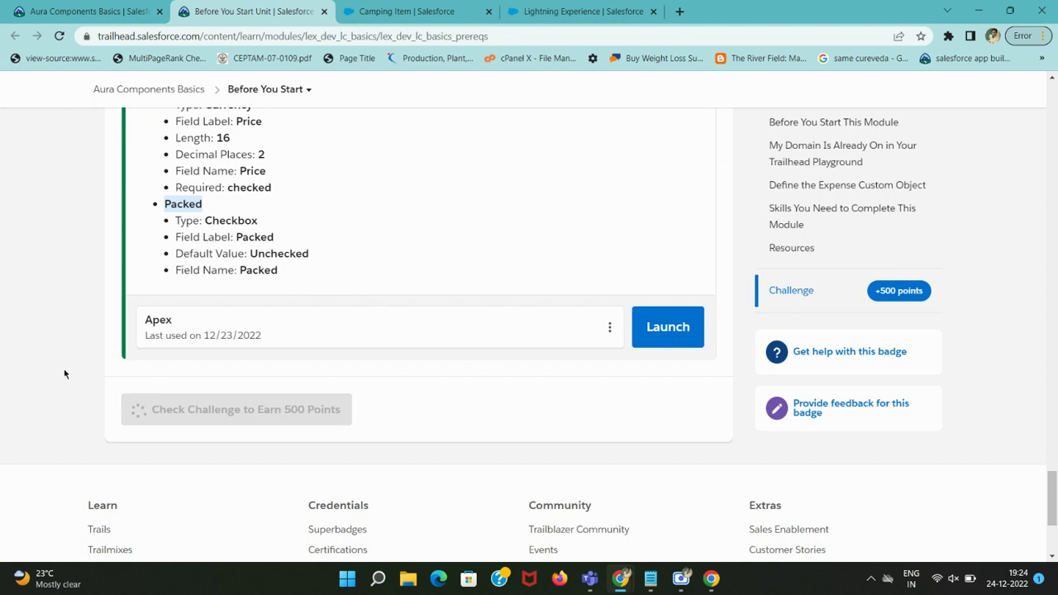